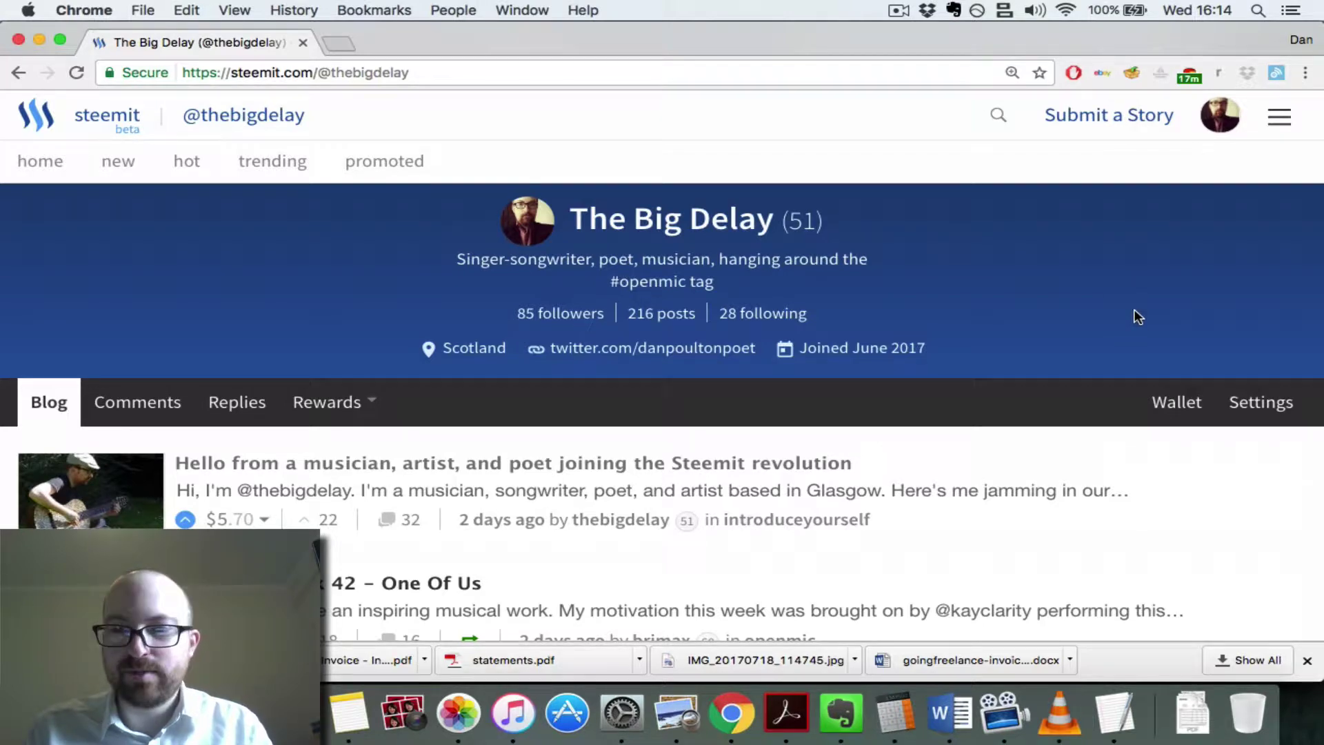
# Step: Open the account's wallet and bring the Steem Dollars balance into view
pyautogui.click(1170, 408)
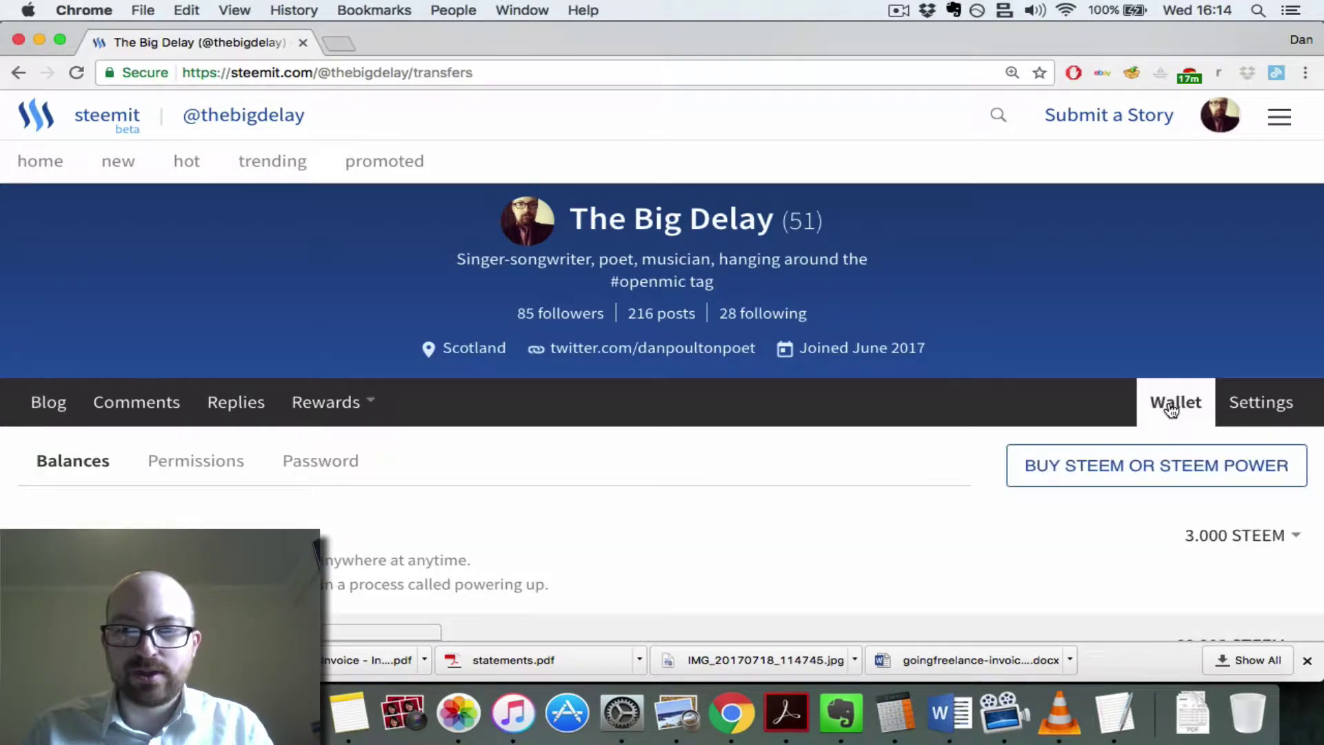
pyautogui.scroll(-2, 916, 514)
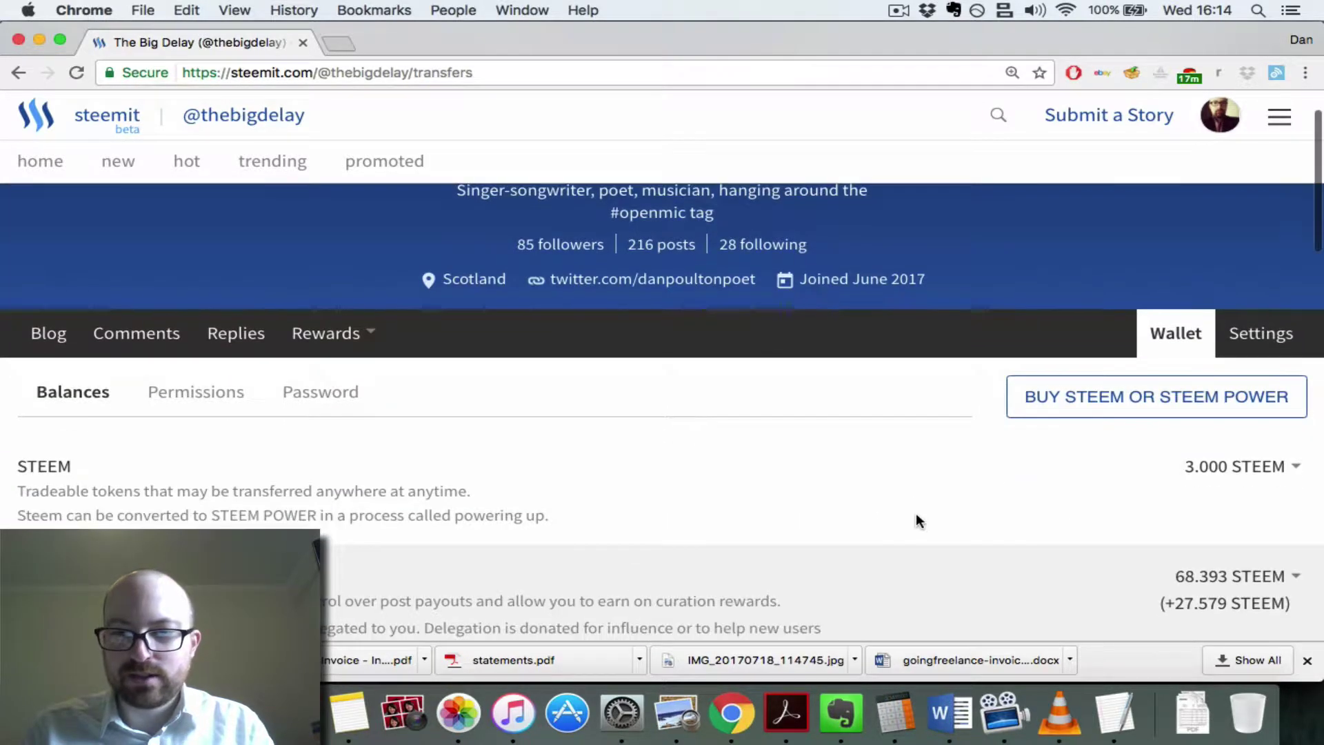
pyautogui.scroll(-5, 916, 516)
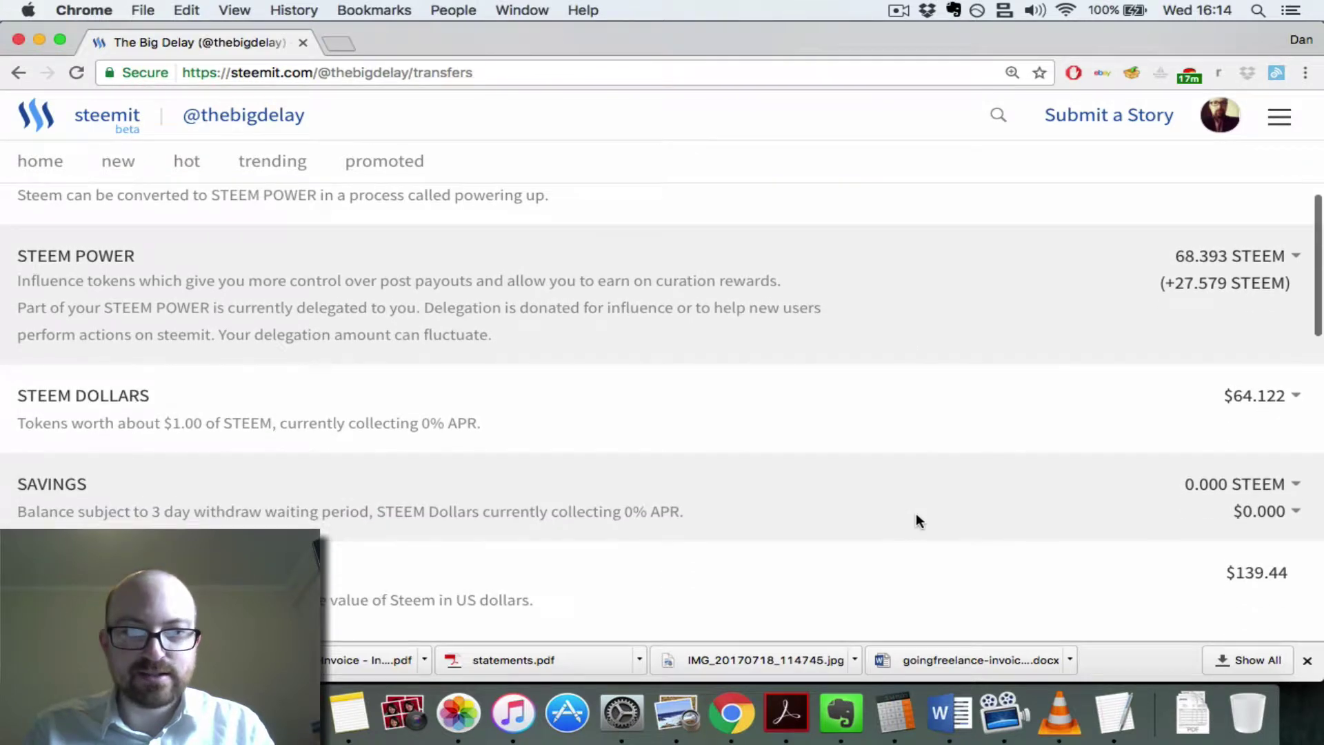
# Step: Open the Transfer to Account form for the Steem Dollars balance
pyautogui.rightClick(1261, 395)
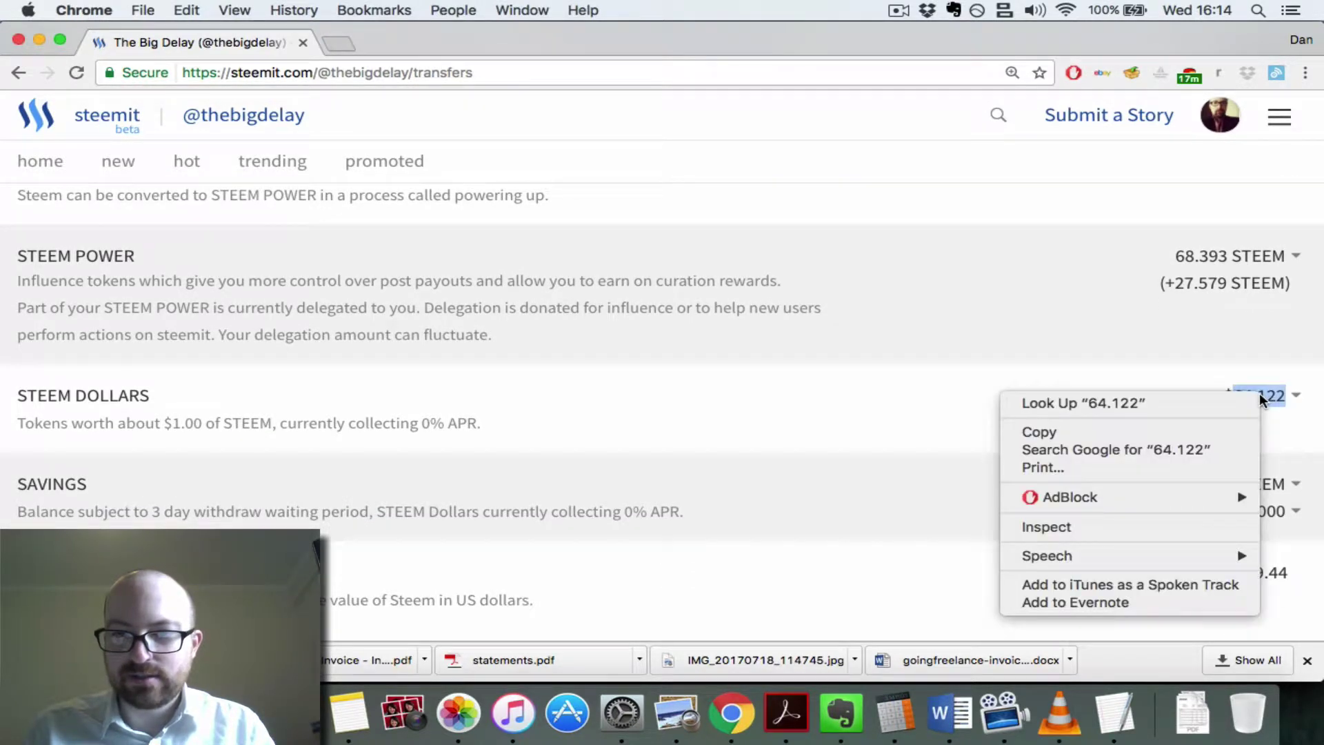
pyautogui.click(904, 407)
pyautogui.click(1255, 402)
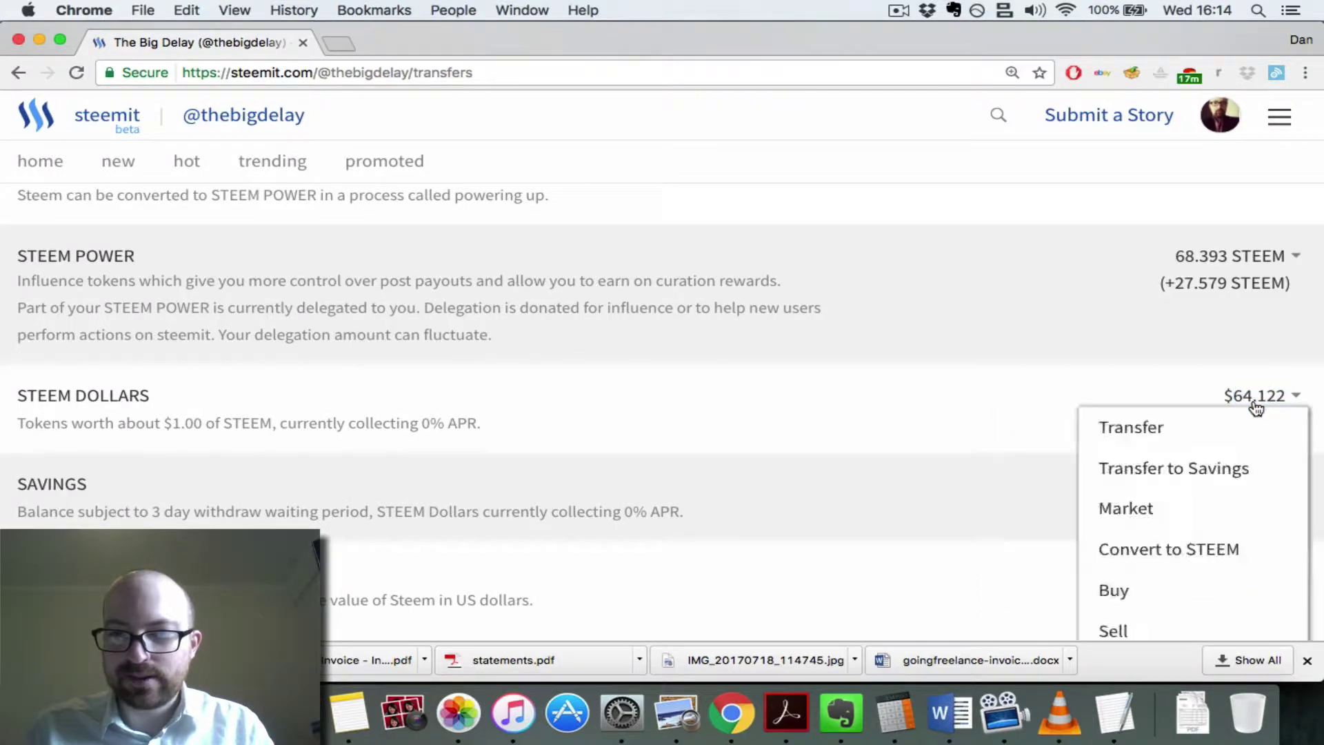
pyautogui.scroll(-3, 1159, 372)
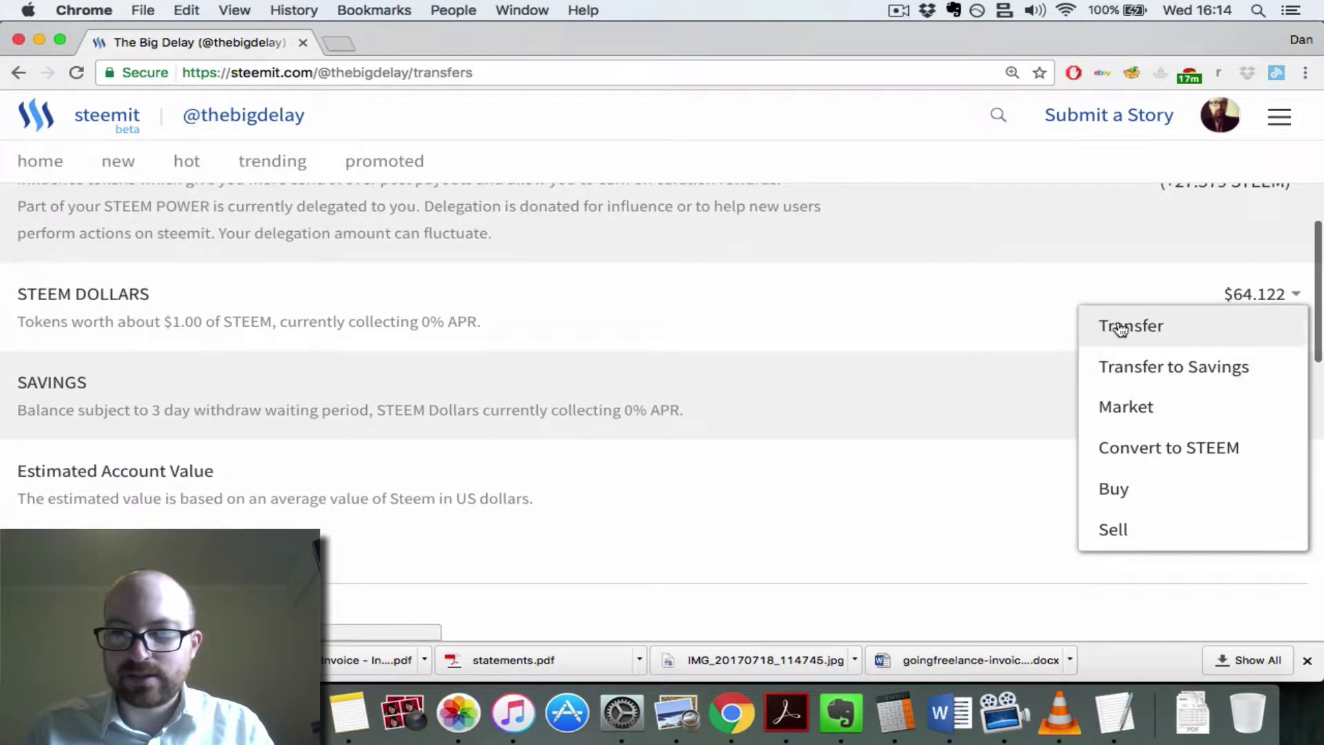
pyautogui.click(1142, 329)
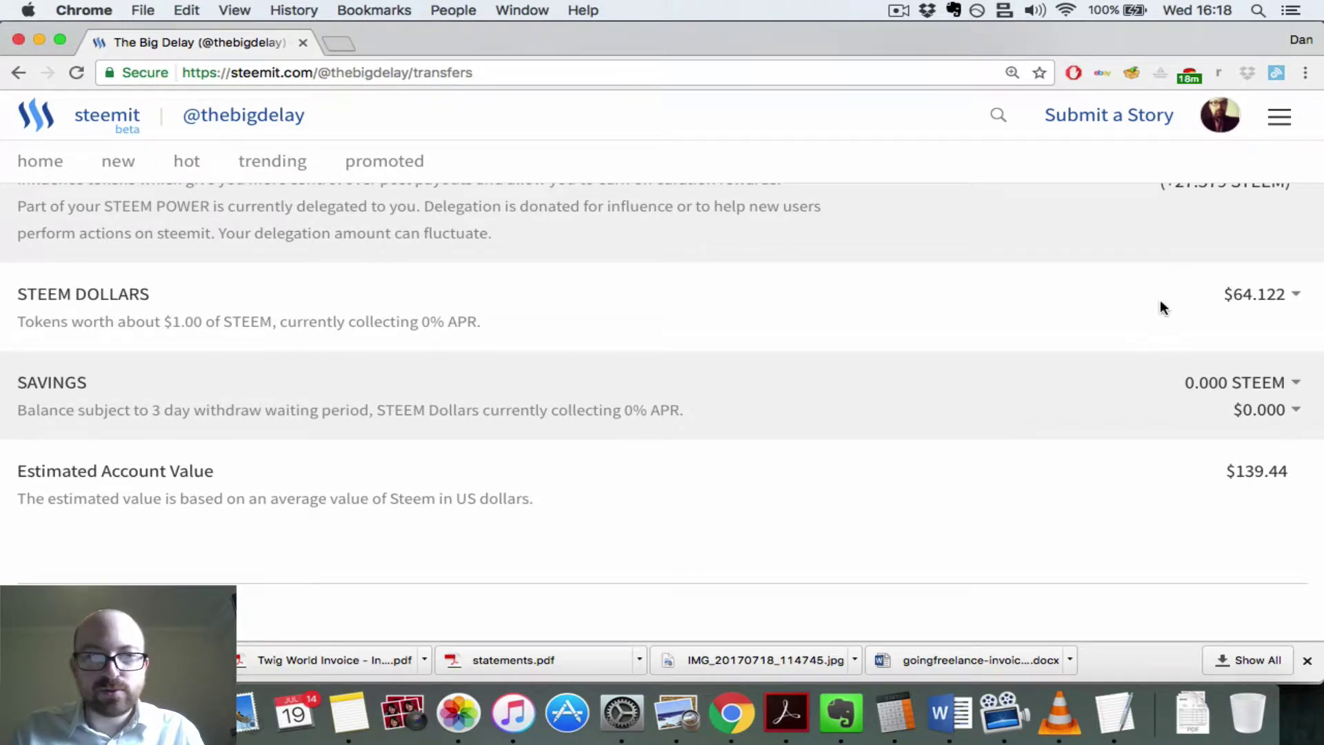
pyautogui.click(1252, 304)
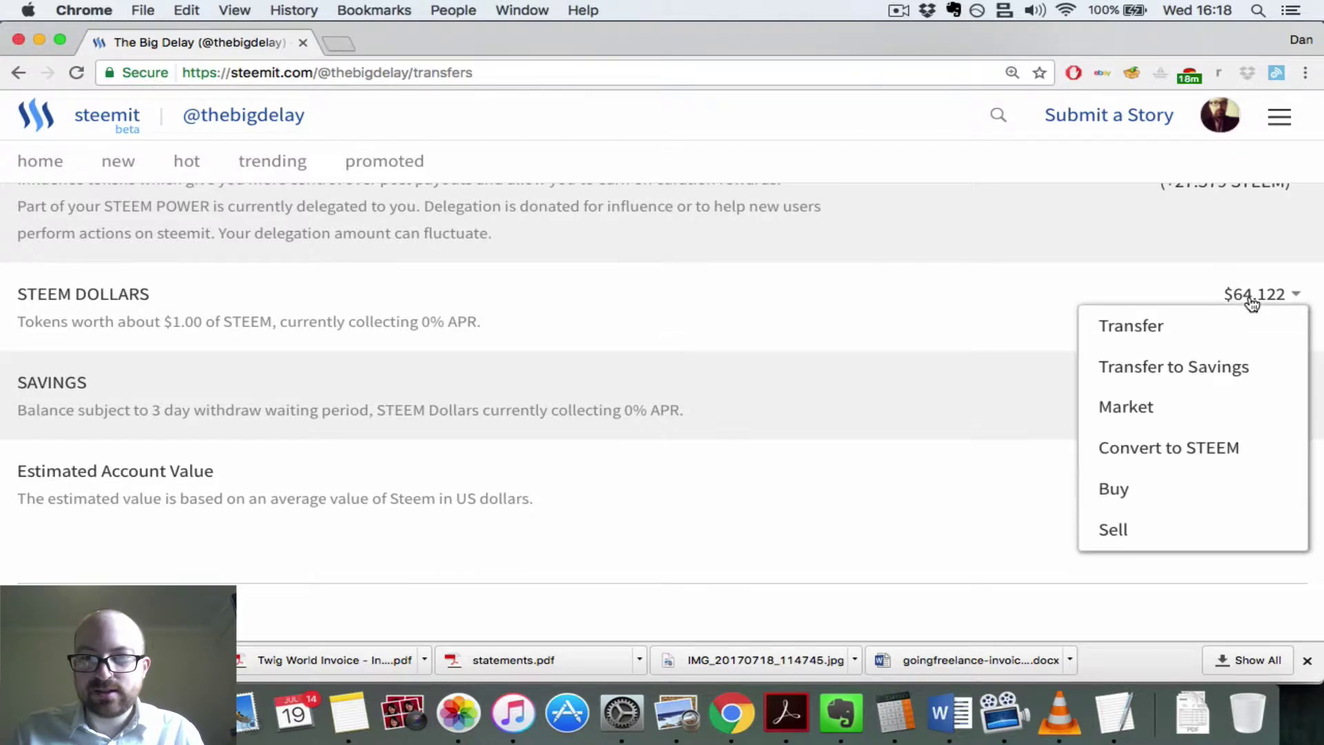
pyautogui.click(1136, 328)
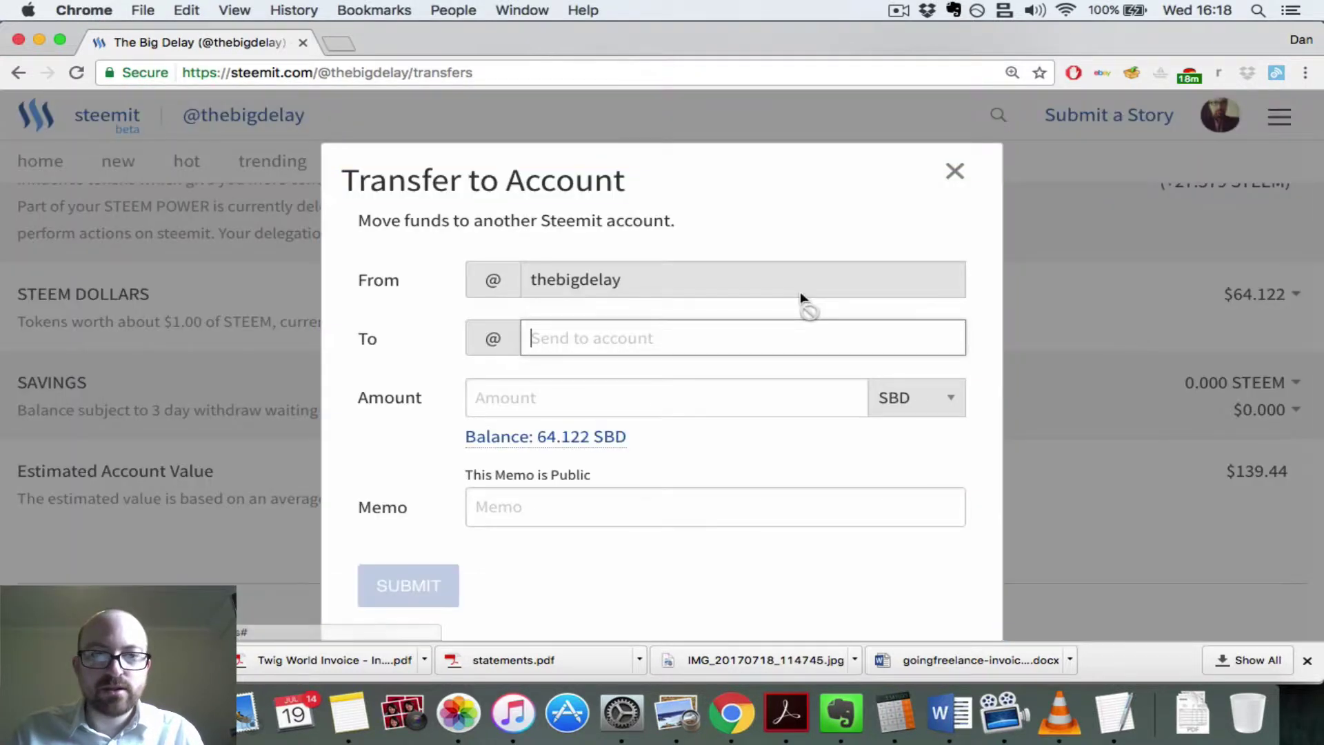
# Step: Open the bittrex.com home page in a new browser tab
pyautogui.click(338, 41)
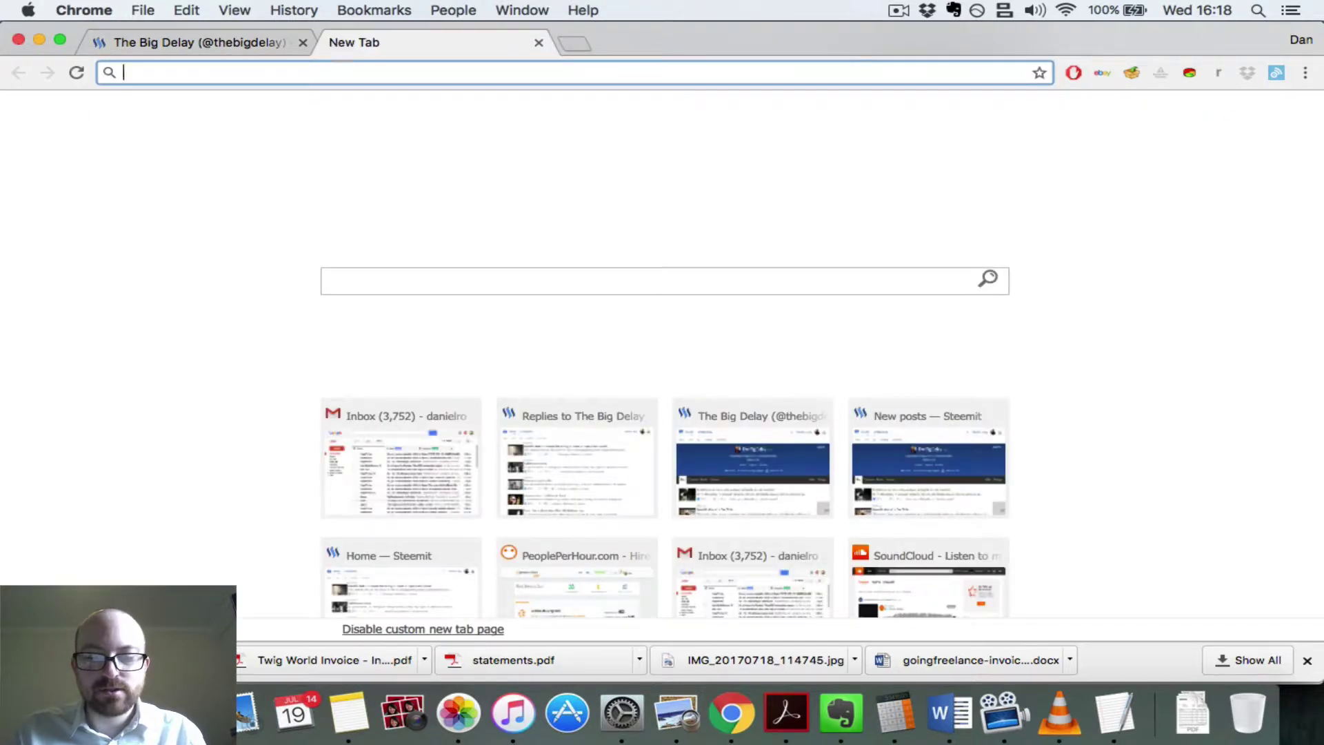
pyautogui.write('bittrex')
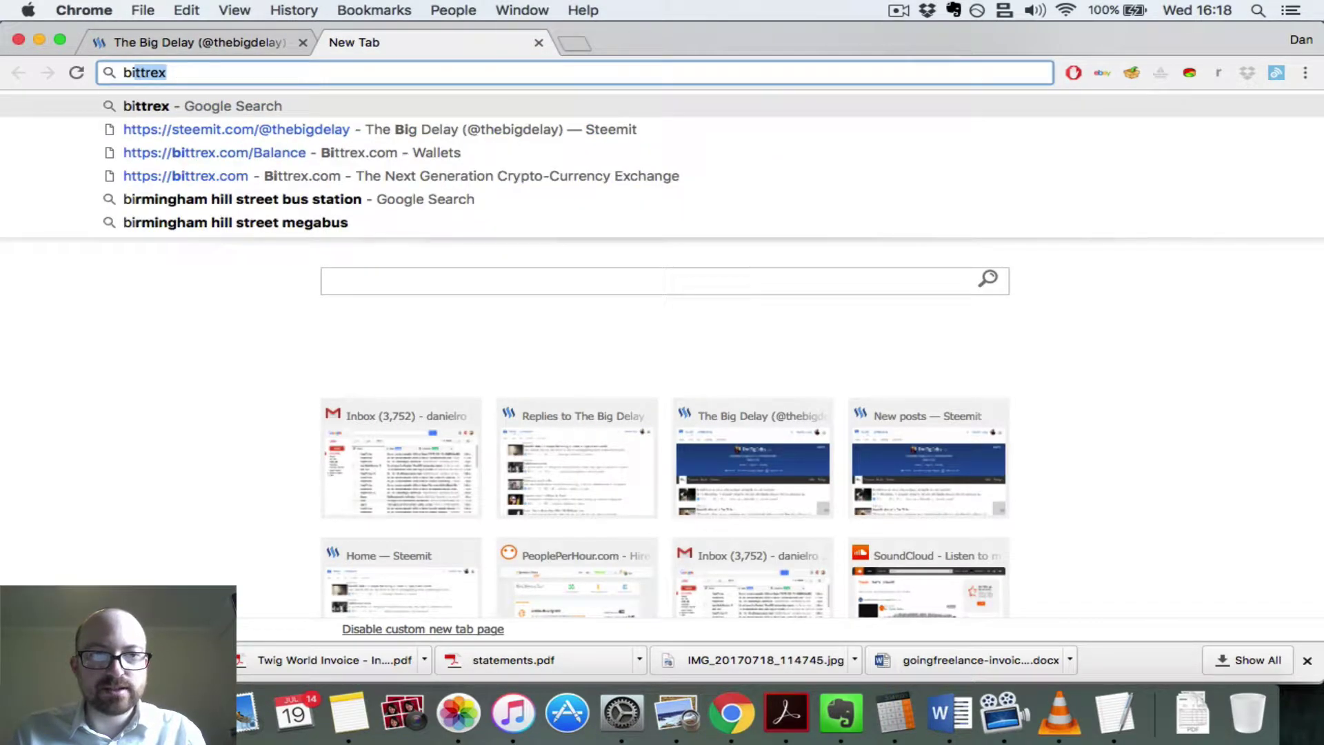
pyautogui.click(193, 175)
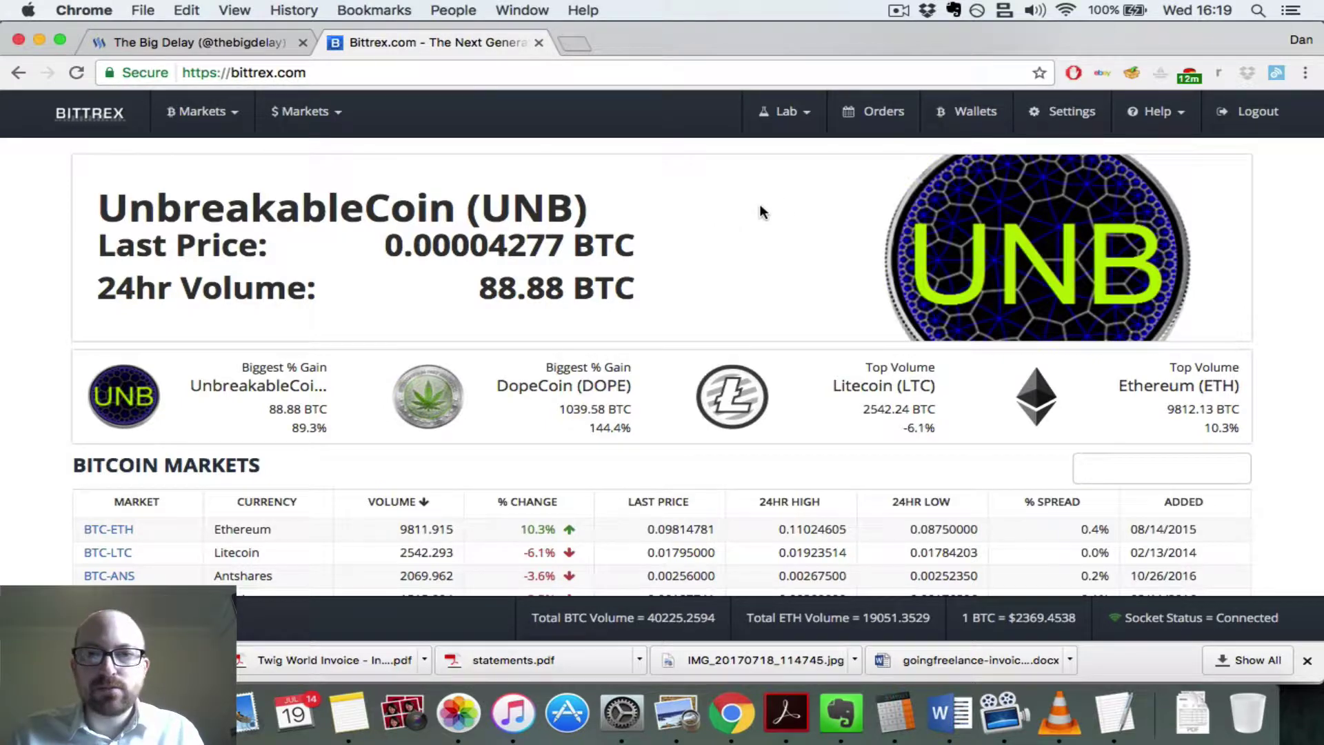
# Step: Return to the Steemit transfer form and set the transfer amount to 10 SBD
pyautogui.click(188, 41)
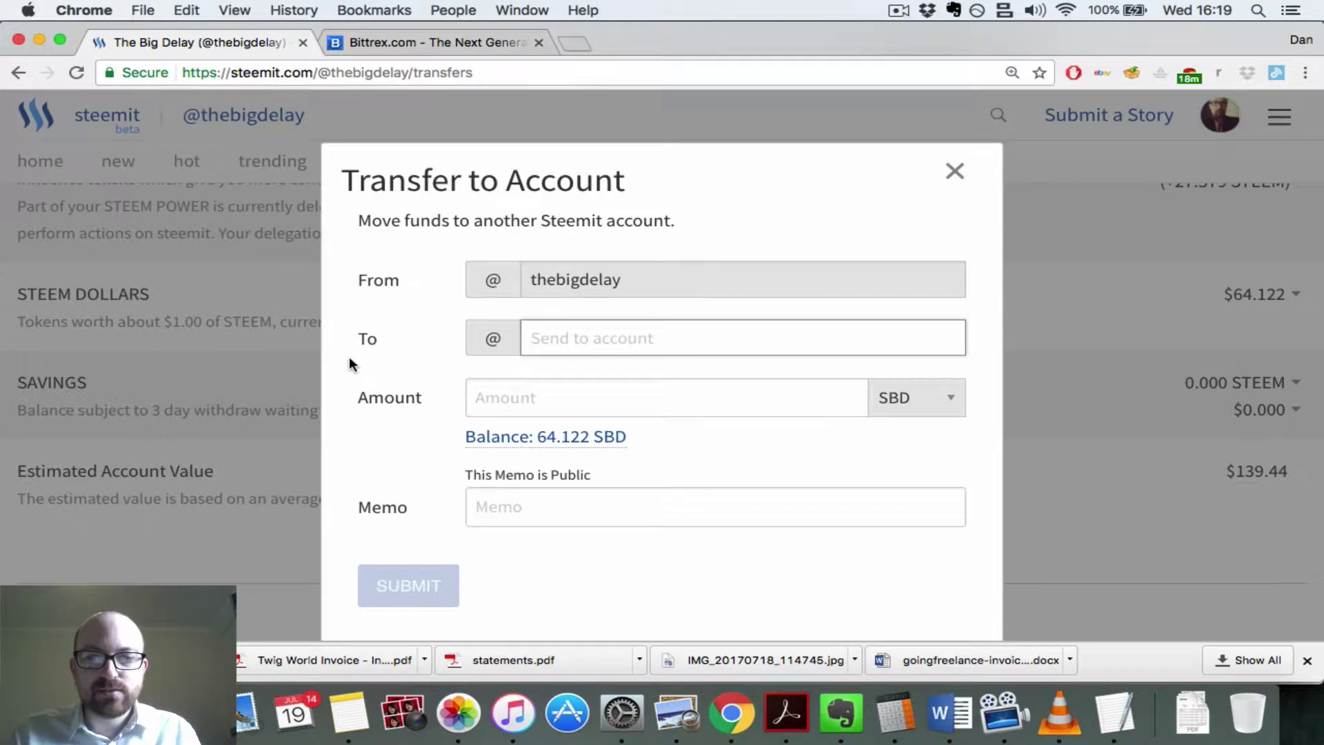
pyautogui.click(544, 398)
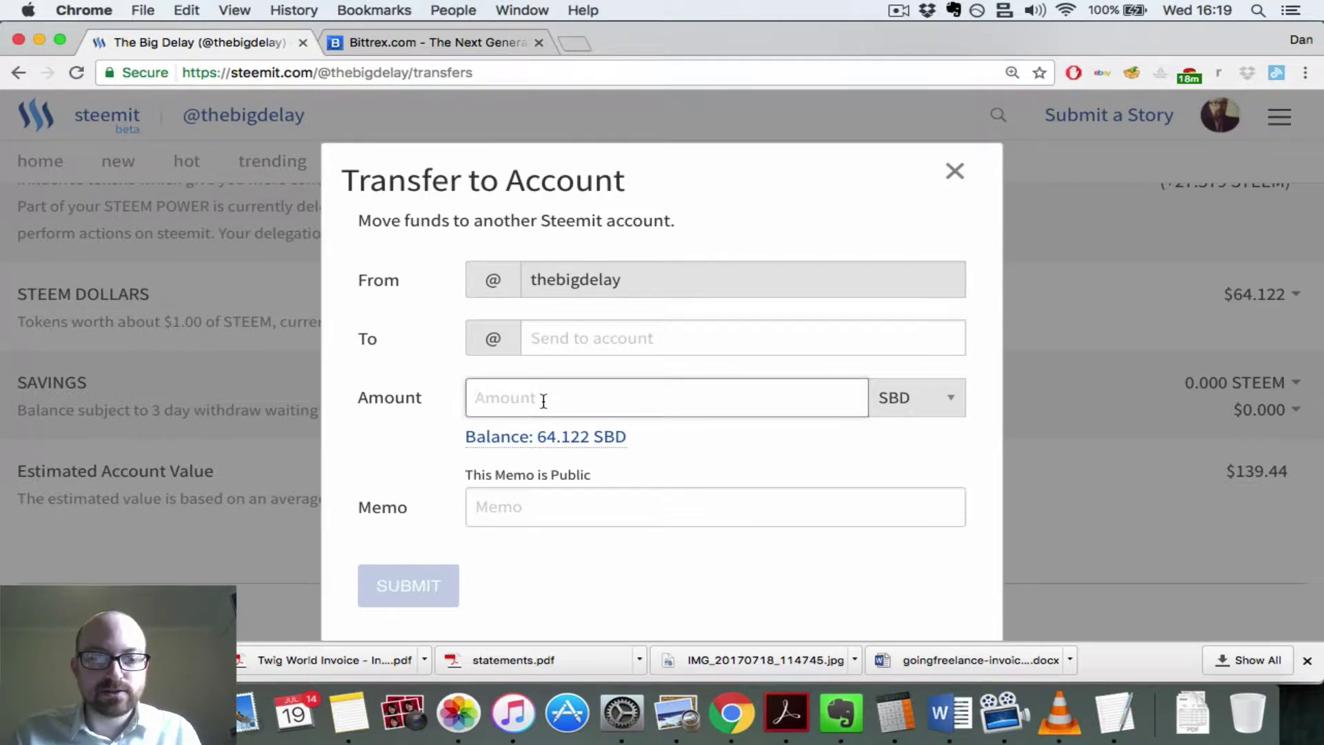
pyautogui.write('10')
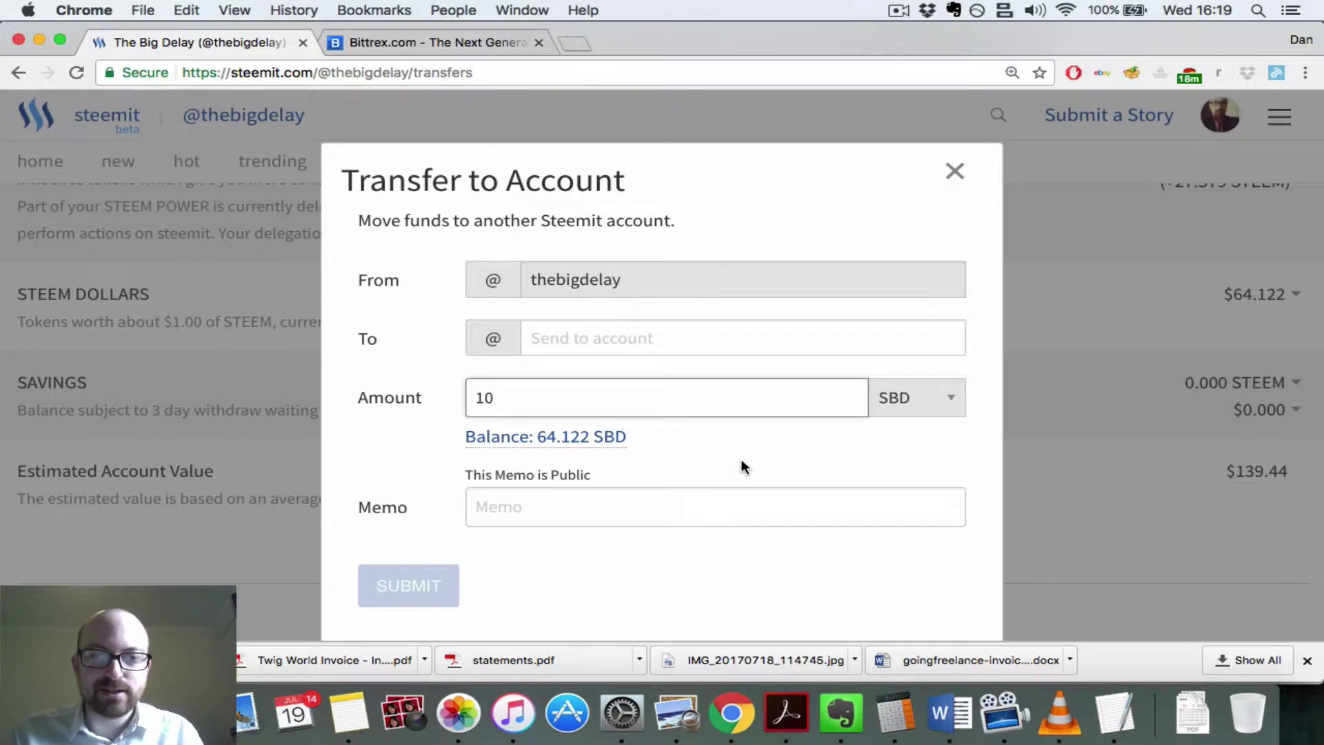
pyautogui.click(545, 437)
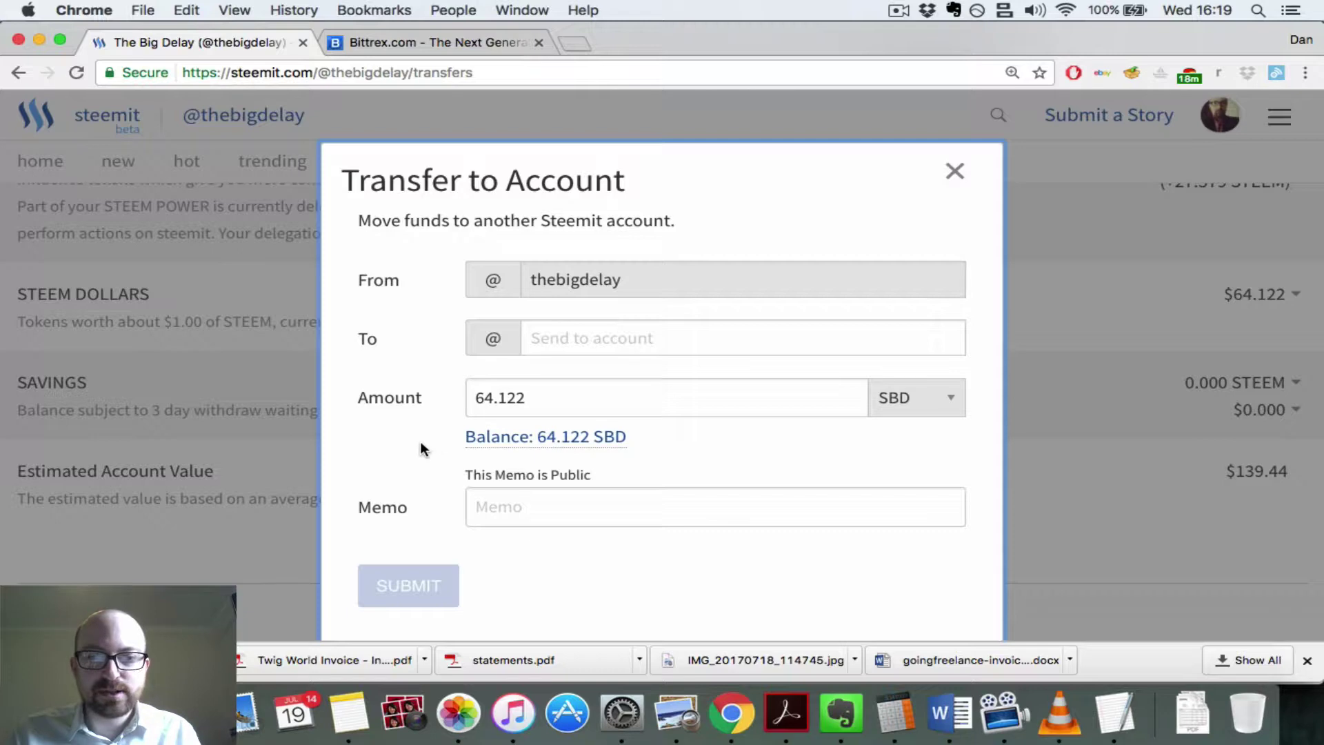
pyautogui.doubleClick(508, 400)
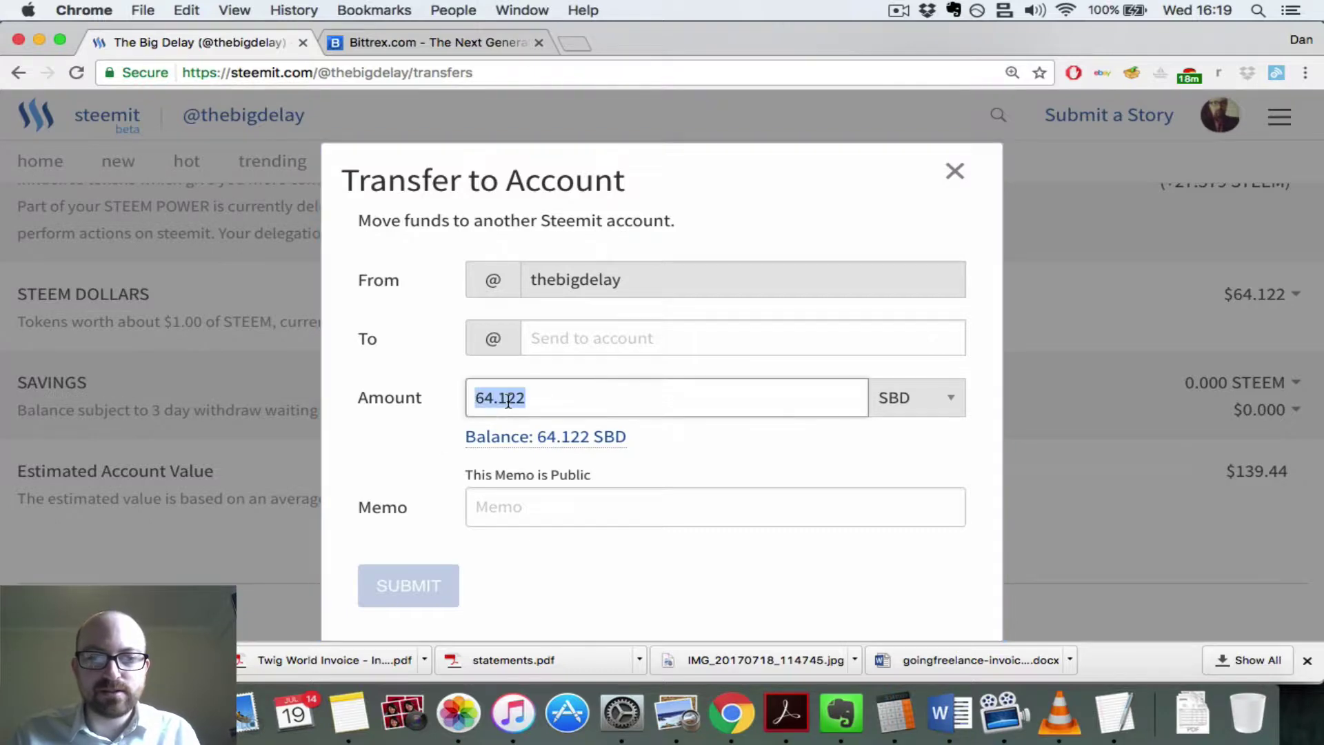
pyautogui.write('10')
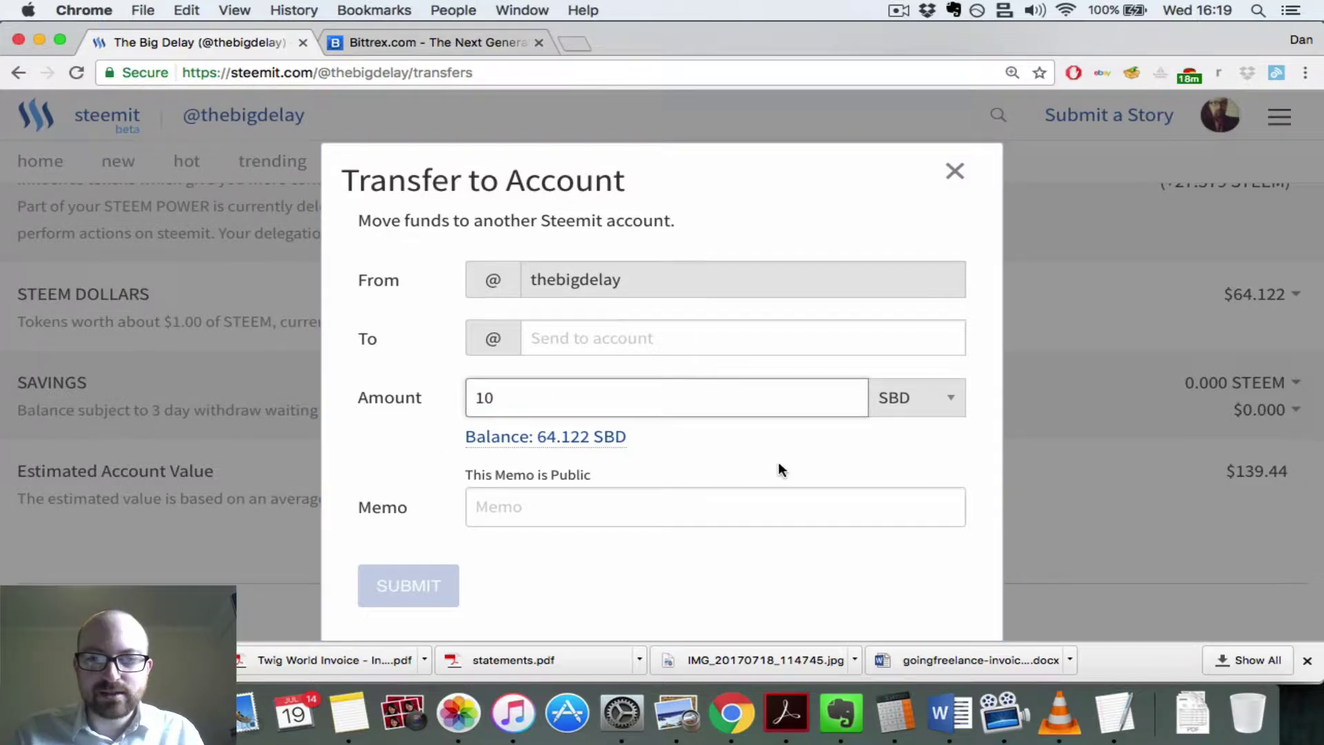
pyautogui.click(771, 457)
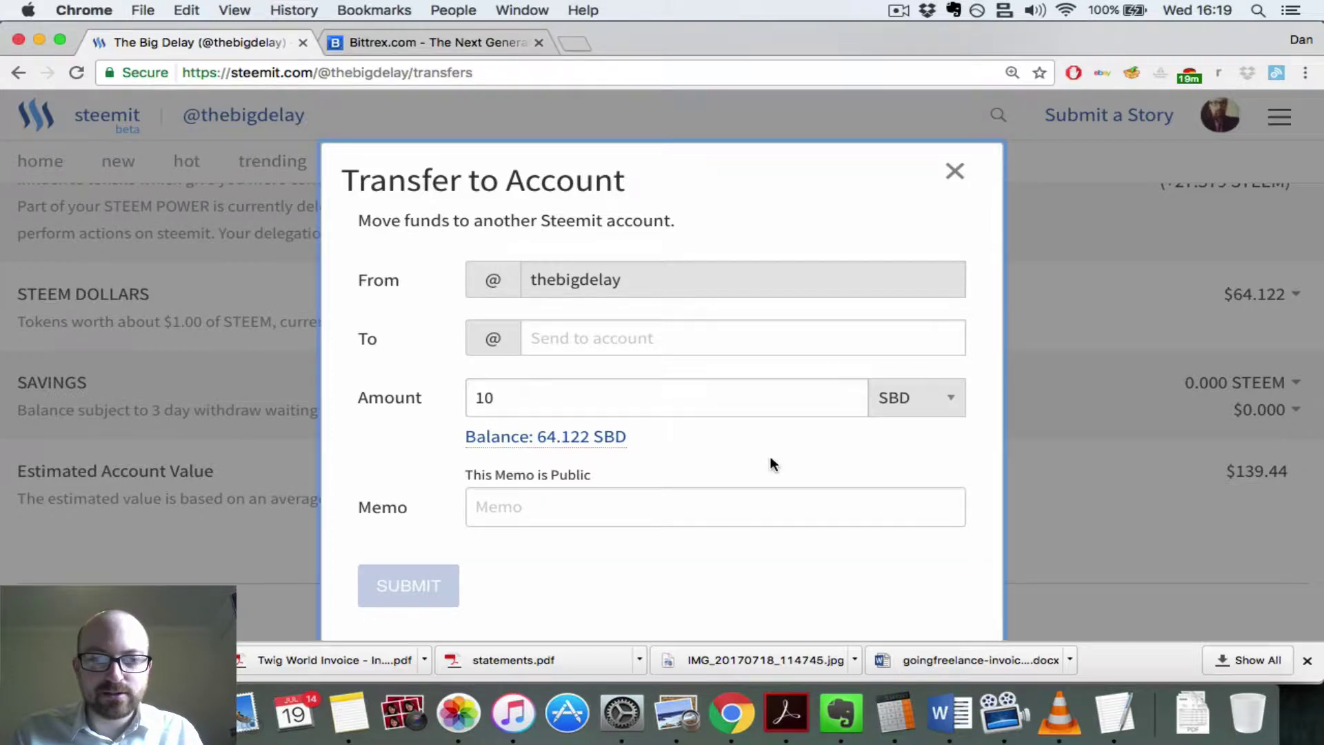
pyautogui.click(937, 388)
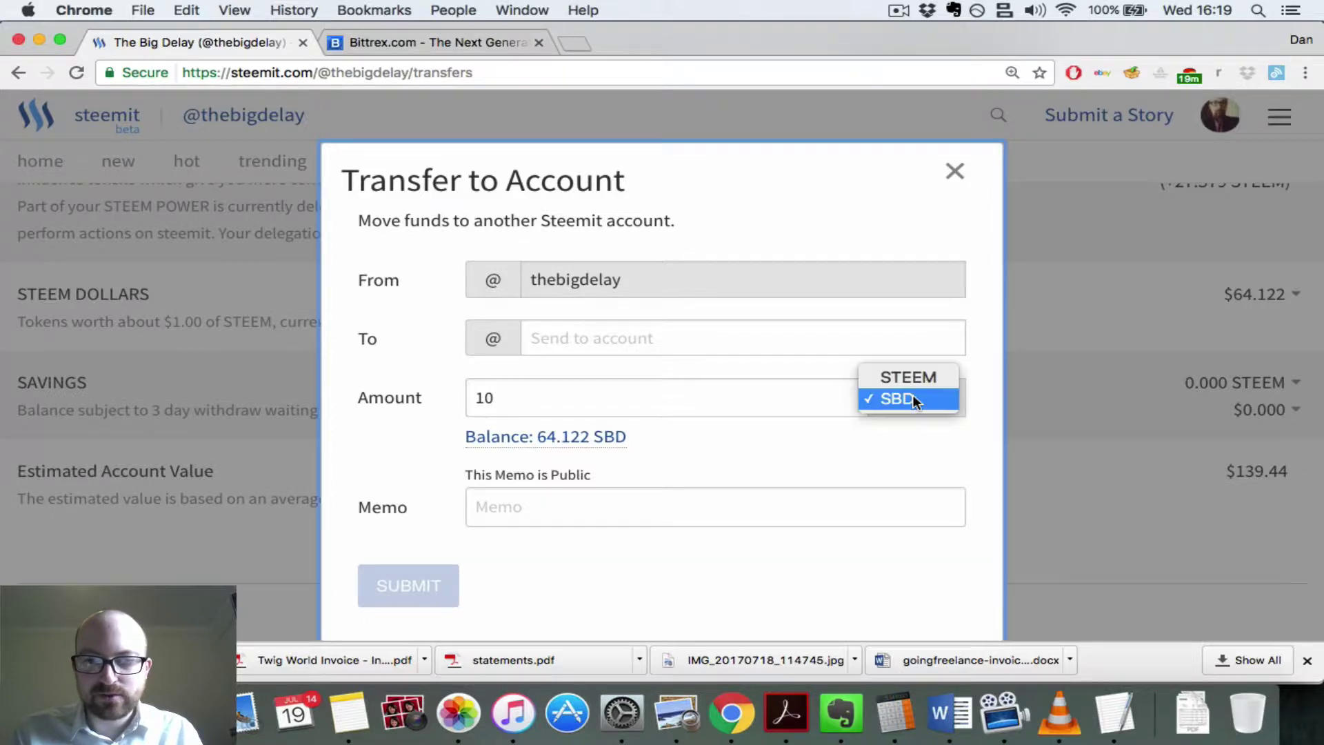
pyautogui.click(825, 451)
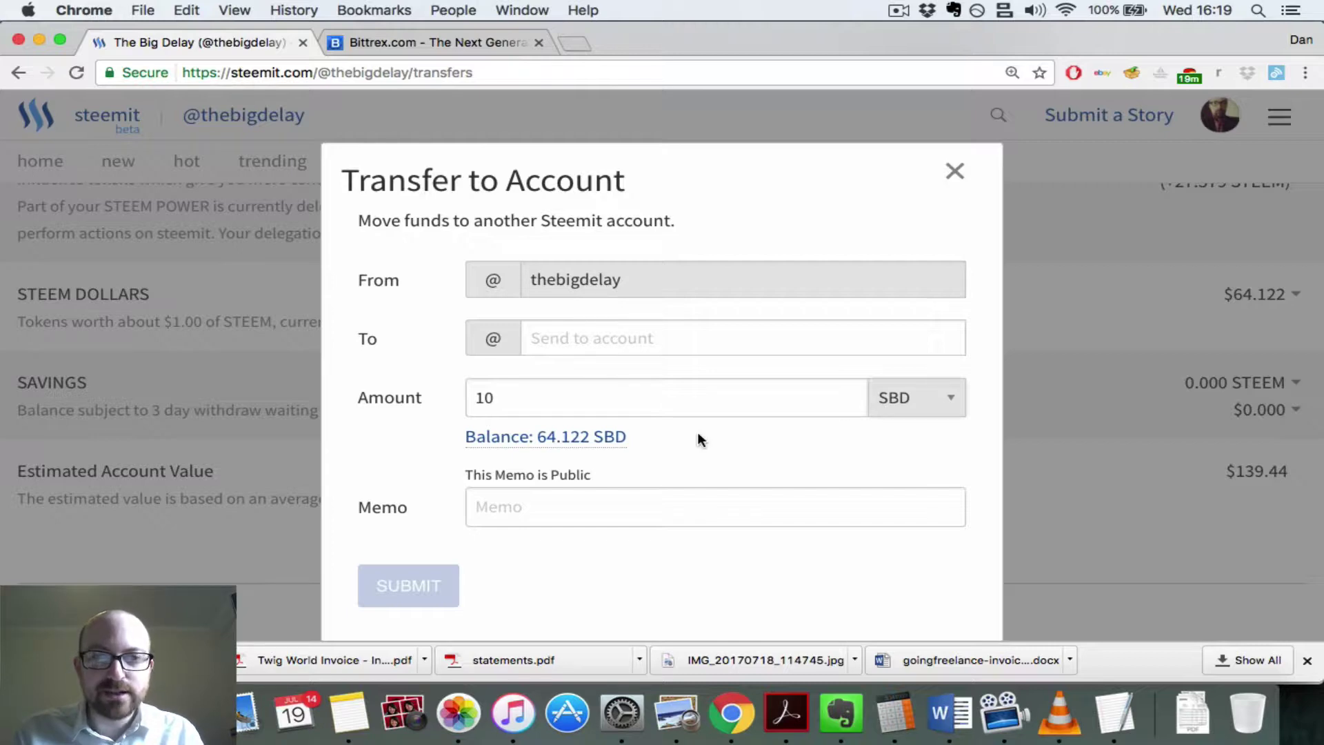
pyautogui.click(589, 341)
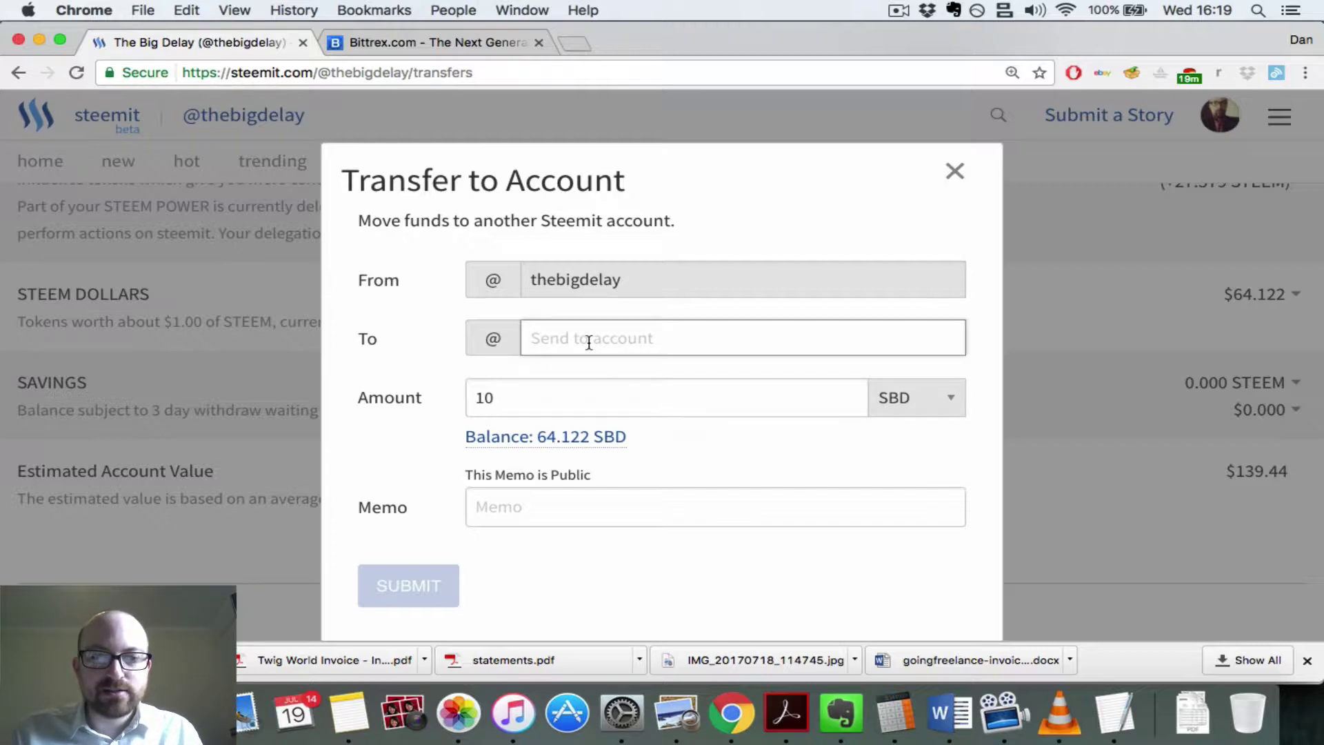
pyautogui.click(569, 509)
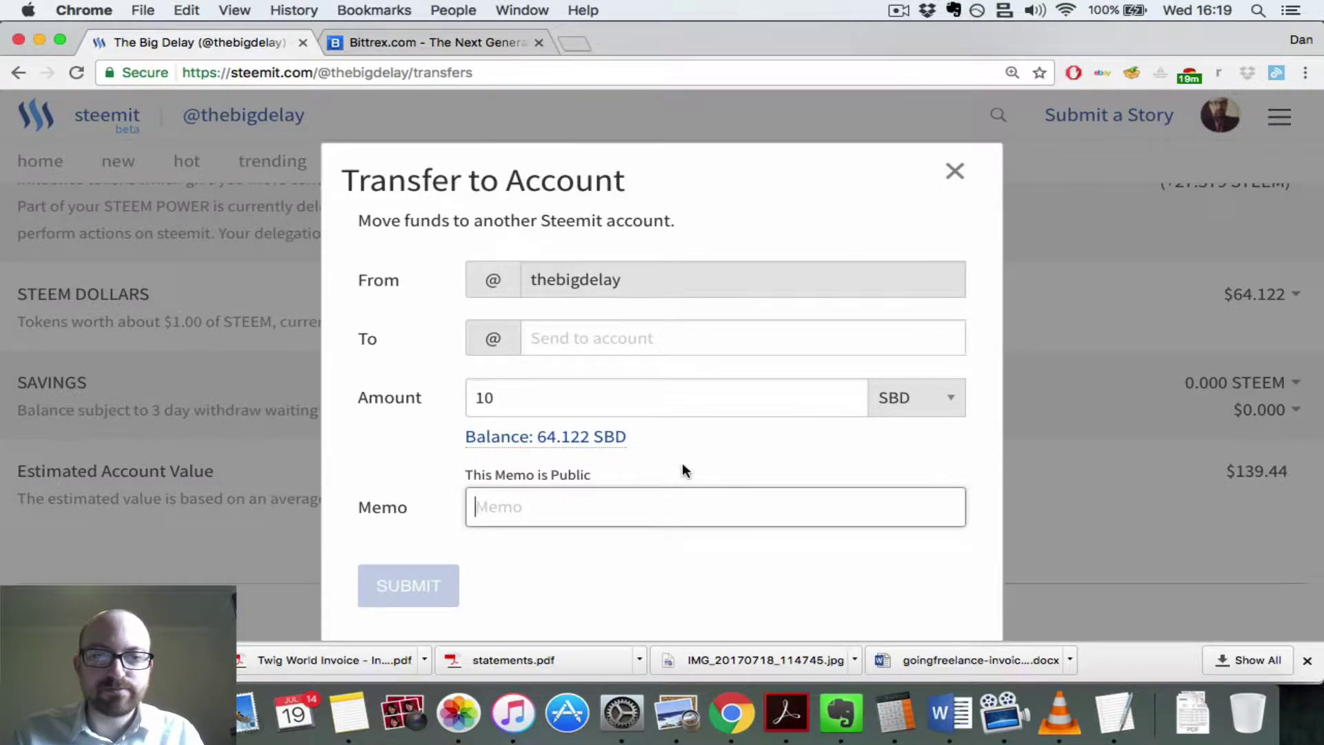
# Step: Switch to Bittrex, search the wallet balances for "sbd" and open the deposit details of SteemDollars
pyautogui.click(398, 40)
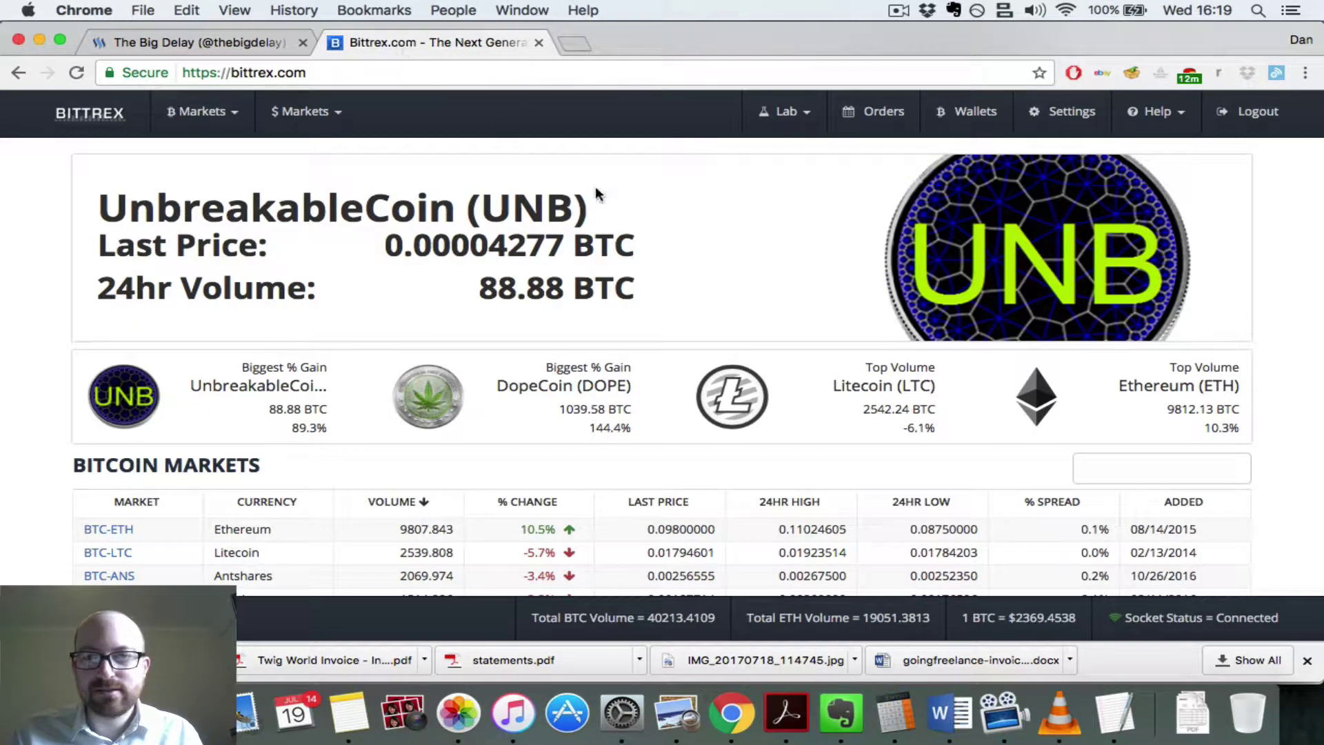
pyautogui.click(977, 115)
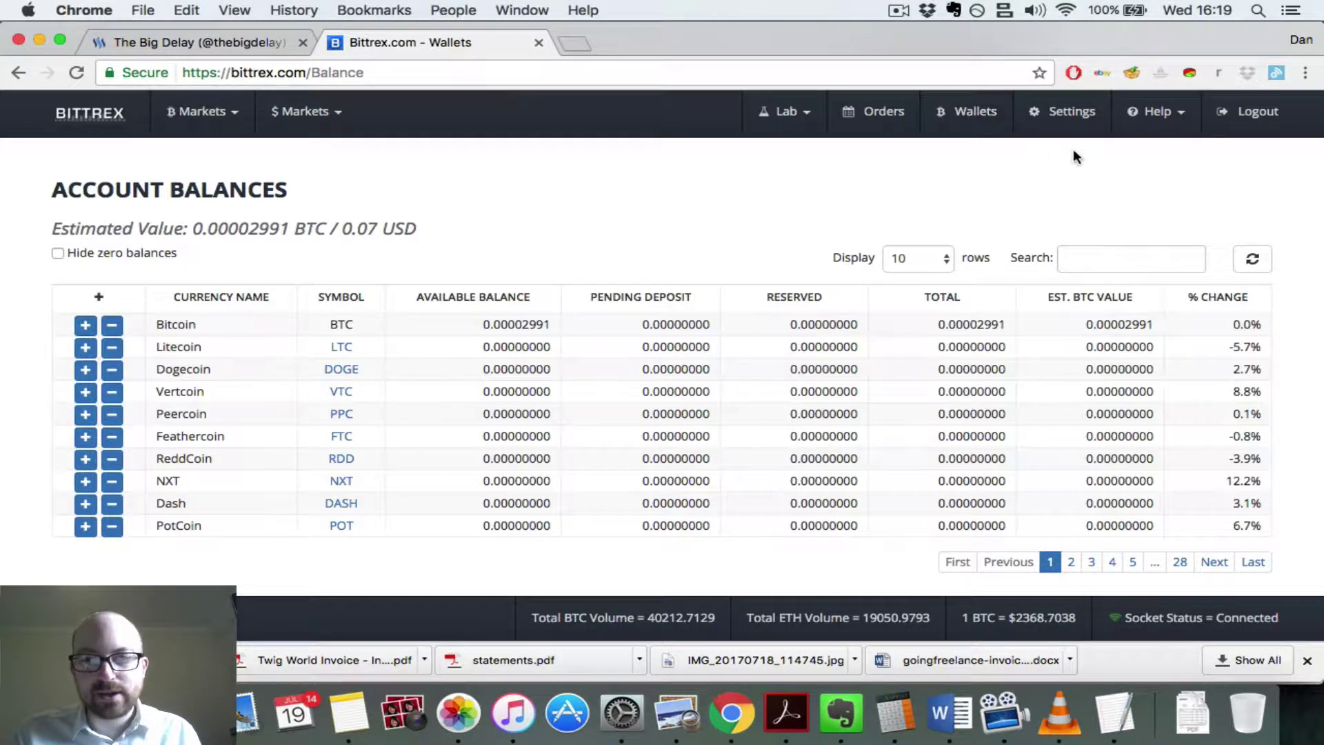
pyautogui.click(1125, 255)
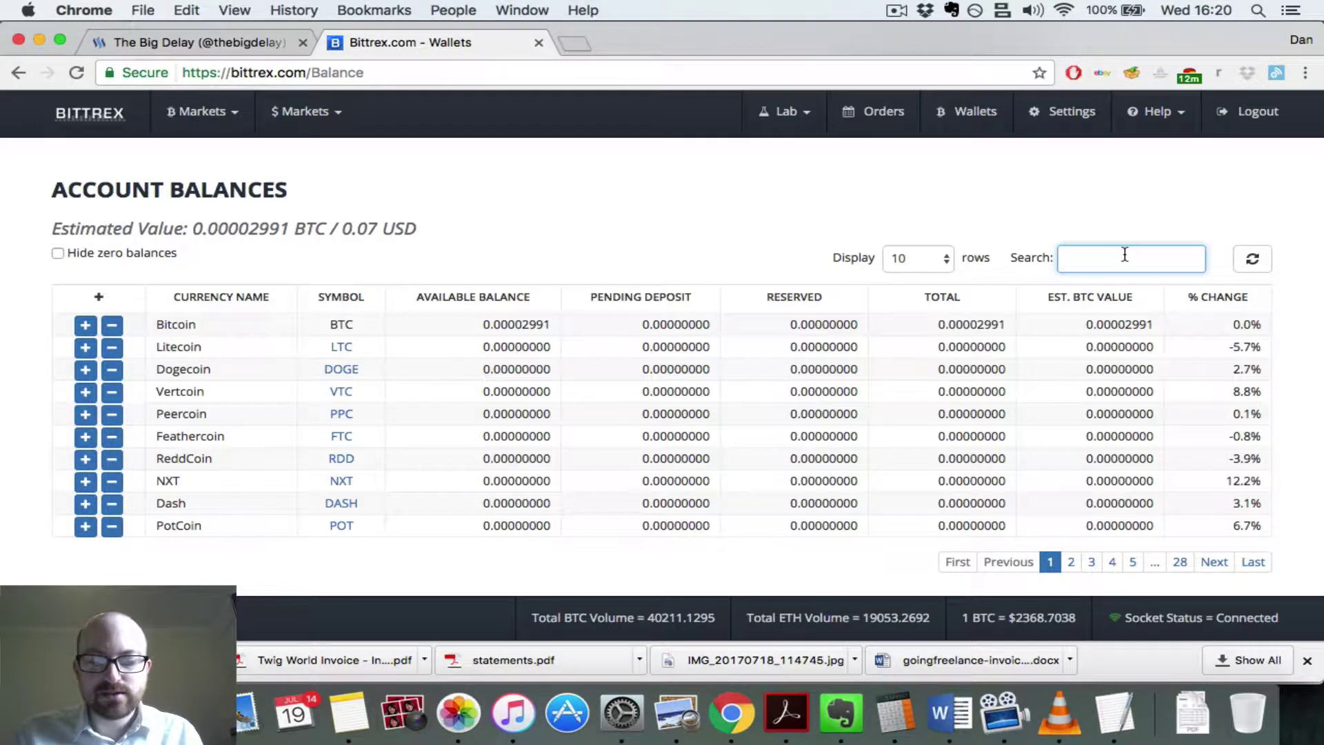
pyautogui.write('sbd')
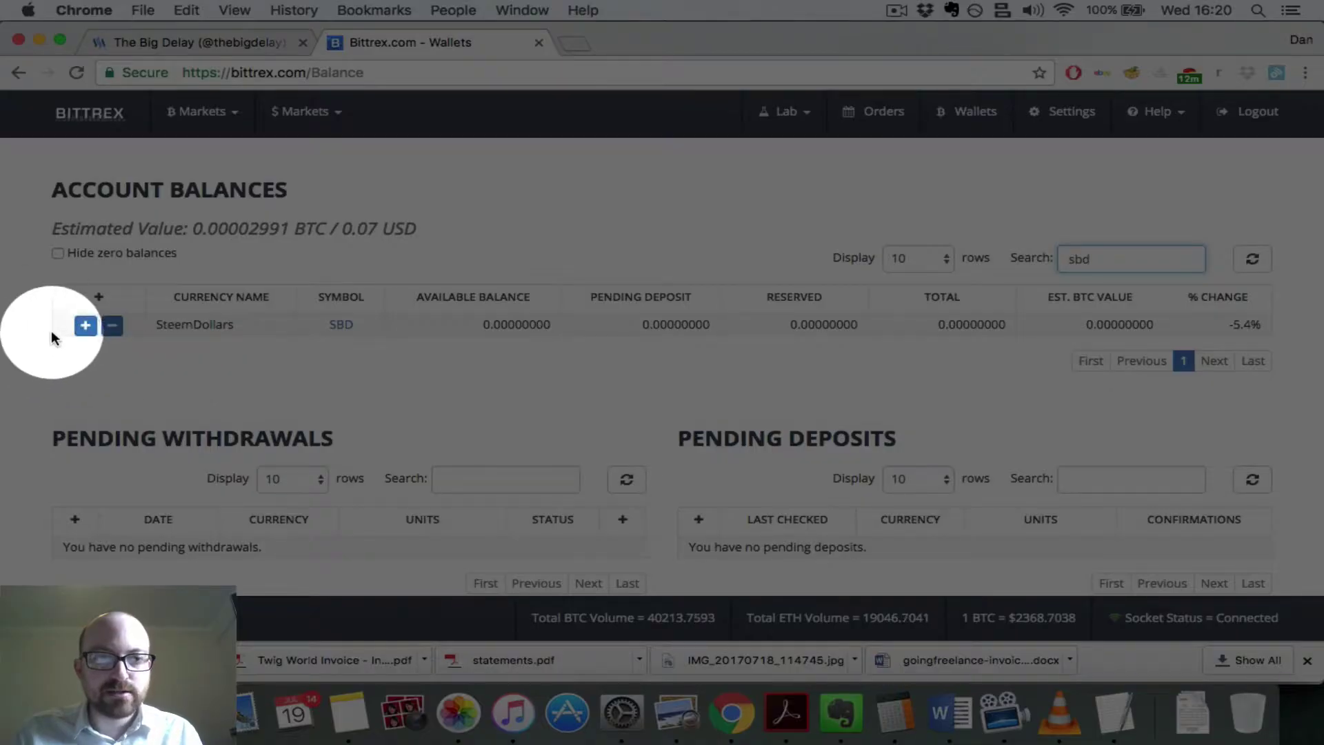
pyautogui.click(85, 326)
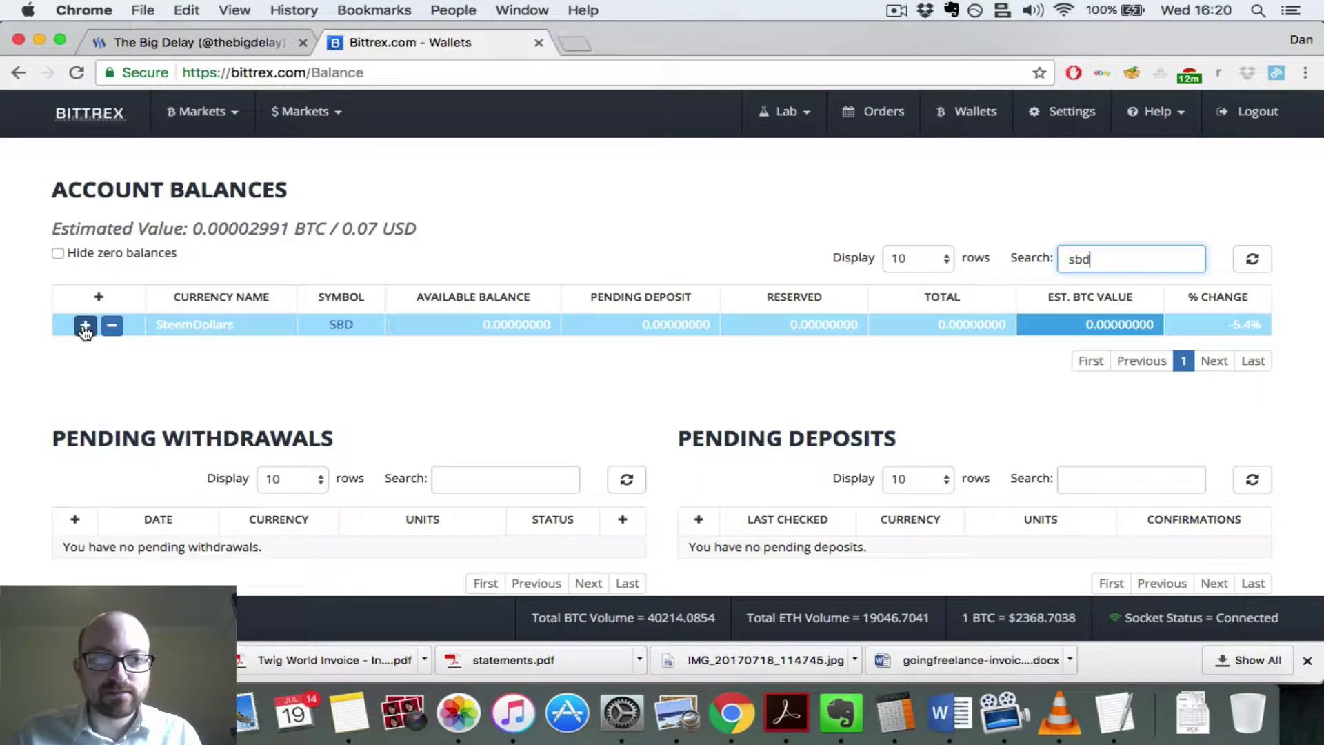
pyautogui.click(85, 327)
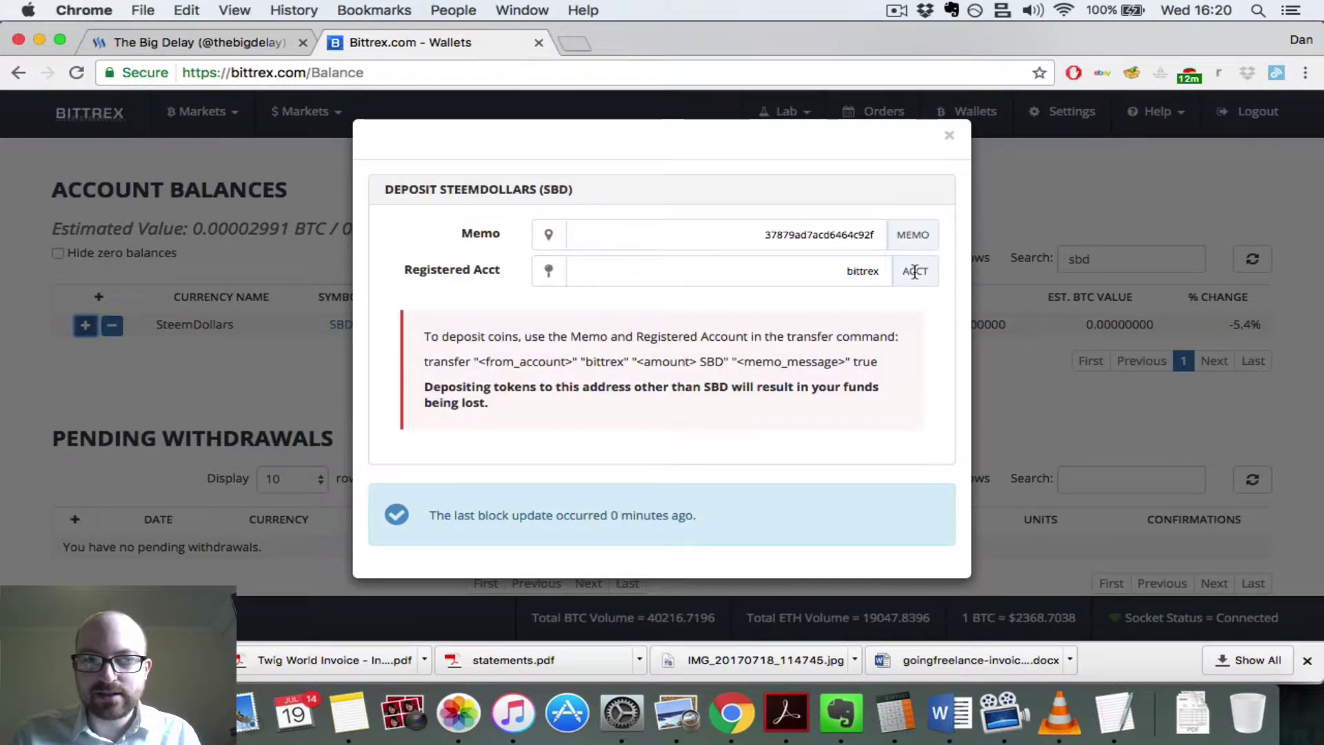
# Step: Copy the registered account name "bittrex" from the deposit details into the recipient of the Steemit transfer
pyautogui.doubleClick(871, 277)
pyautogui.press('super+c')
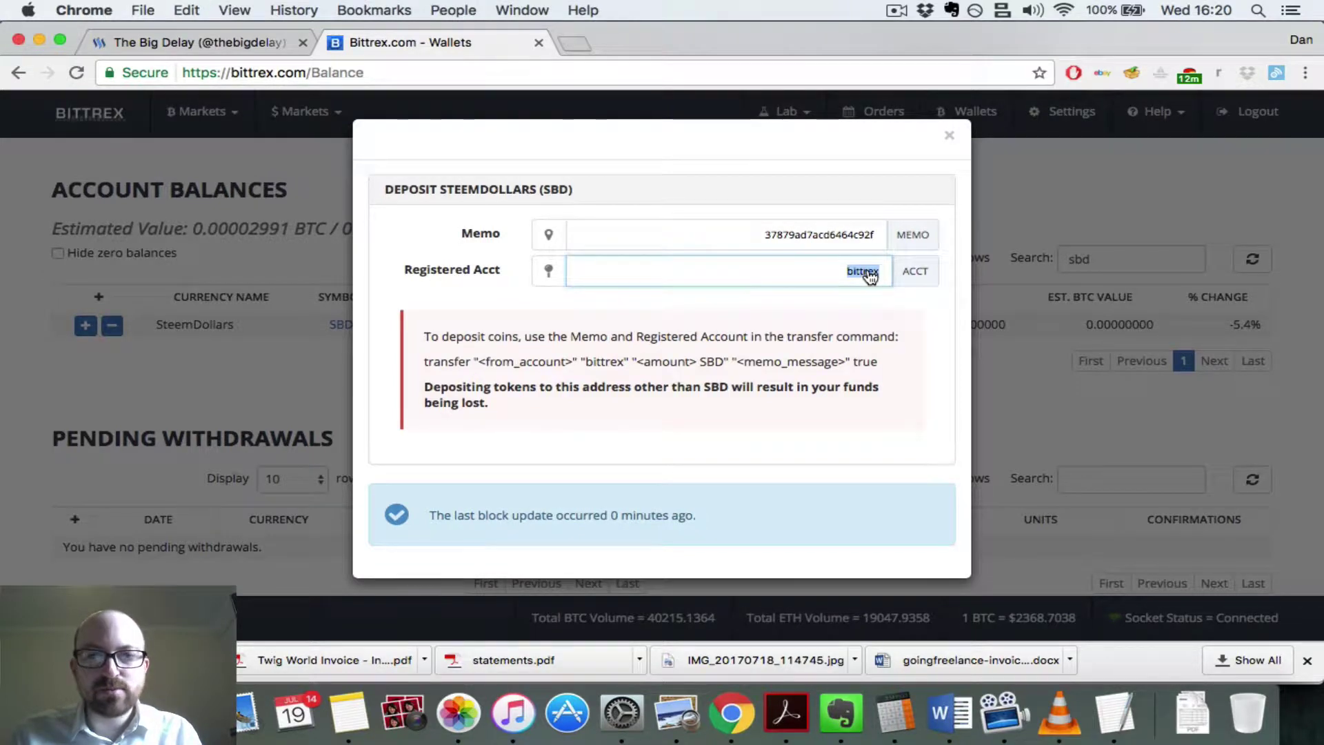
pyautogui.click(174, 43)
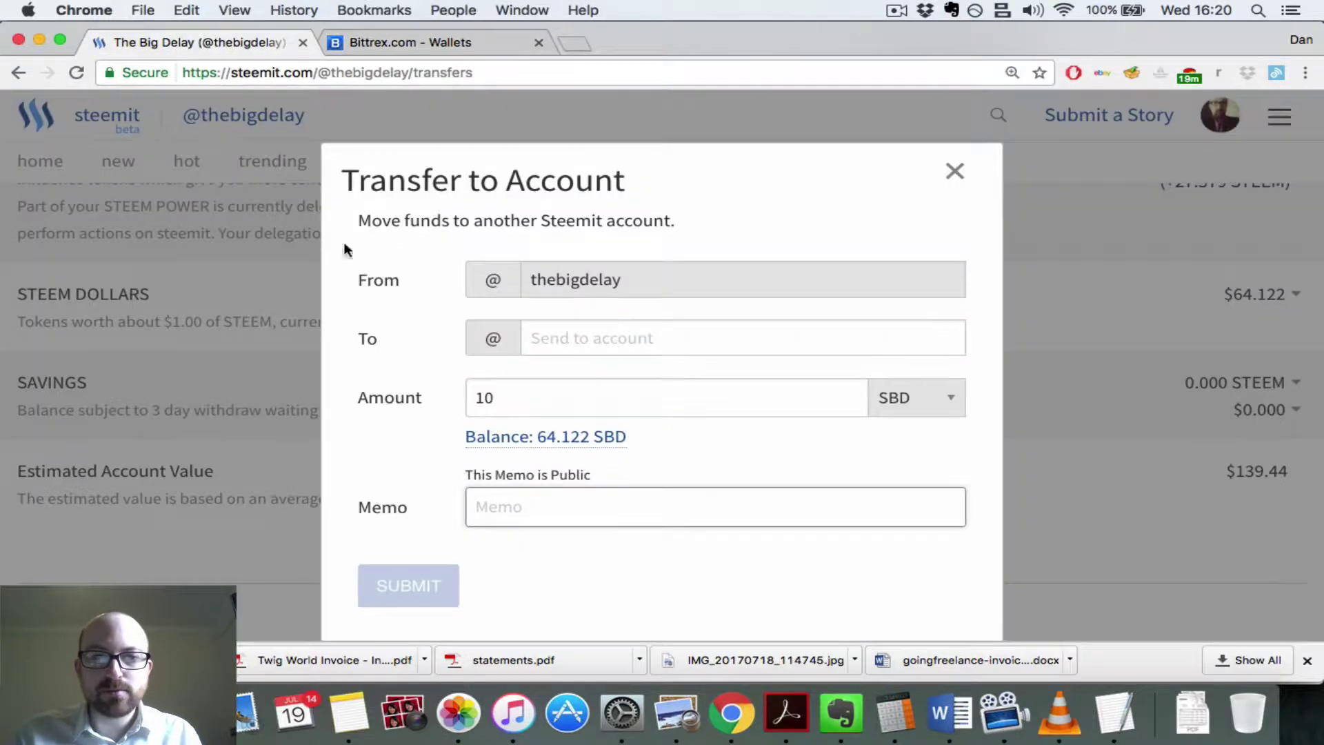
pyautogui.click(586, 341)
pyautogui.press('super+v')
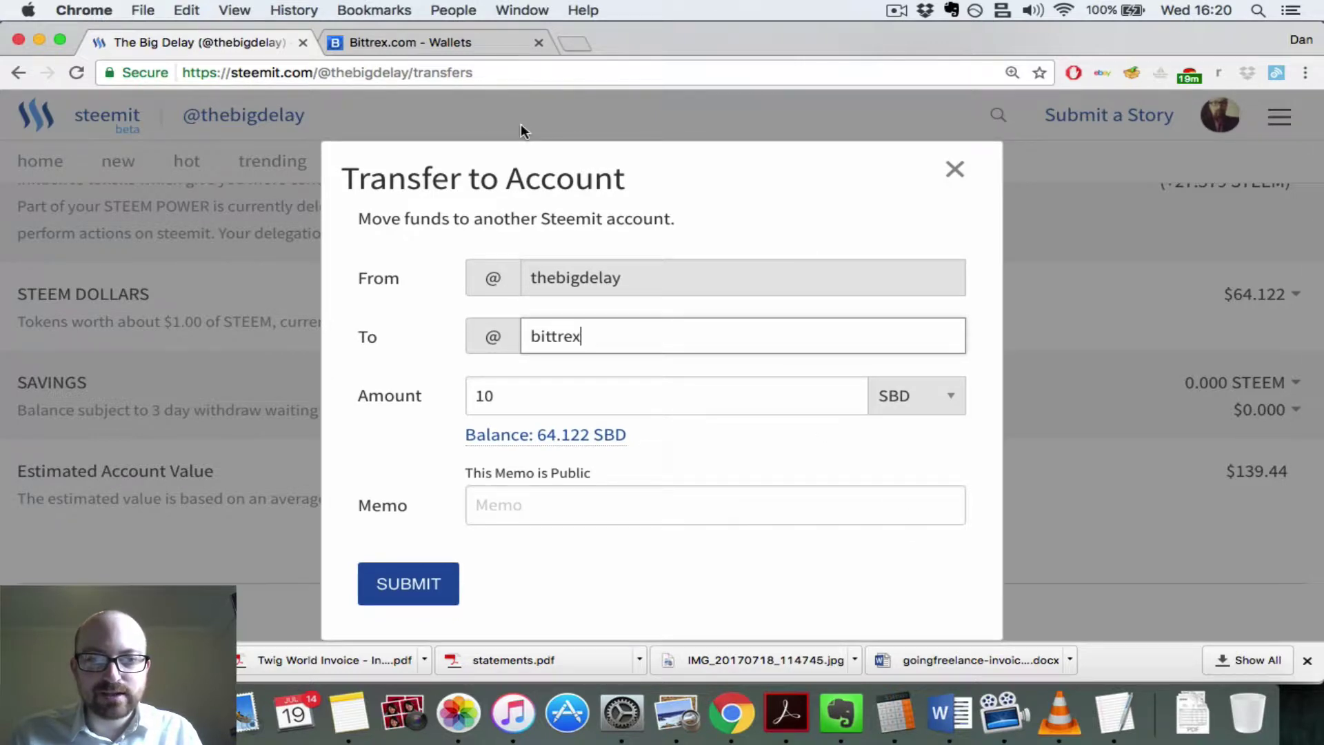
# Step: Copy the deposit memo from the Bittrex SteemDollars deposit details into the memo of the Steemit transfer
pyautogui.click(407, 42)
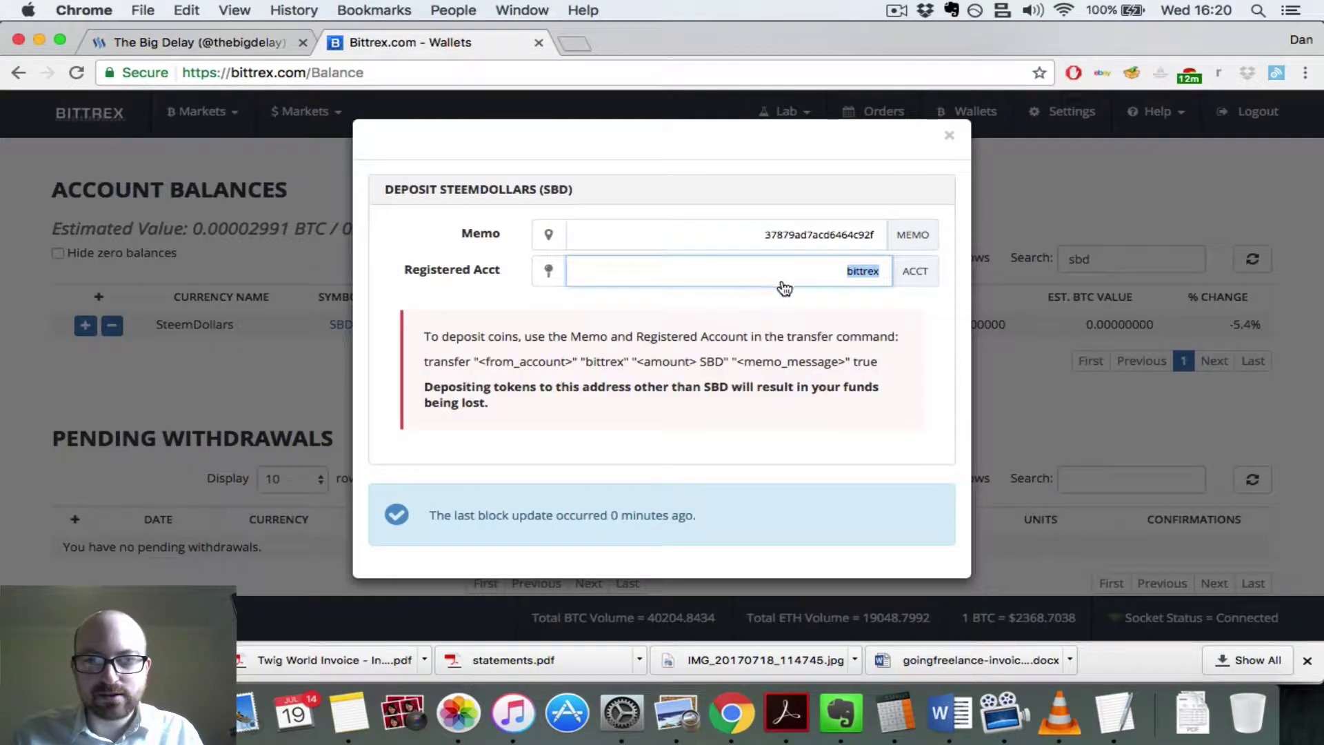
pyautogui.doubleClick(806, 236)
pyautogui.press('super+c')
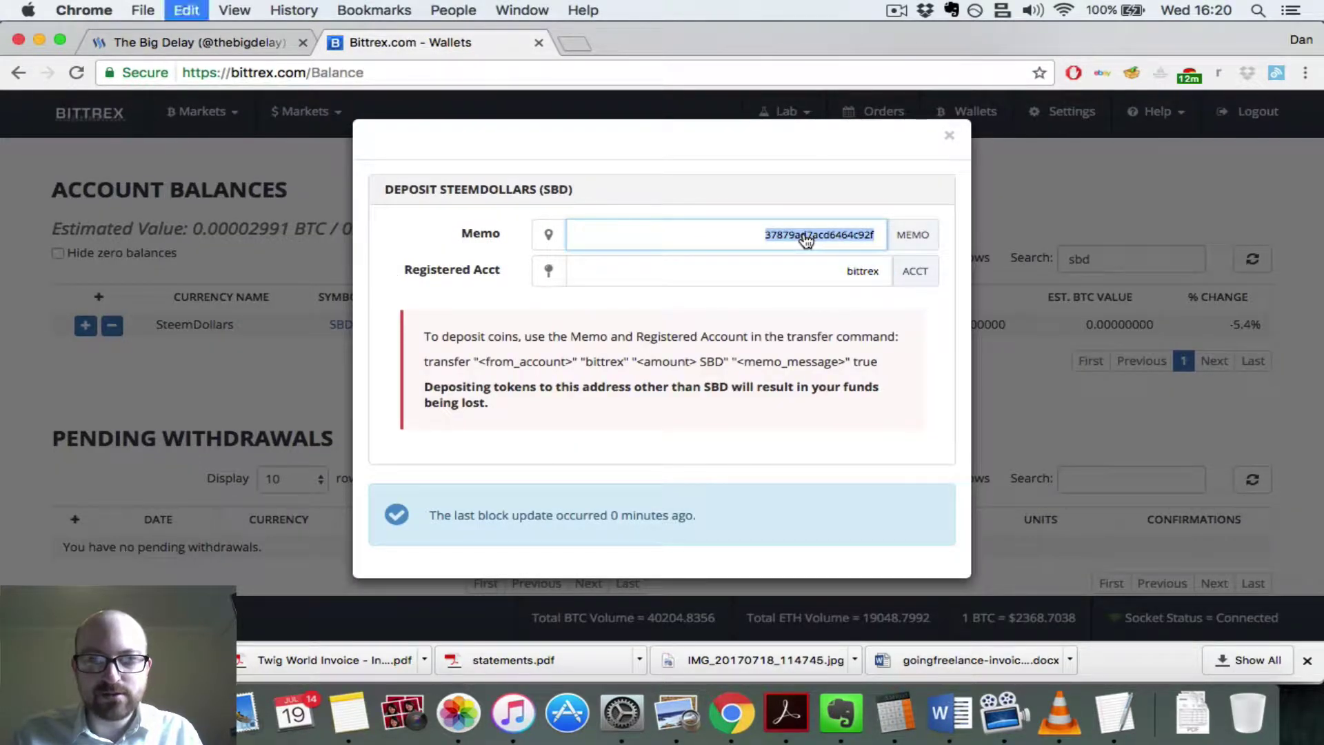
pyautogui.click(189, 41)
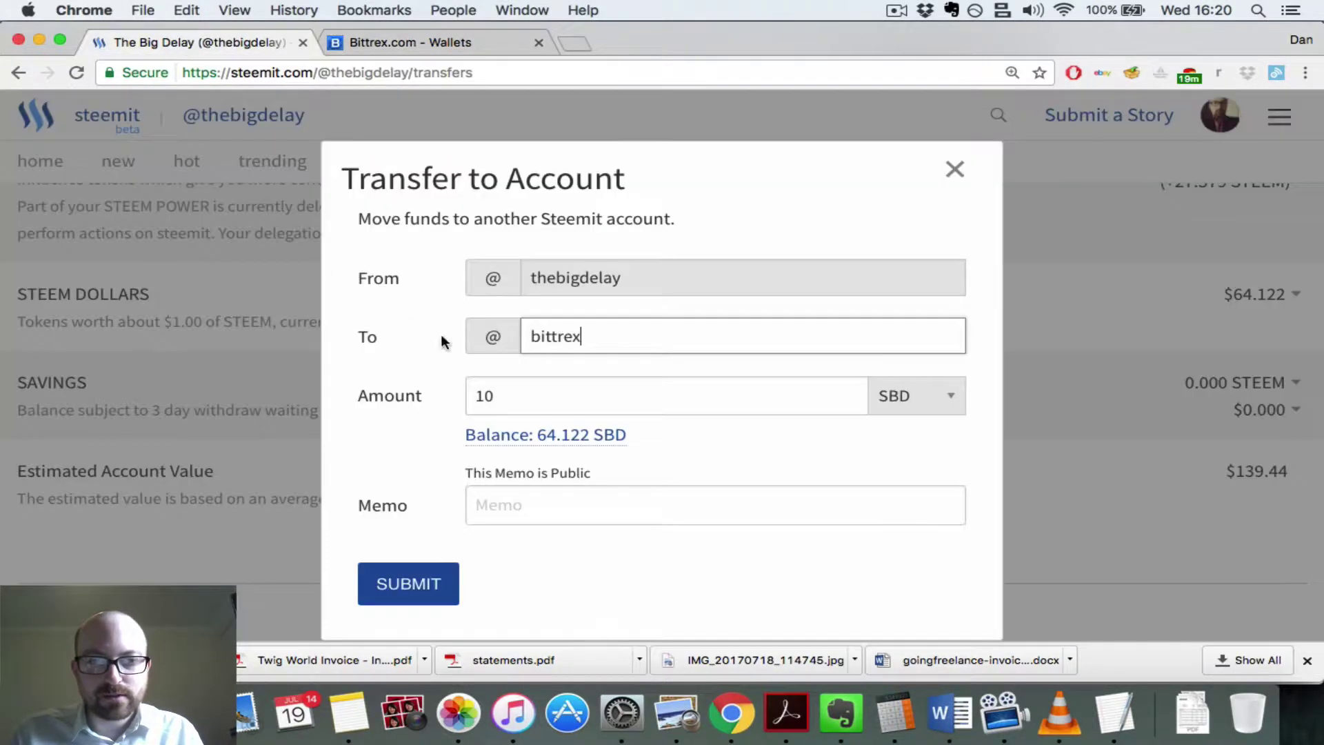
pyautogui.click(546, 503)
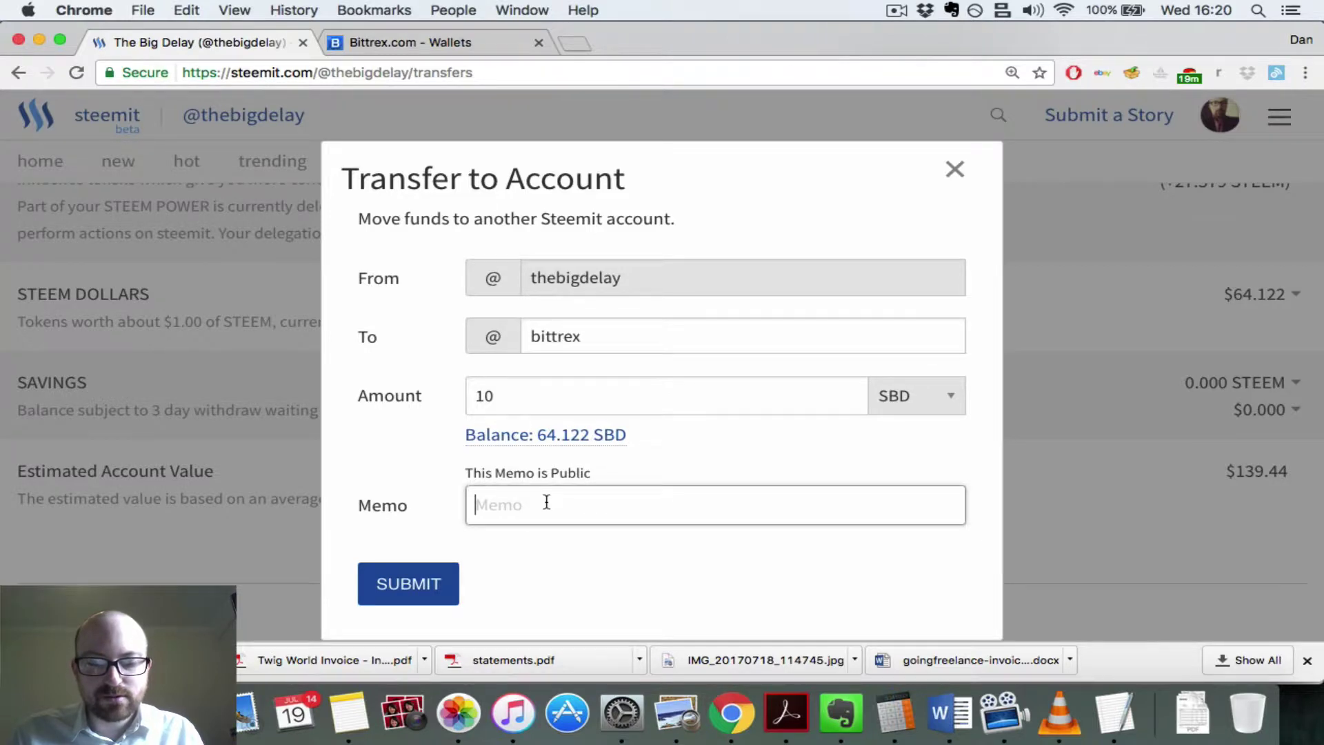
pyautogui.press('super+v')
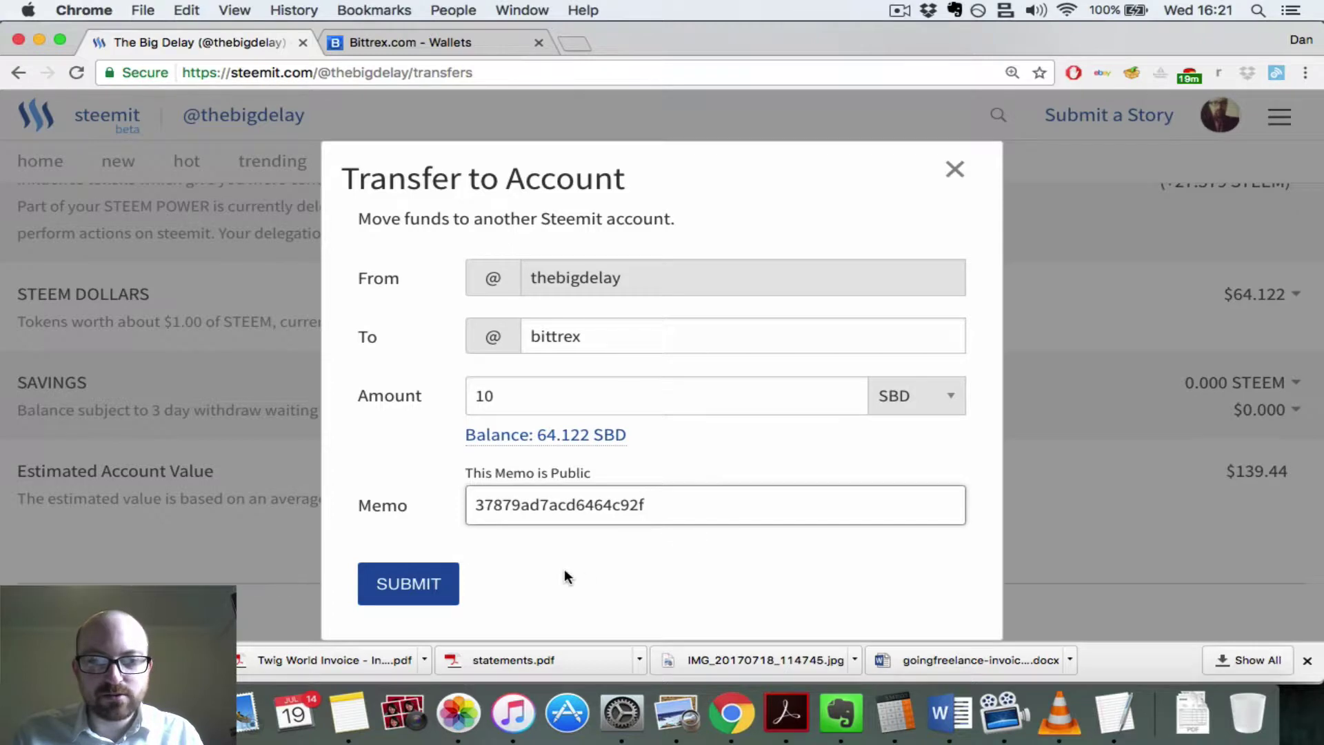
# Step: Submit the 10 SBD transfer, authorise it with the saved sign-in details, and check its entry in the wallet history
pyautogui.click(412, 585)
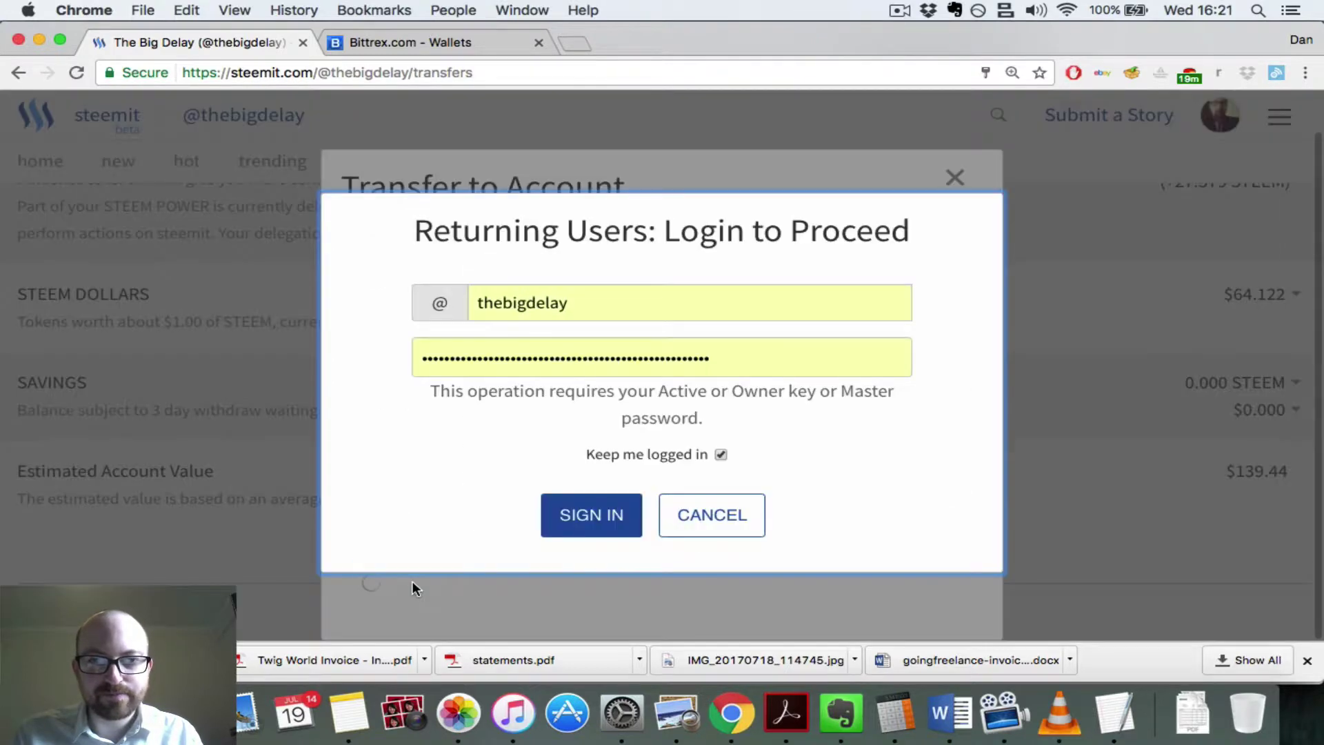
pyautogui.click(583, 526)
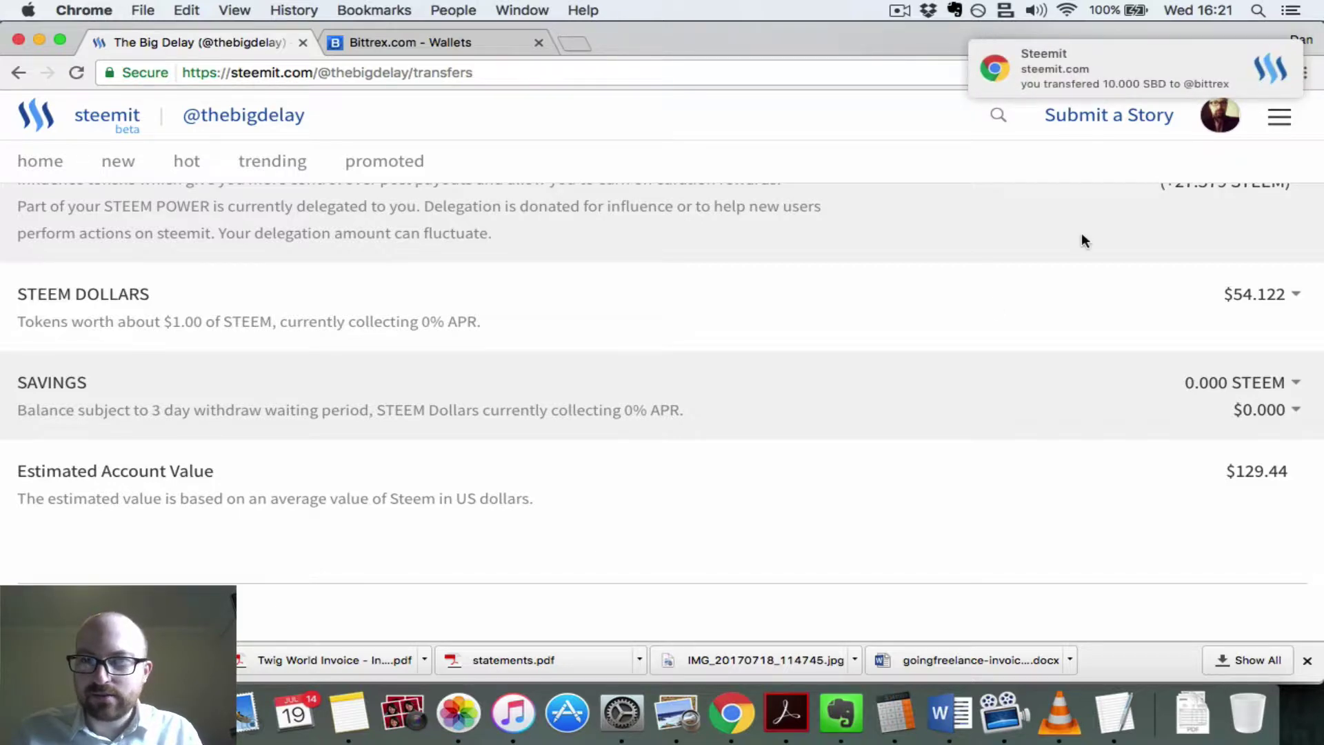
pyautogui.moveTo(1106, 65)
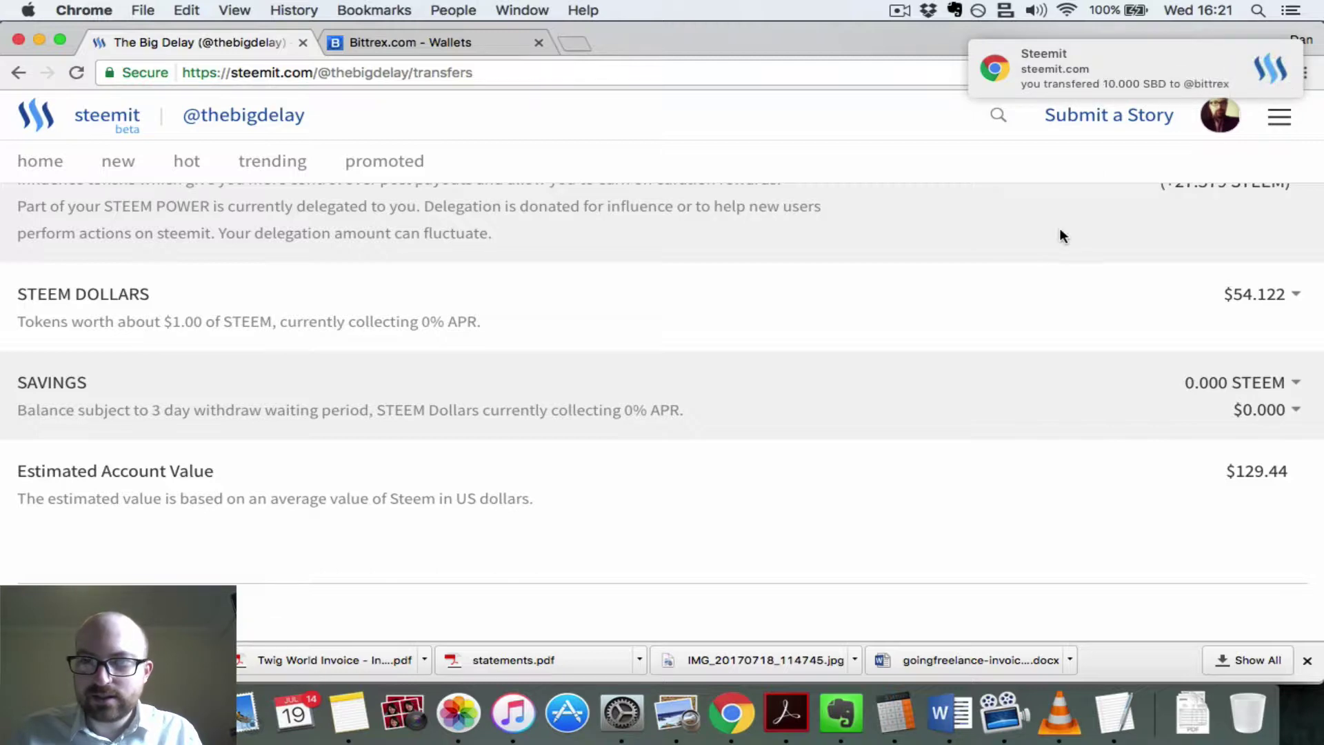
pyautogui.scroll(-5, 1000, 412)
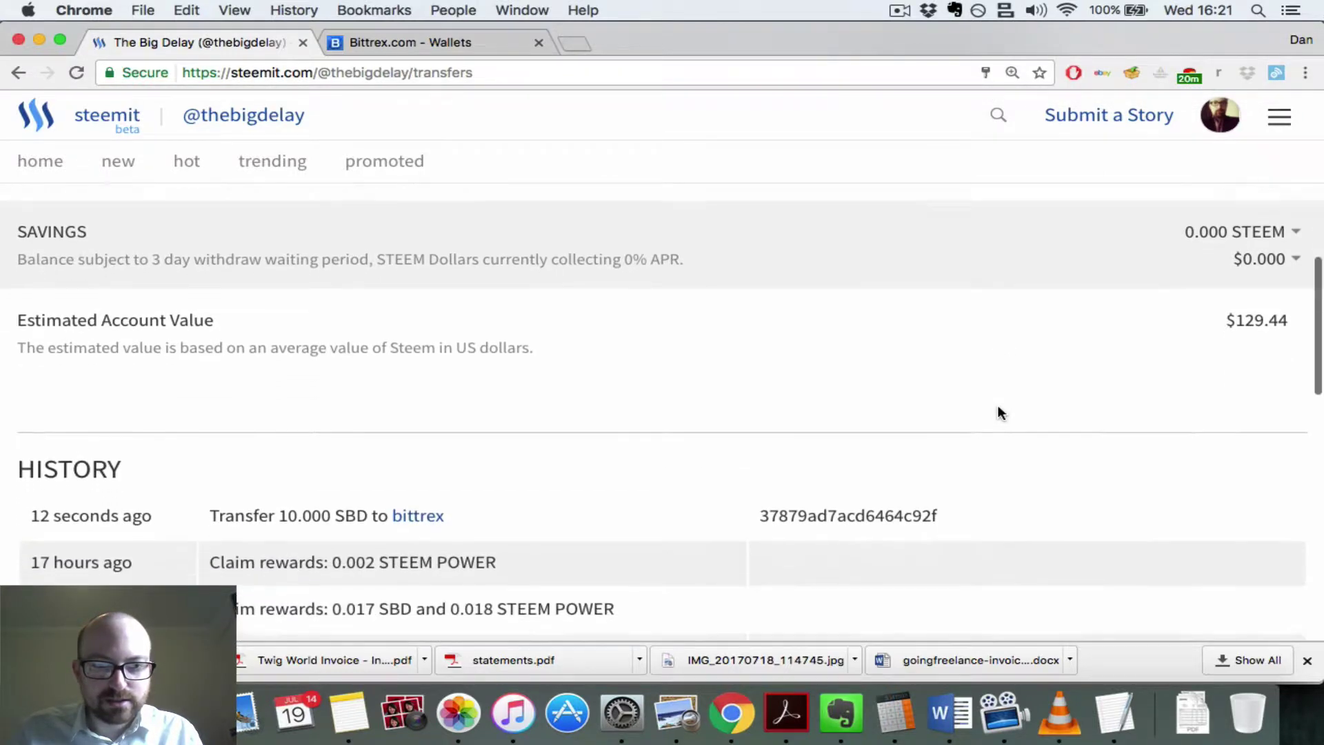
pyautogui.scroll(-2, 1000, 413)
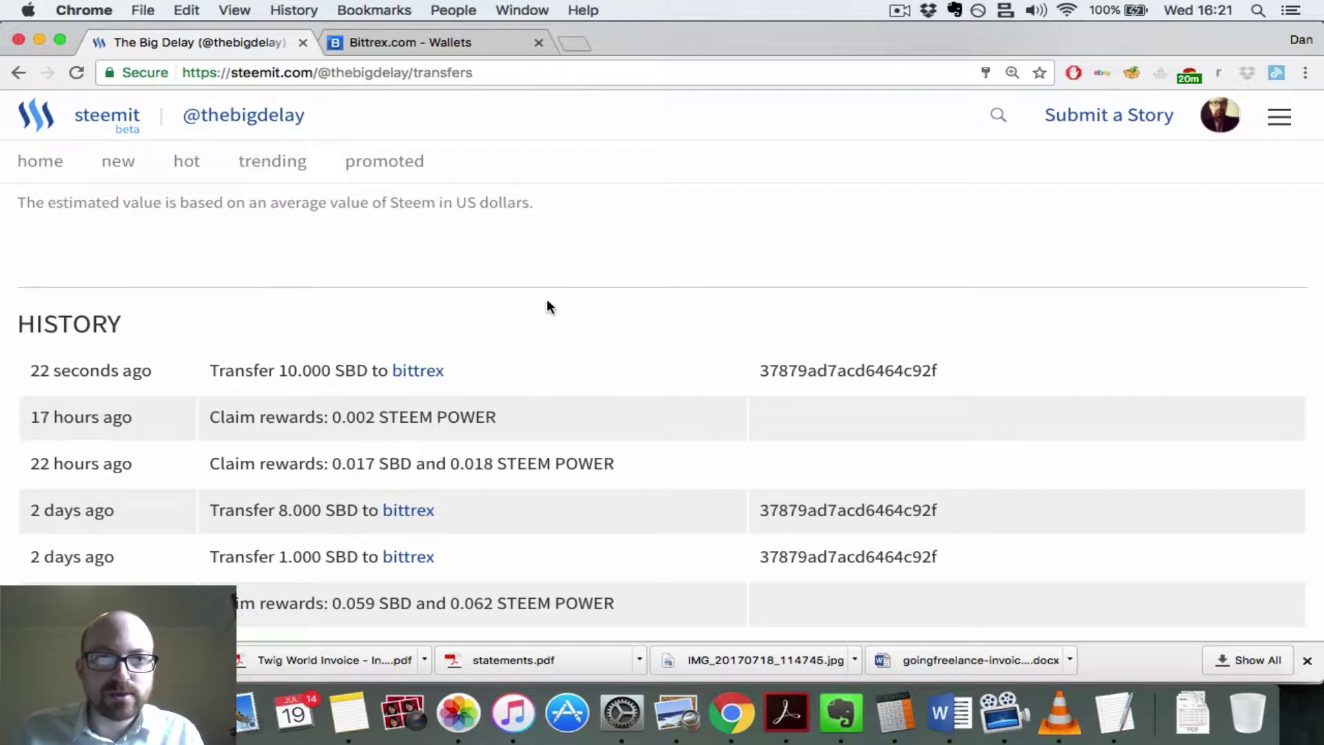
# Step: Switch to Bittrex, close the SteemDollars deposit details and reload the wallet page to check the available SBD balance
pyautogui.click(395, 40)
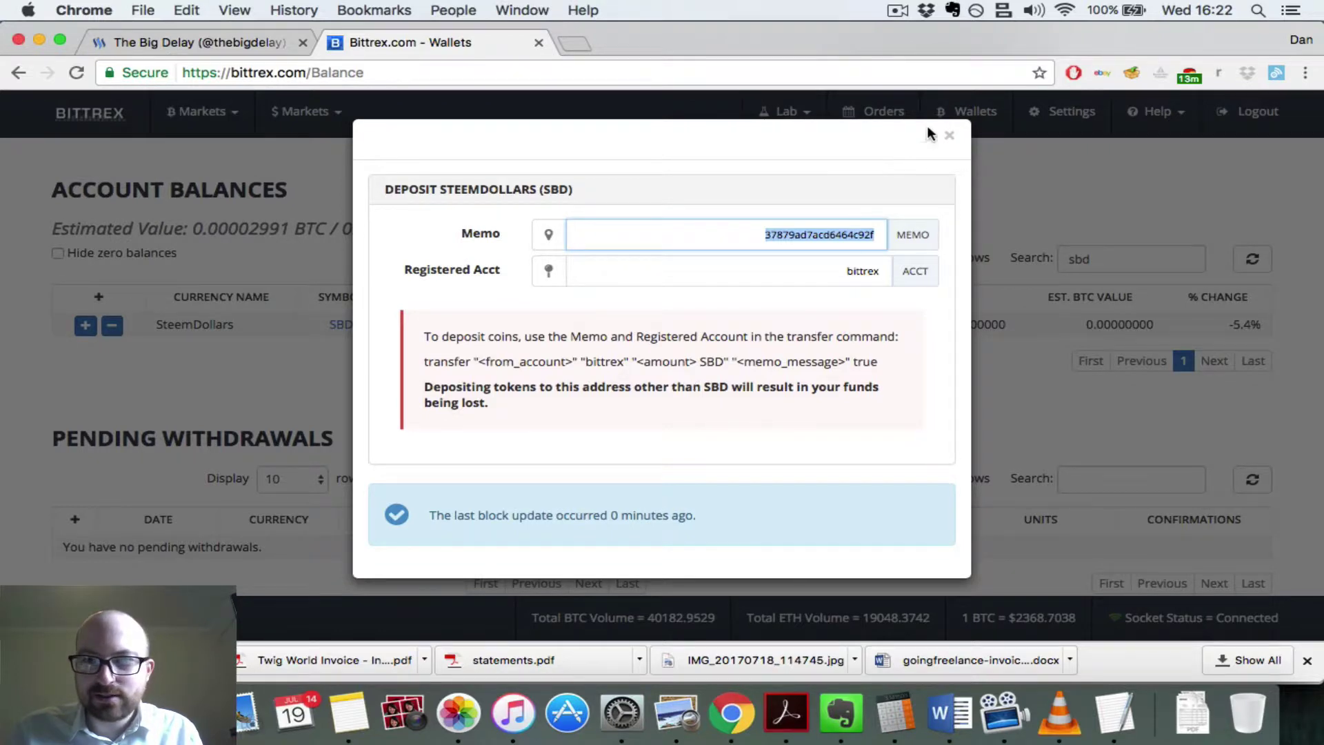
pyautogui.click(949, 138)
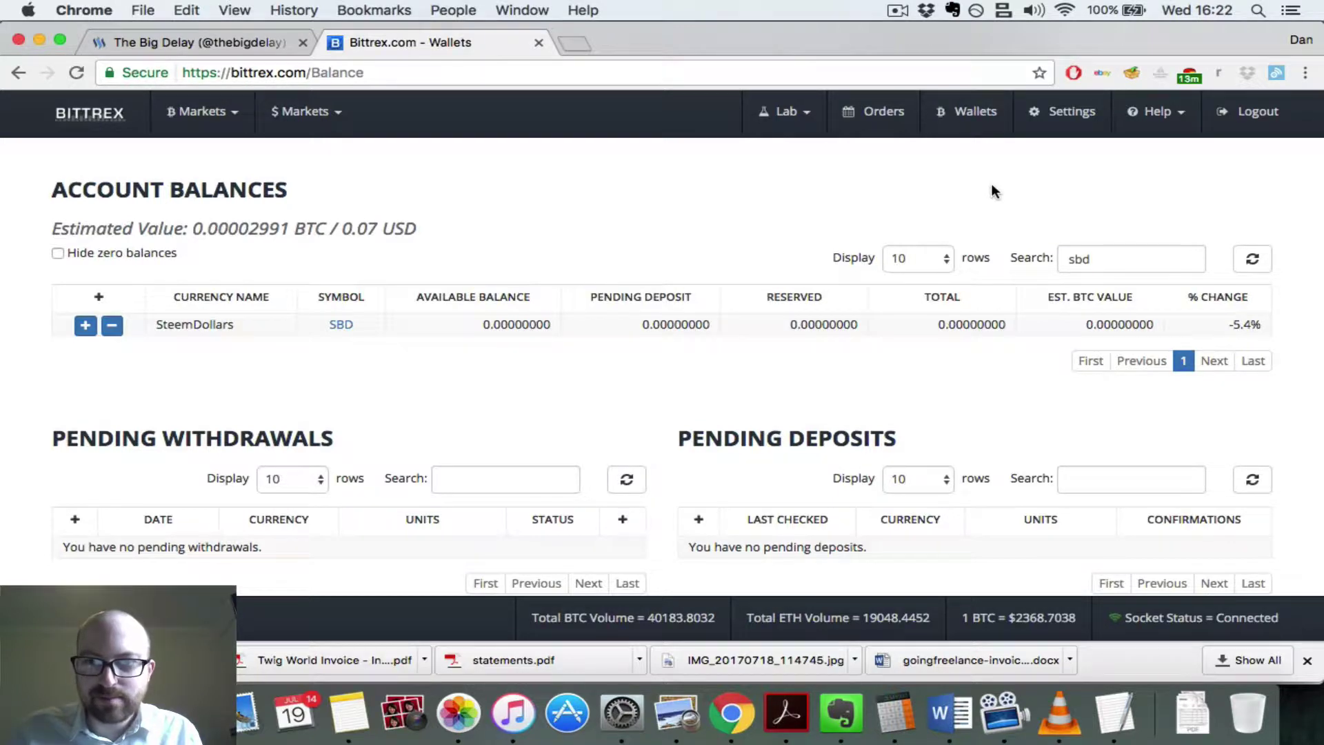
pyautogui.scroll(-5, 523, 391)
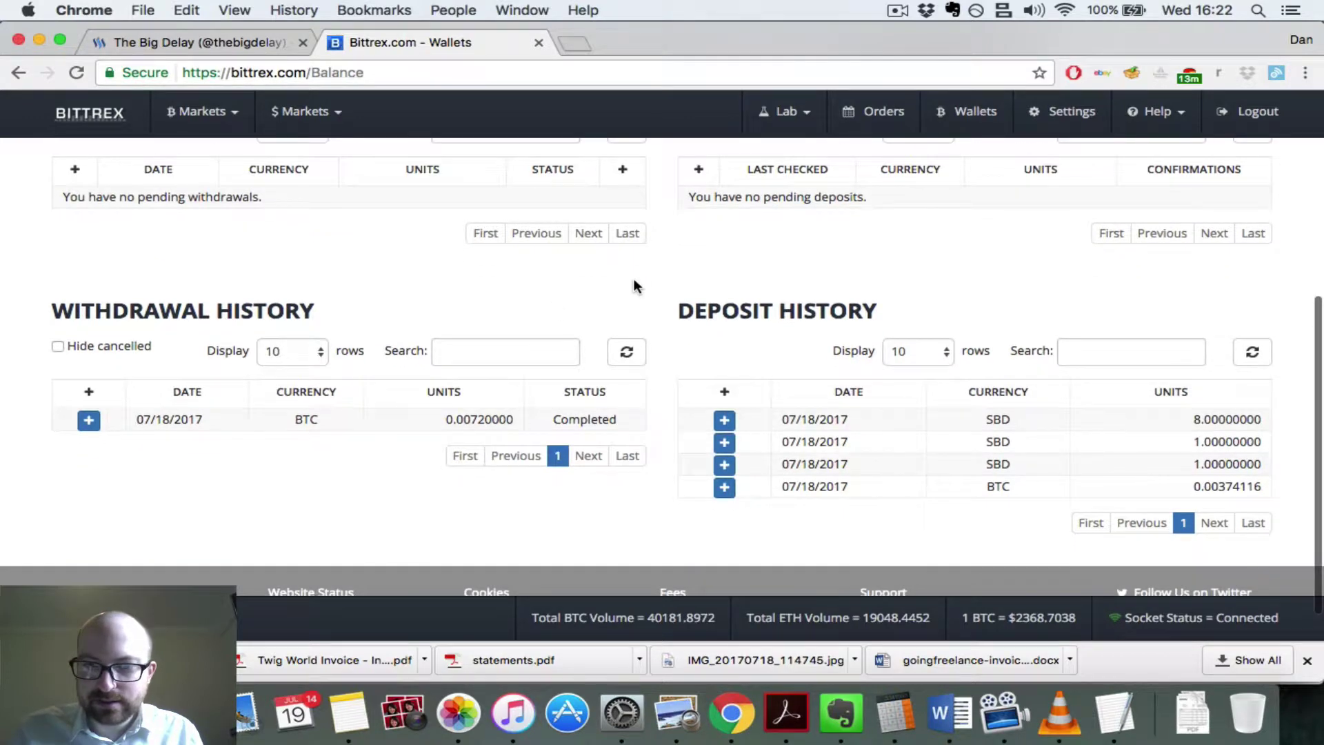
pyautogui.scroll(6, 633, 286)
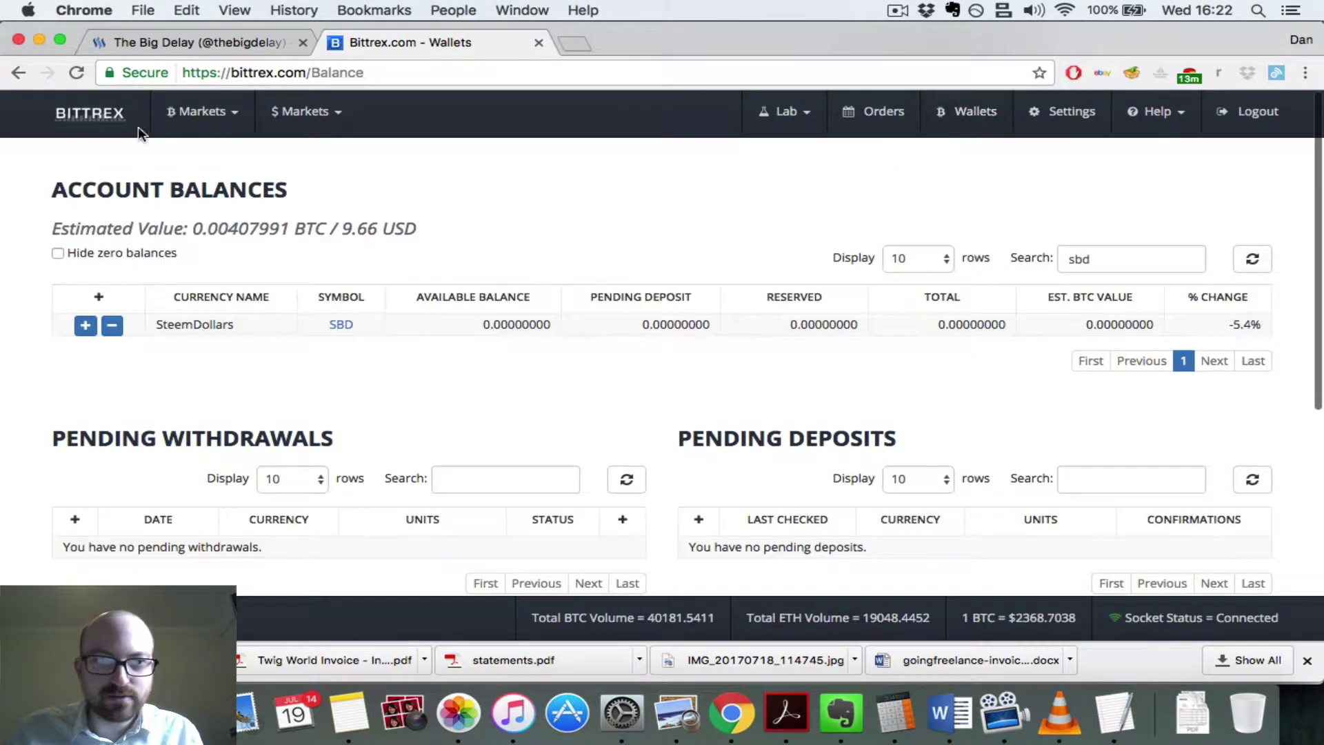
pyautogui.click(76, 72)
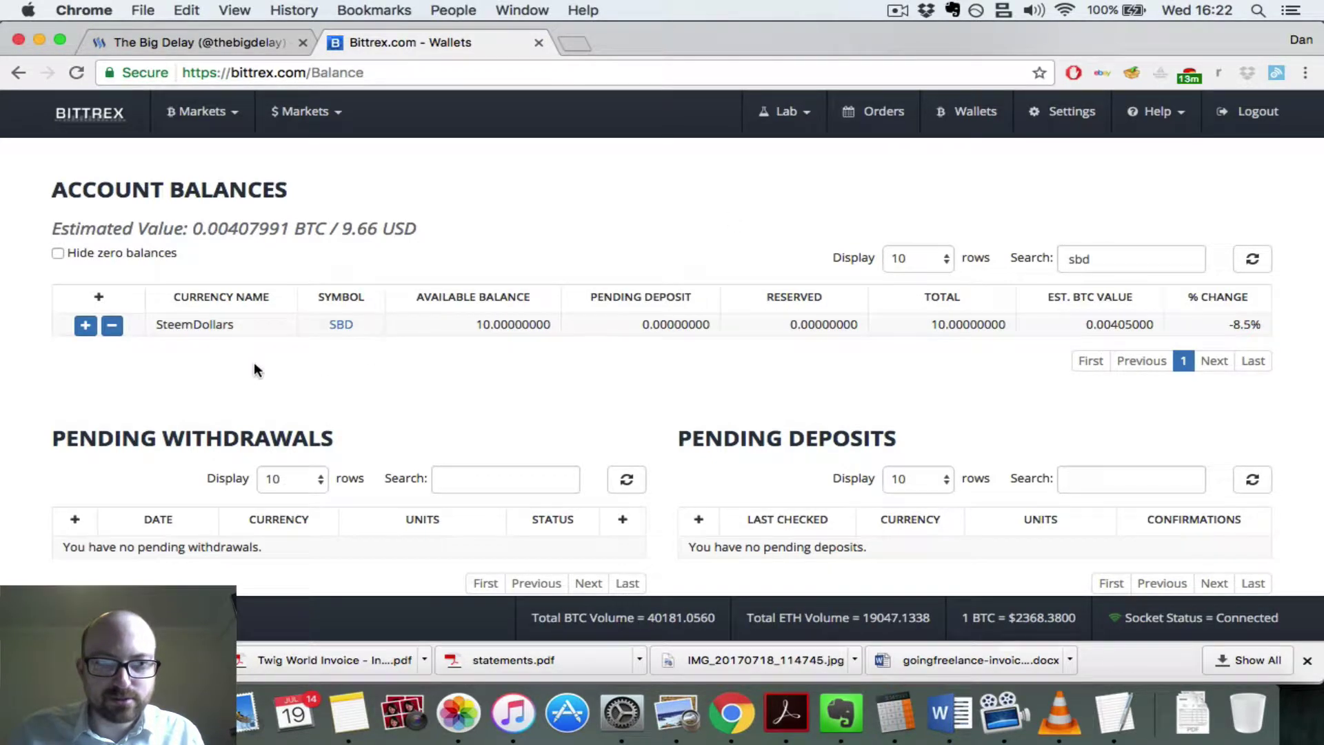
pyautogui.click(478, 329)
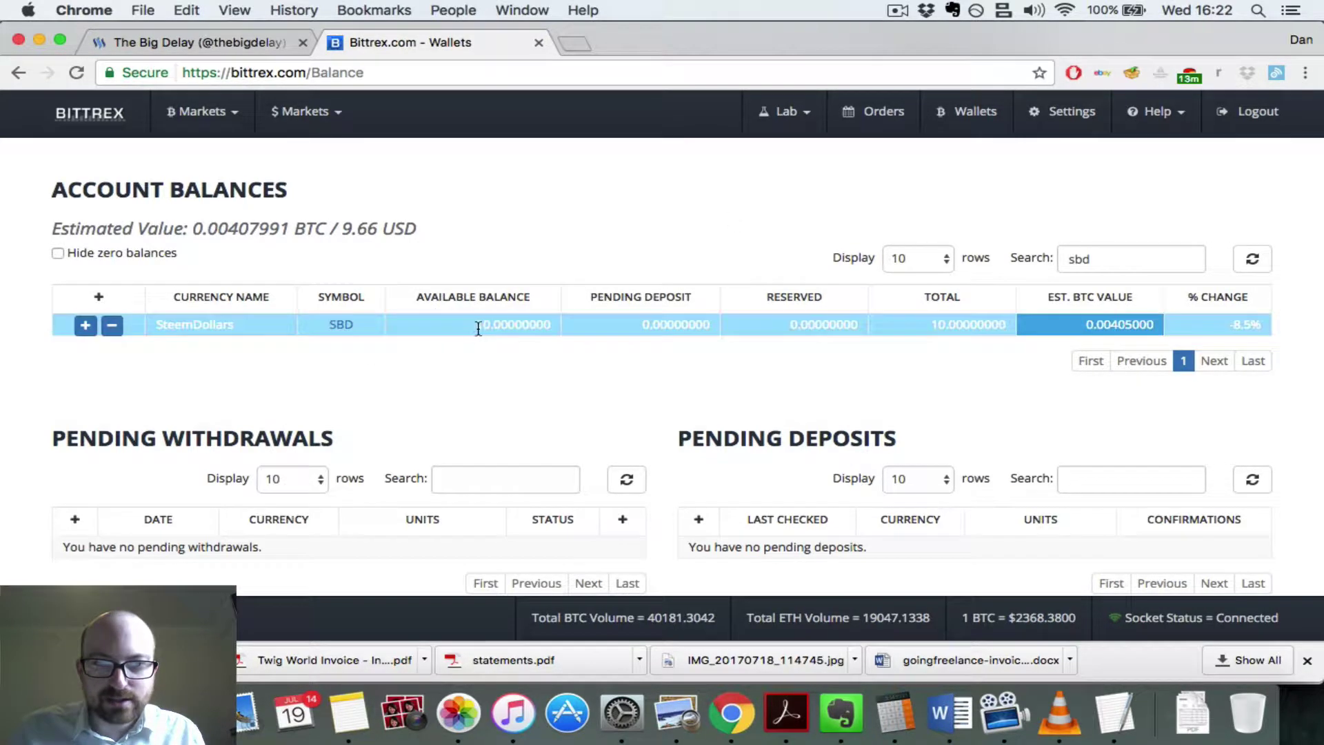
# Step: Open the BTC-SBD market page from the SteemDollars entry in the account balances
pyautogui.click(341, 325)
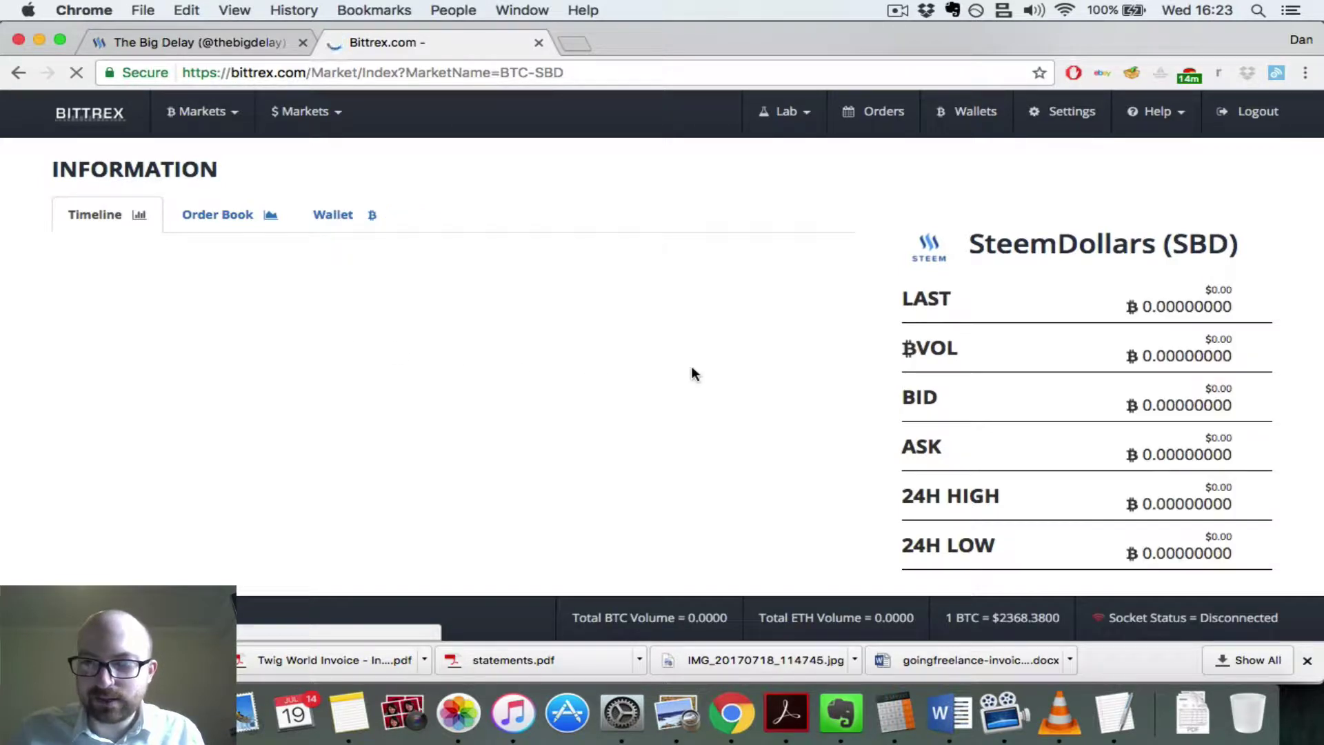
pyautogui.scroll(-1, 691, 367)
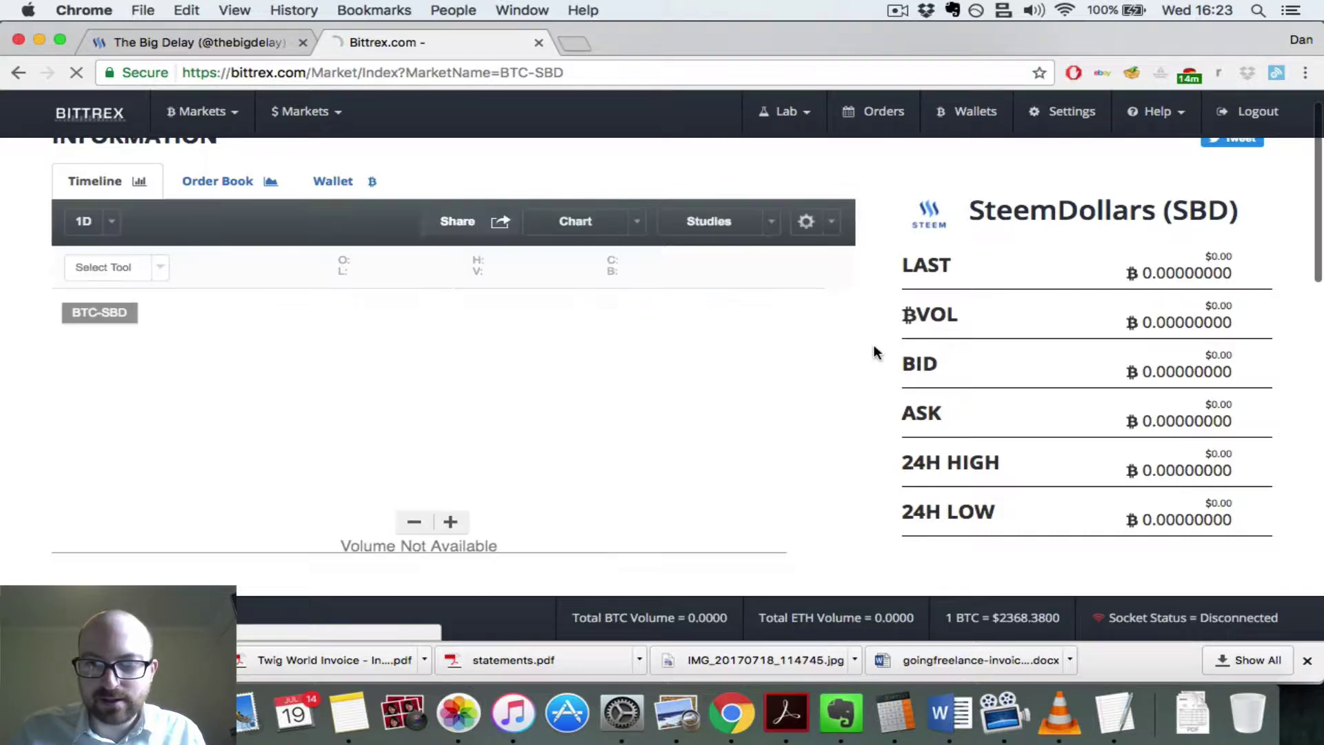
pyautogui.scroll(-4, 912, 335)
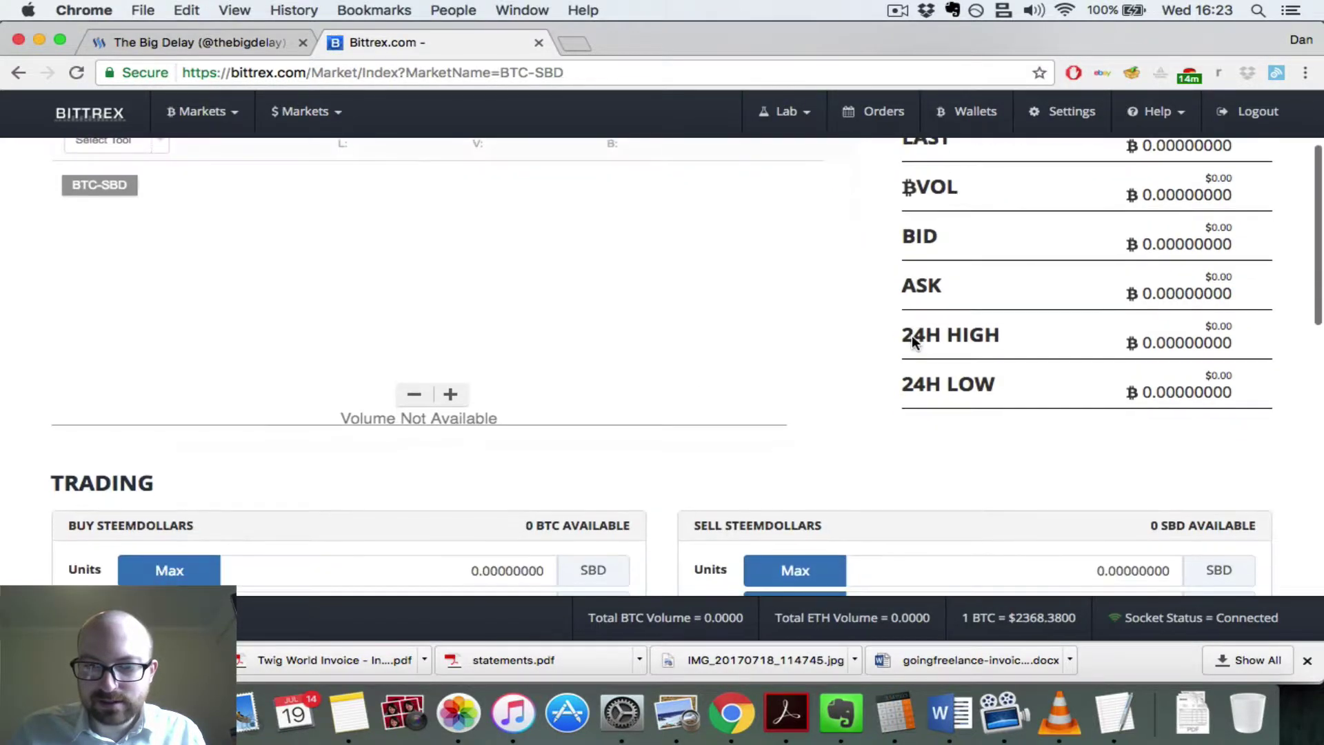
pyautogui.scroll(-3, 912, 336)
pyautogui.scroll(-2, 985, 349)
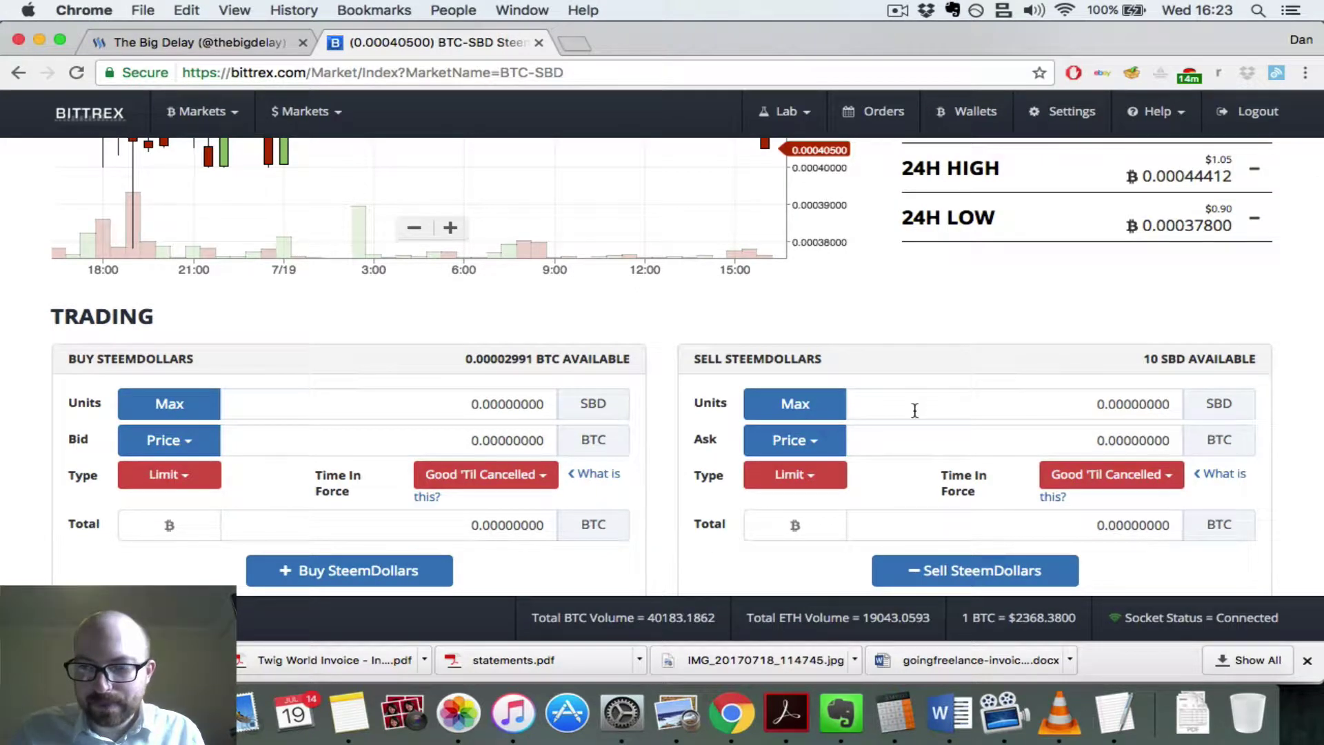
# Step: In the Sell SteemDollars order, enter 10 SBD as the units and fill the price with the current Ask, 0.00041016 BTC
pyautogui.click(1079, 402)
pyautogui.write('10')
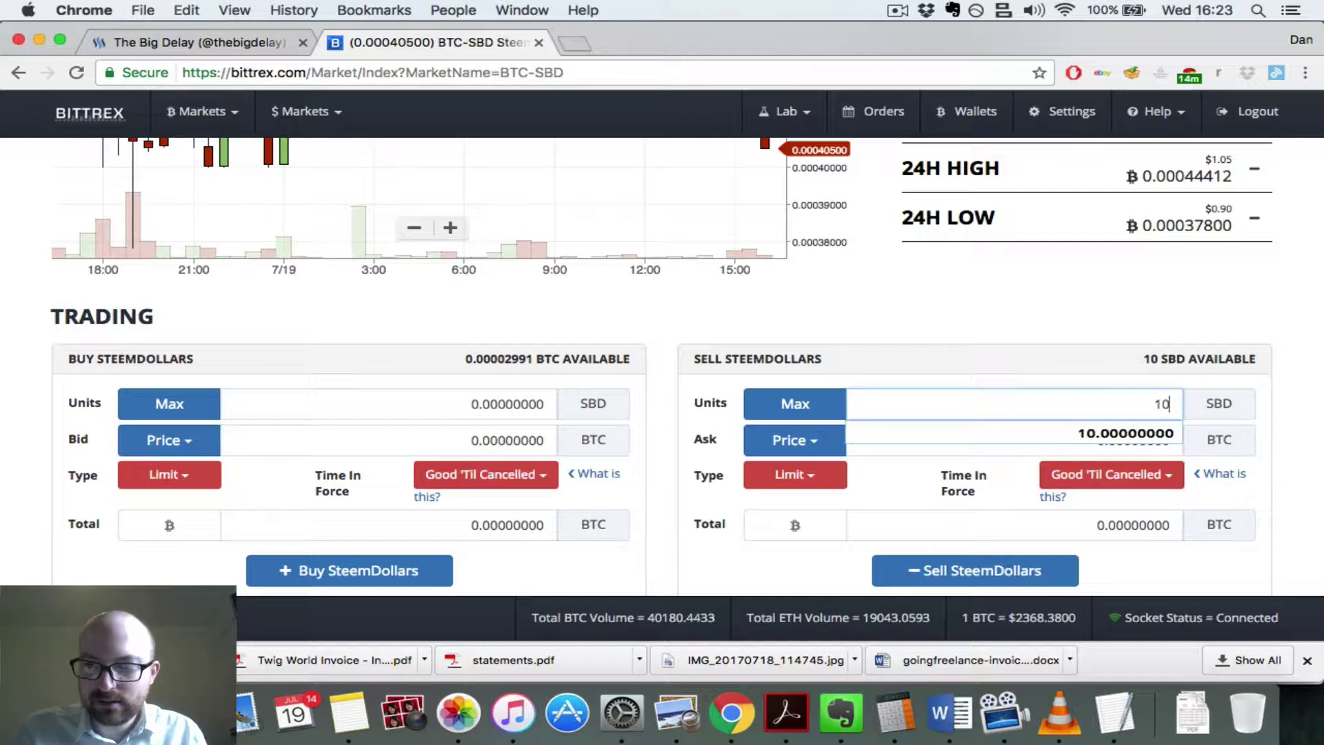
pyautogui.click(1034, 436)
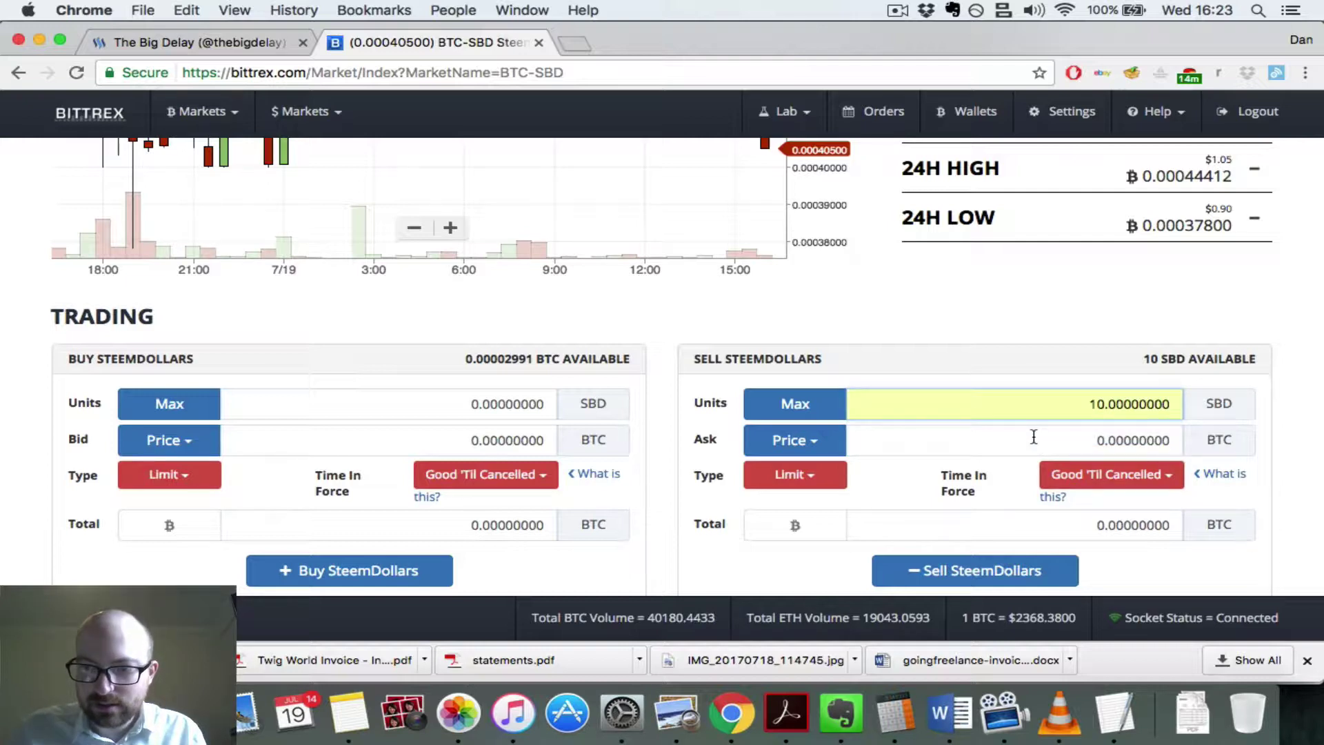
pyautogui.click(1034, 436)
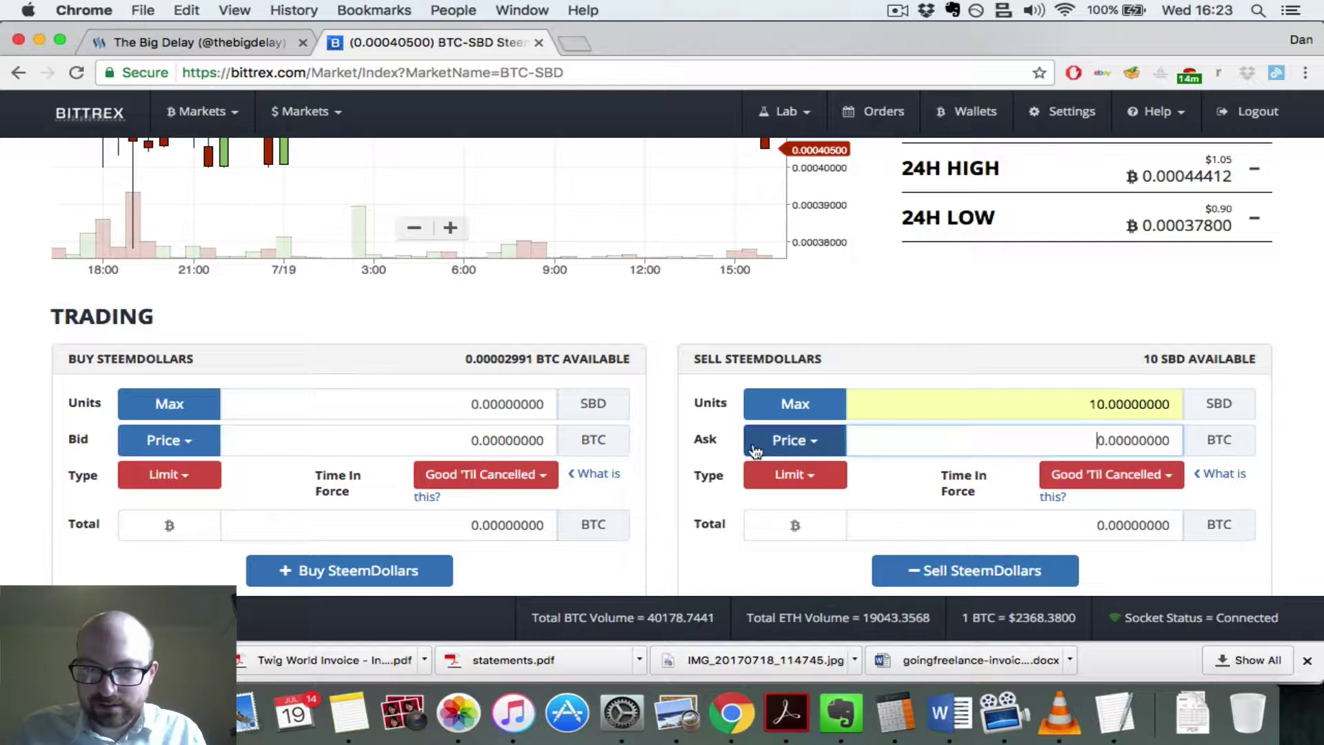
pyautogui.click(814, 445)
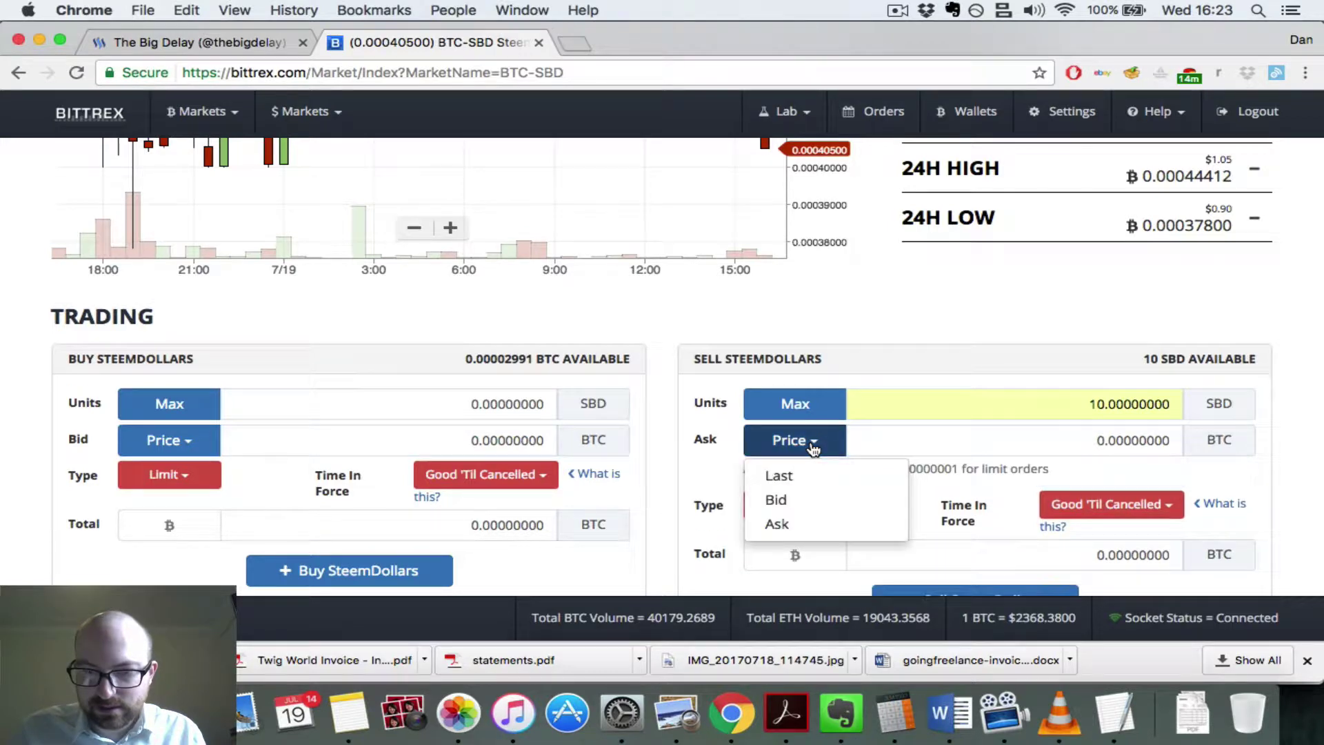
pyautogui.click(777, 525)
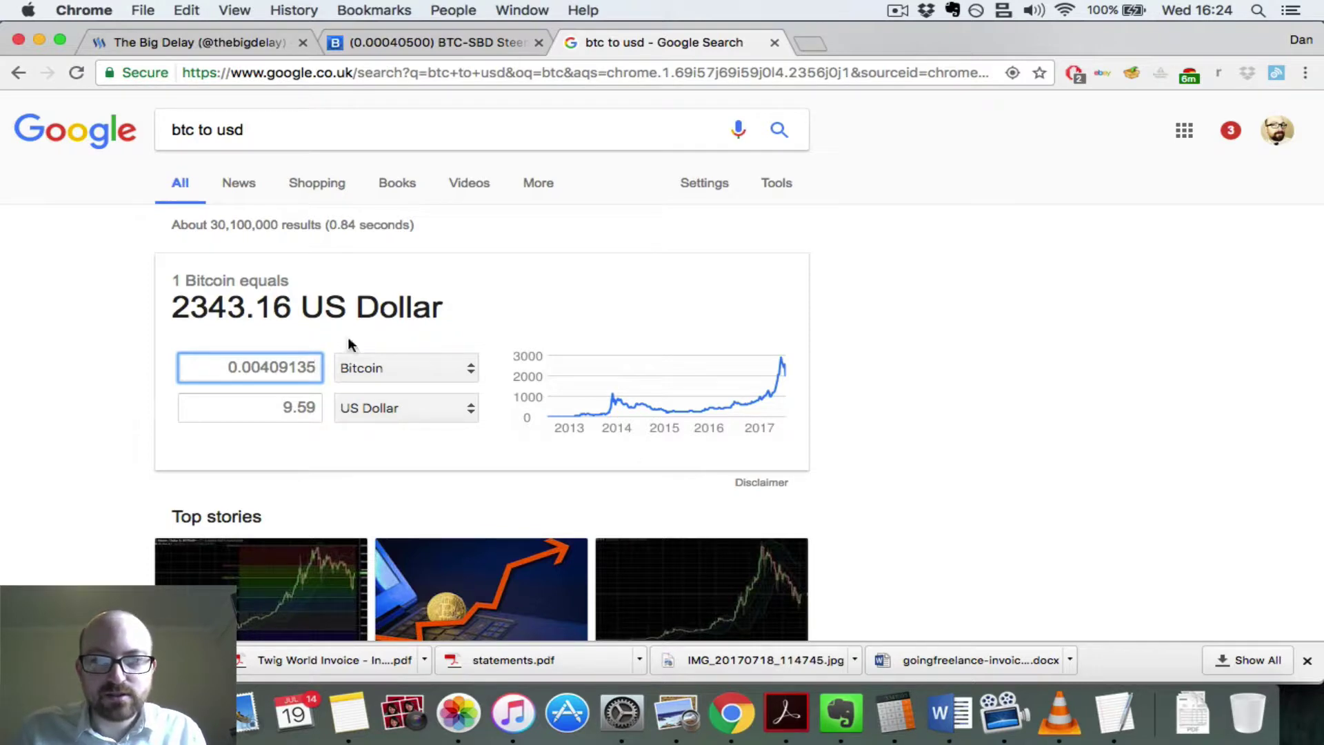
# Step: Return to the Bittrex sell order and change its price to the Last rate, 0.00040500 BTC
pyautogui.click(390, 42)
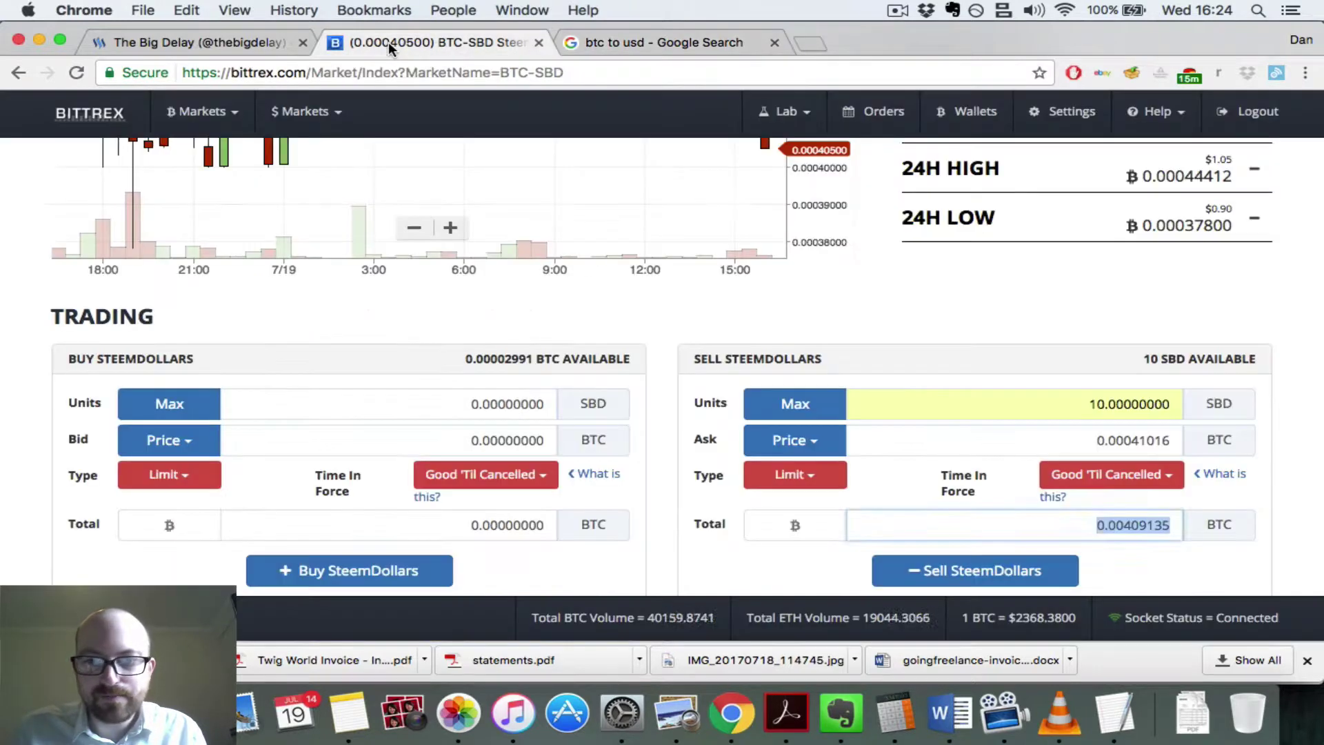
pyautogui.click(821, 442)
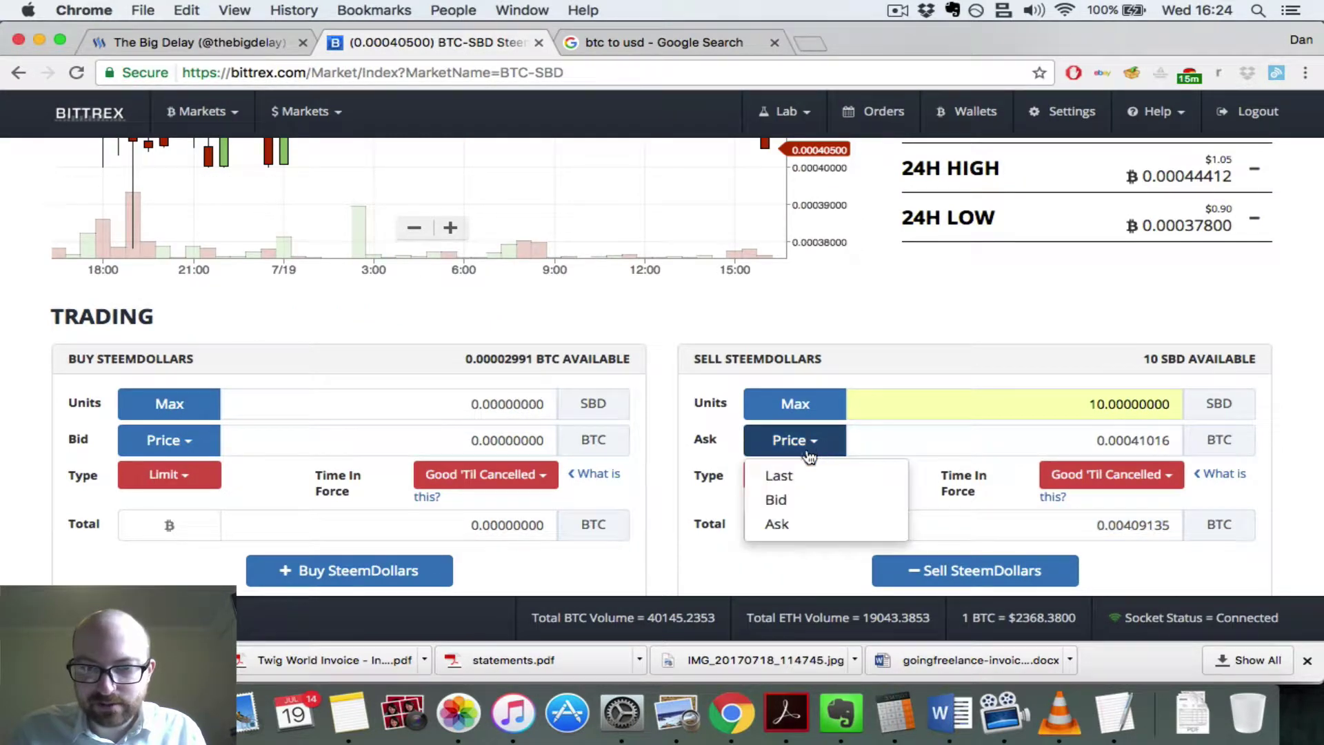
pyautogui.click(779, 476)
# Step: Copy the sell order's 0.00040500 BTC price into Google's Bitcoin converter to check its US Dollar value
pyautogui.doubleClick(1115, 439)
pyautogui.press('cmd+c')
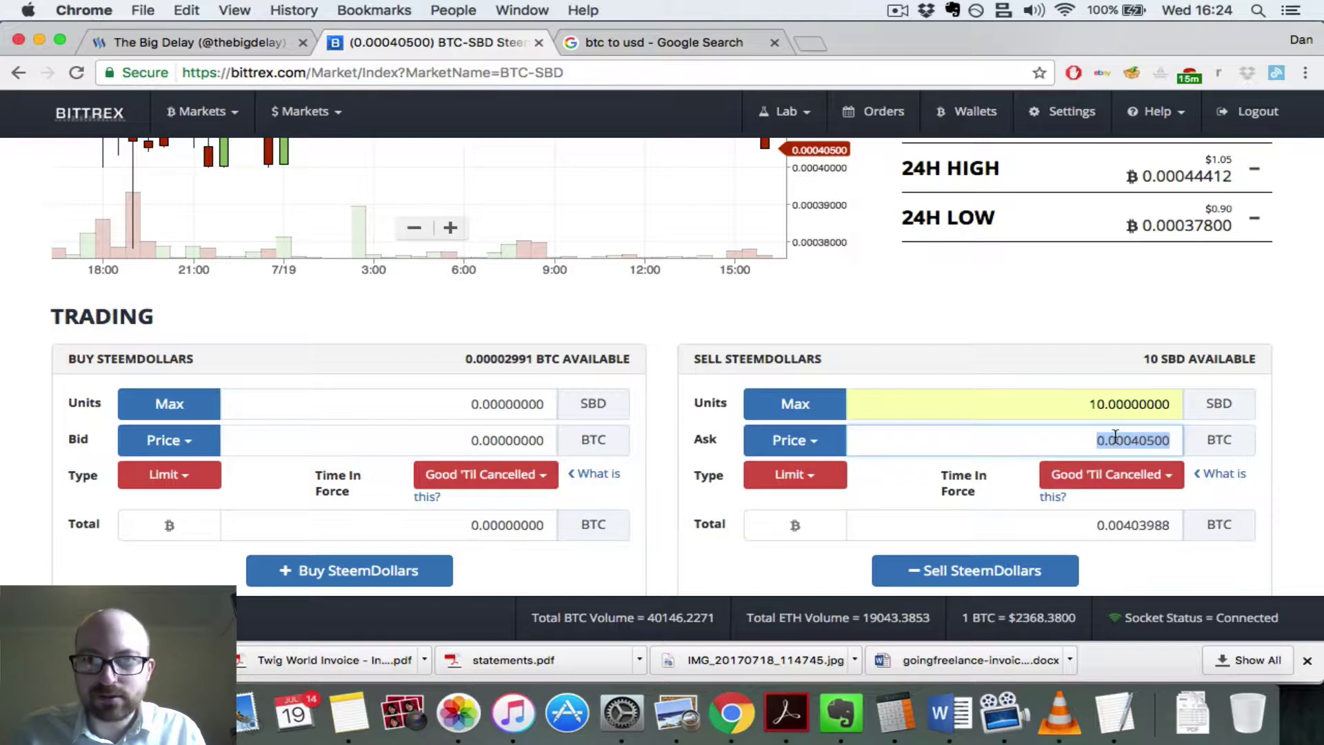
pyautogui.click(644, 32)
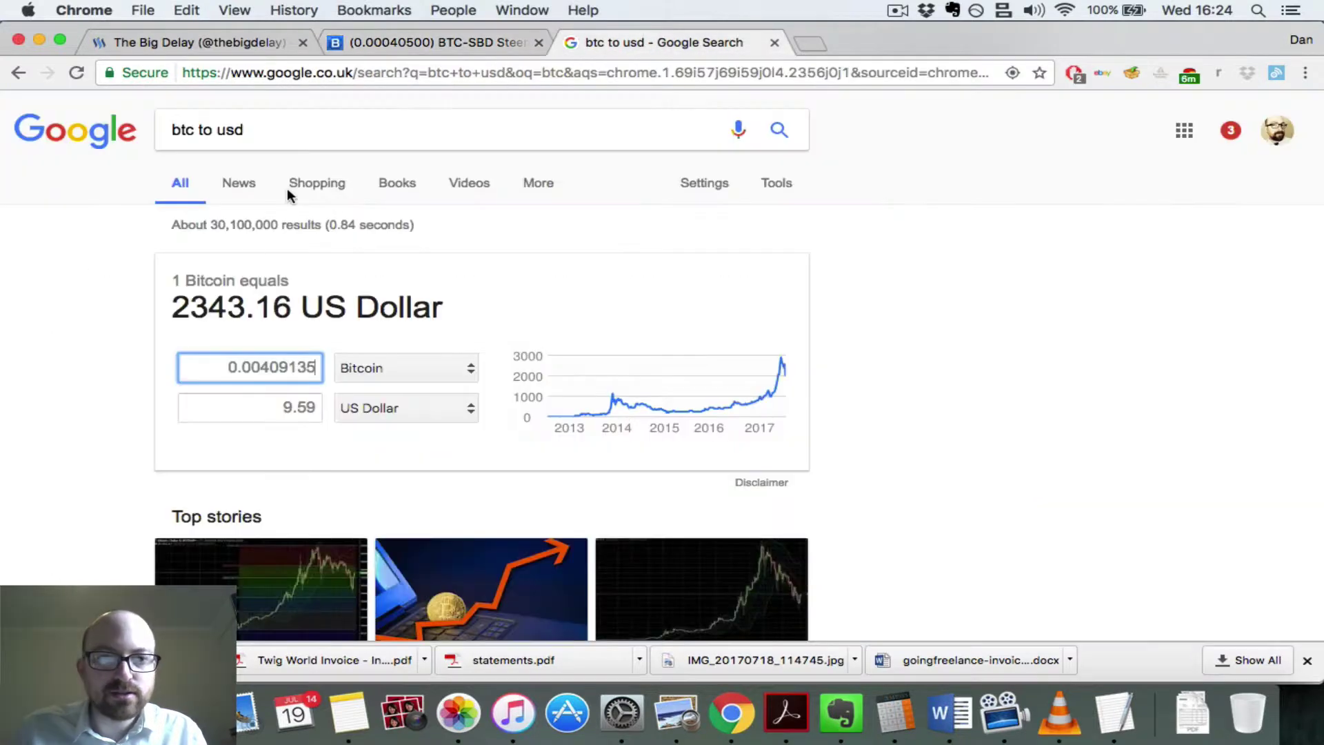
pyautogui.doubleClick(254, 376)
pyautogui.press('cmd+v')
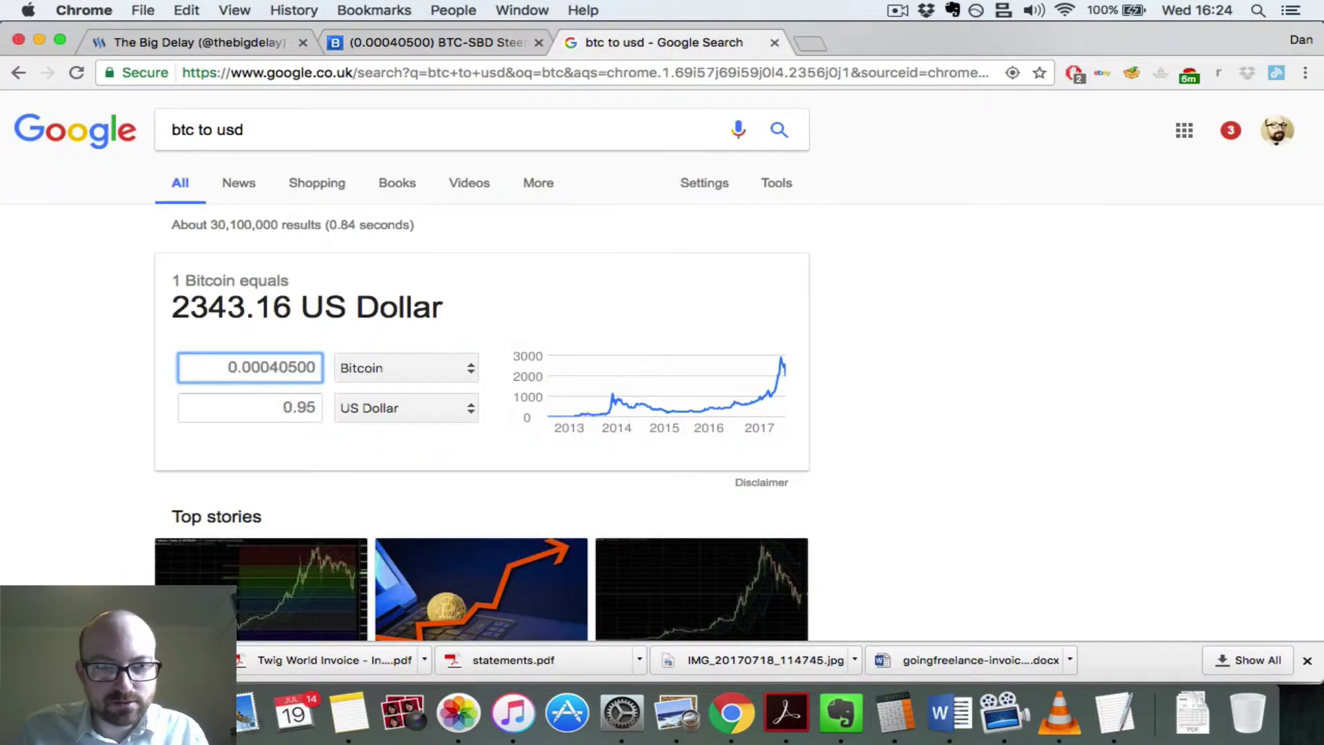
pyautogui.click(243, 400)
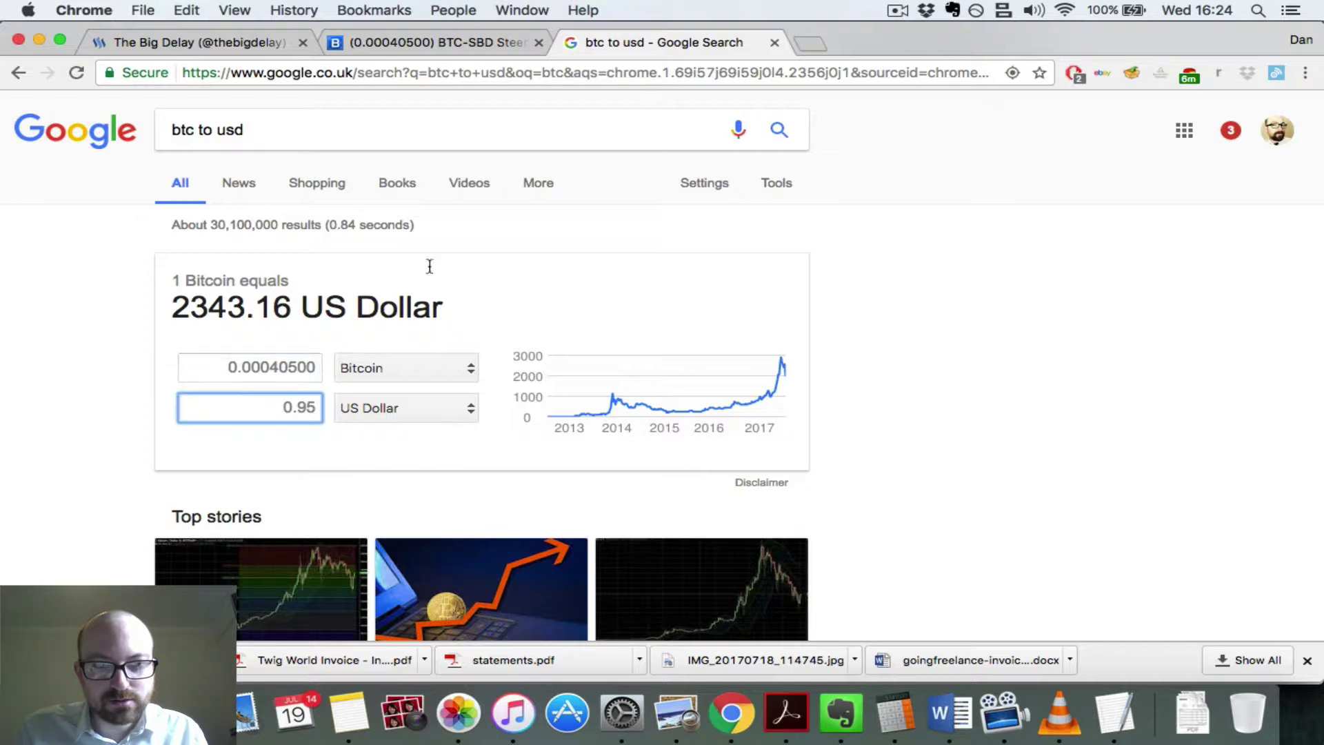
# Step: Go back to the Bittrex sell order and set its price to the Ask rate, 0.00041016 BTC
pyautogui.click(408, 40)
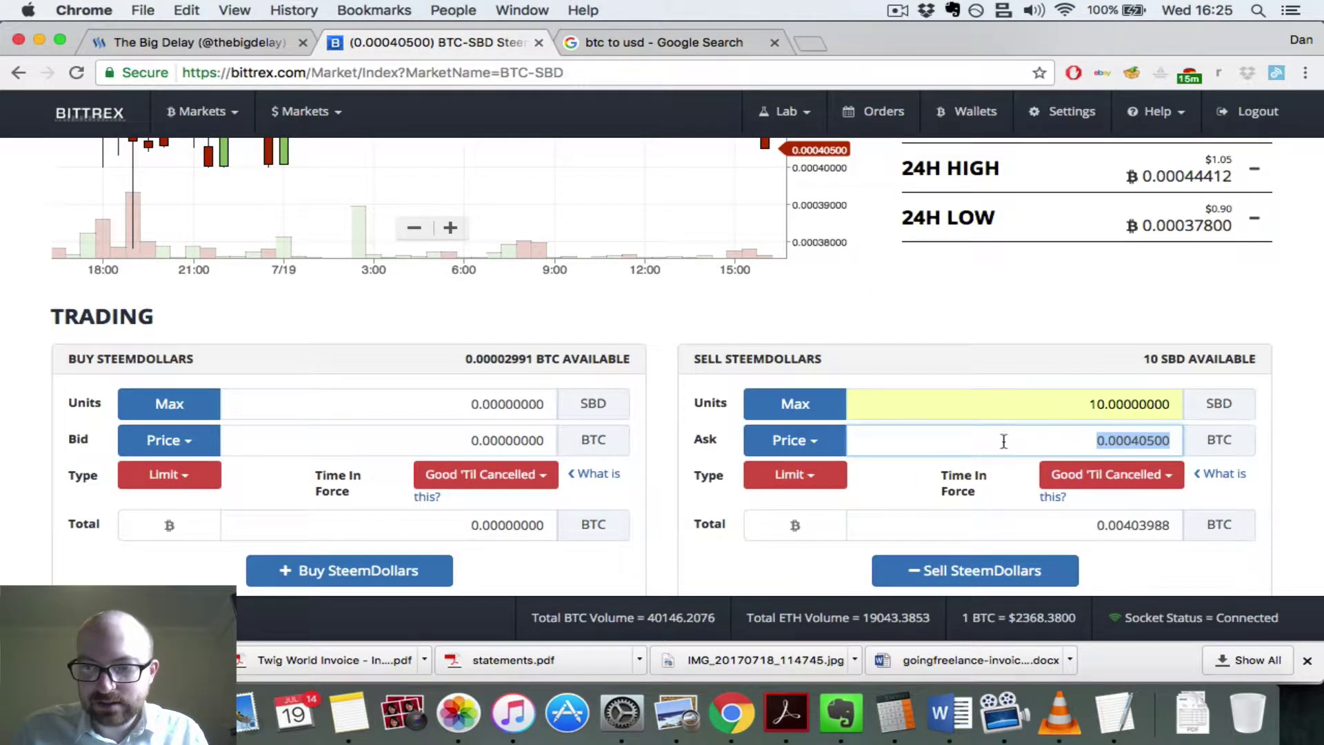
pyautogui.click(764, 442)
pyautogui.click(782, 524)
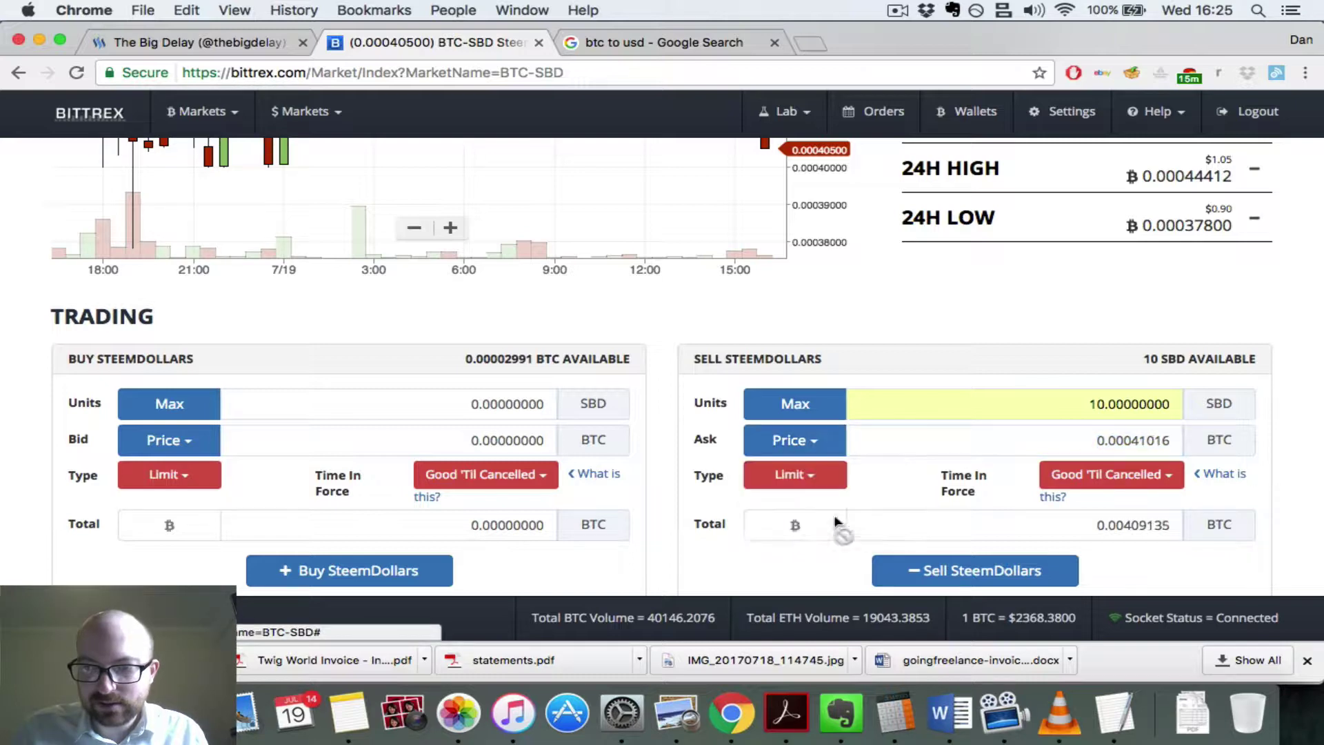
# Step: Copy the sell order's 0.00041016 BTC price into Google's Bitcoin converter to check its US Dollar value
pyautogui.doubleClick(1144, 442)
pyautogui.press('super+c')
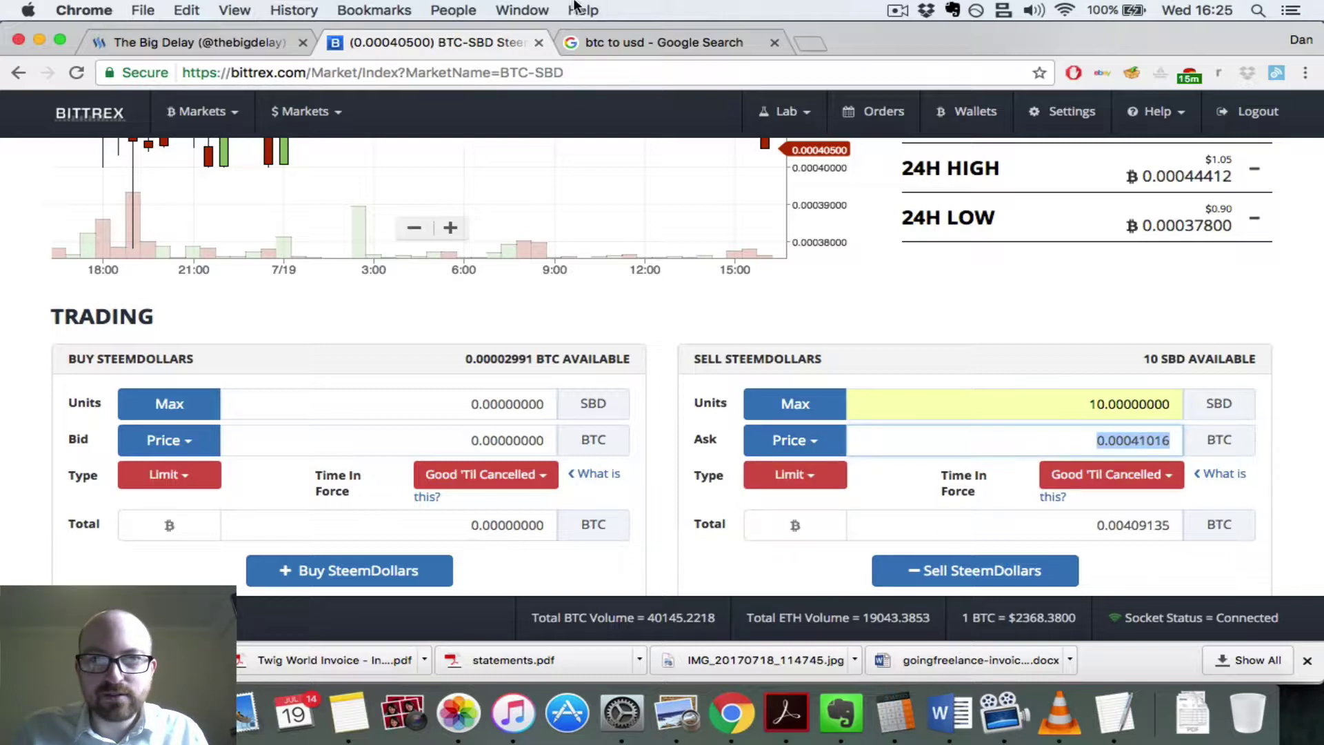
pyautogui.click(606, 40)
pyautogui.doubleClick(249, 367)
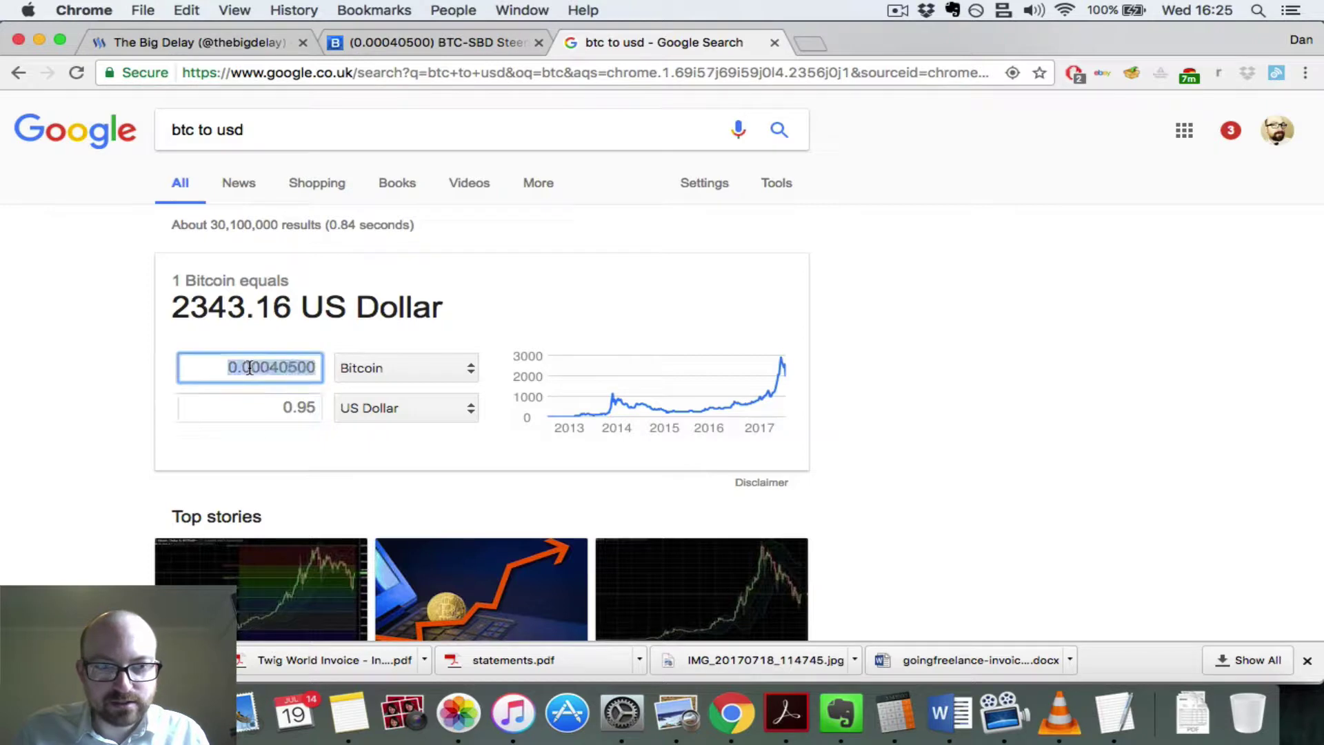
pyautogui.press('super+v')
pyautogui.click(235, 411)
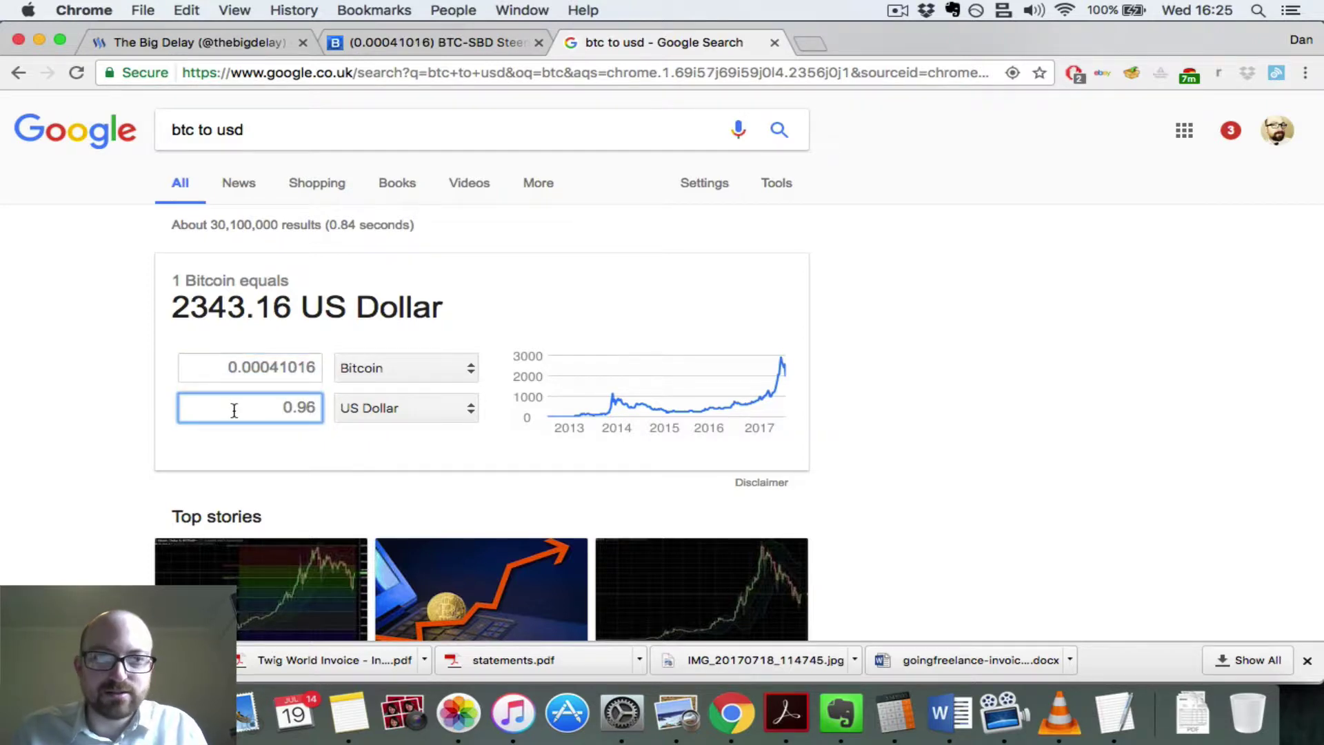
# Step: Return to the Bittrex sell order, review its units and price, and submit it for 10 SBD at 0.00041016 BTC
pyautogui.click(429, 40)
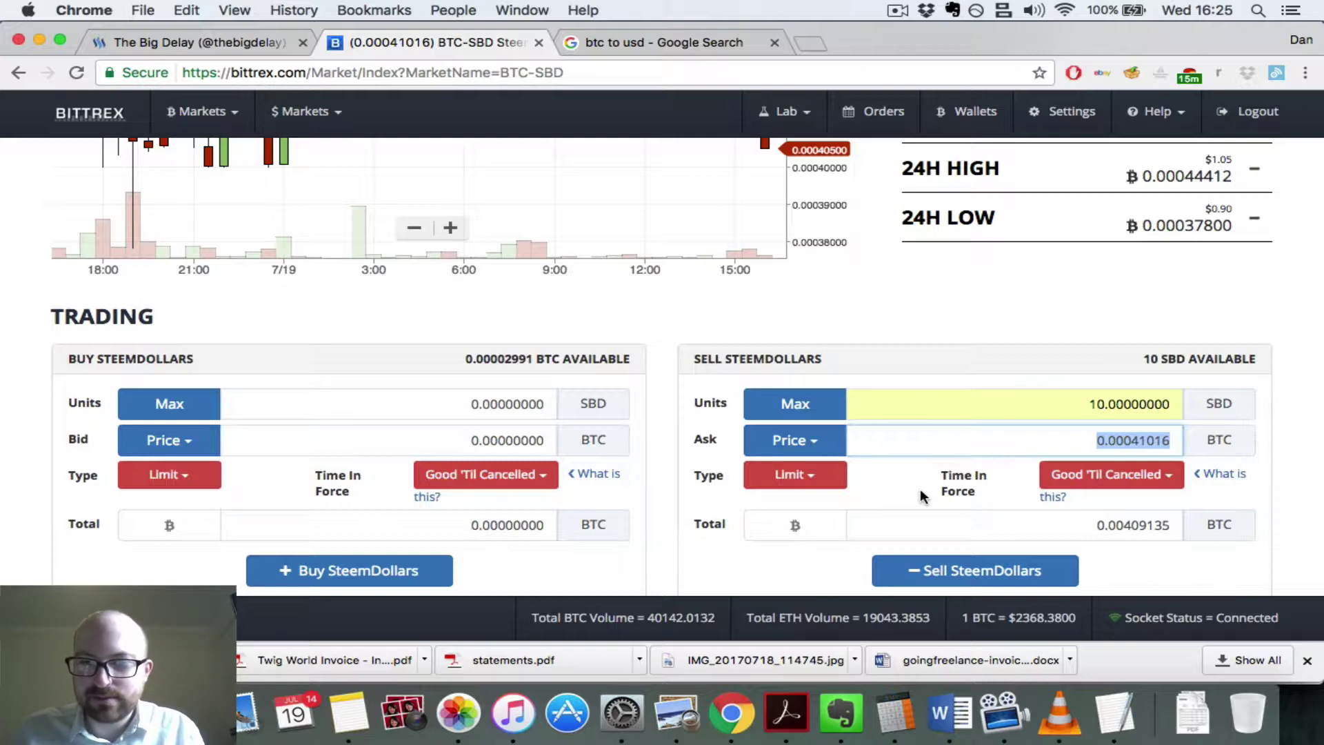
pyautogui.scroll(-2, 1317, 428)
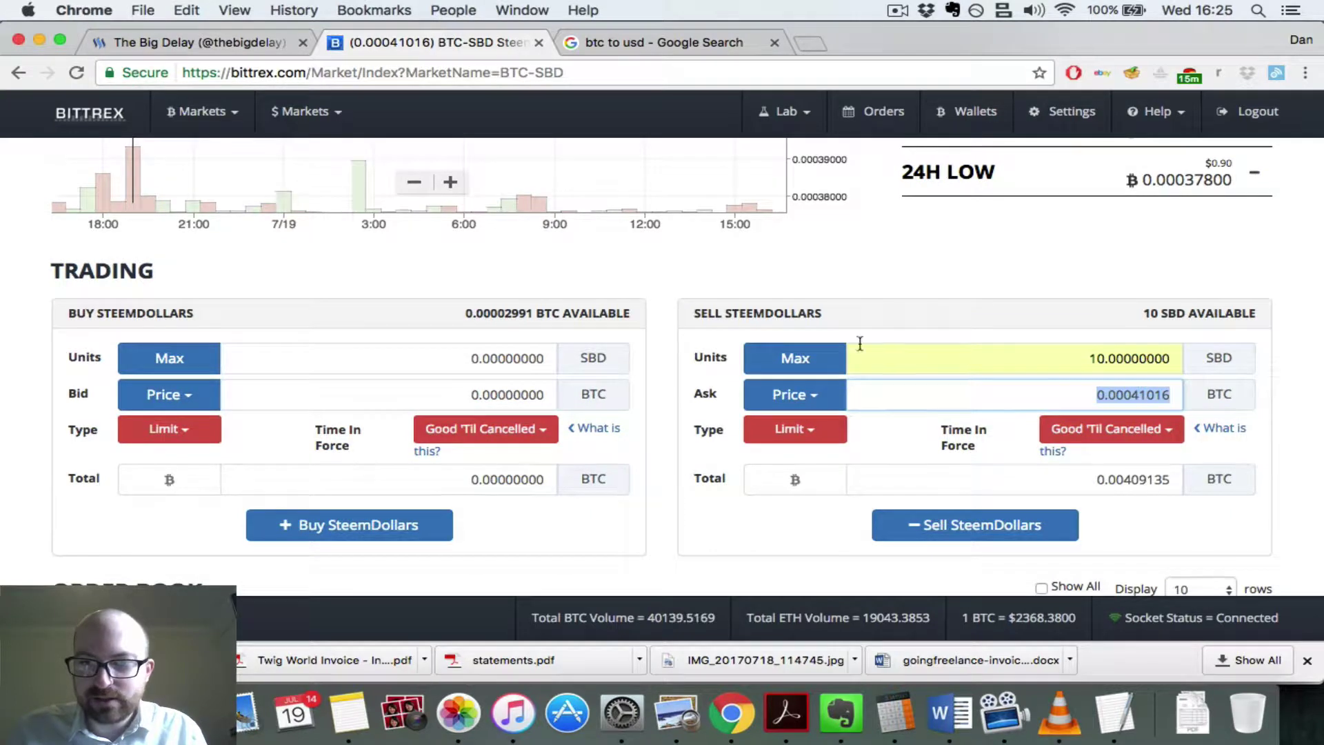
pyautogui.click(1089, 358)
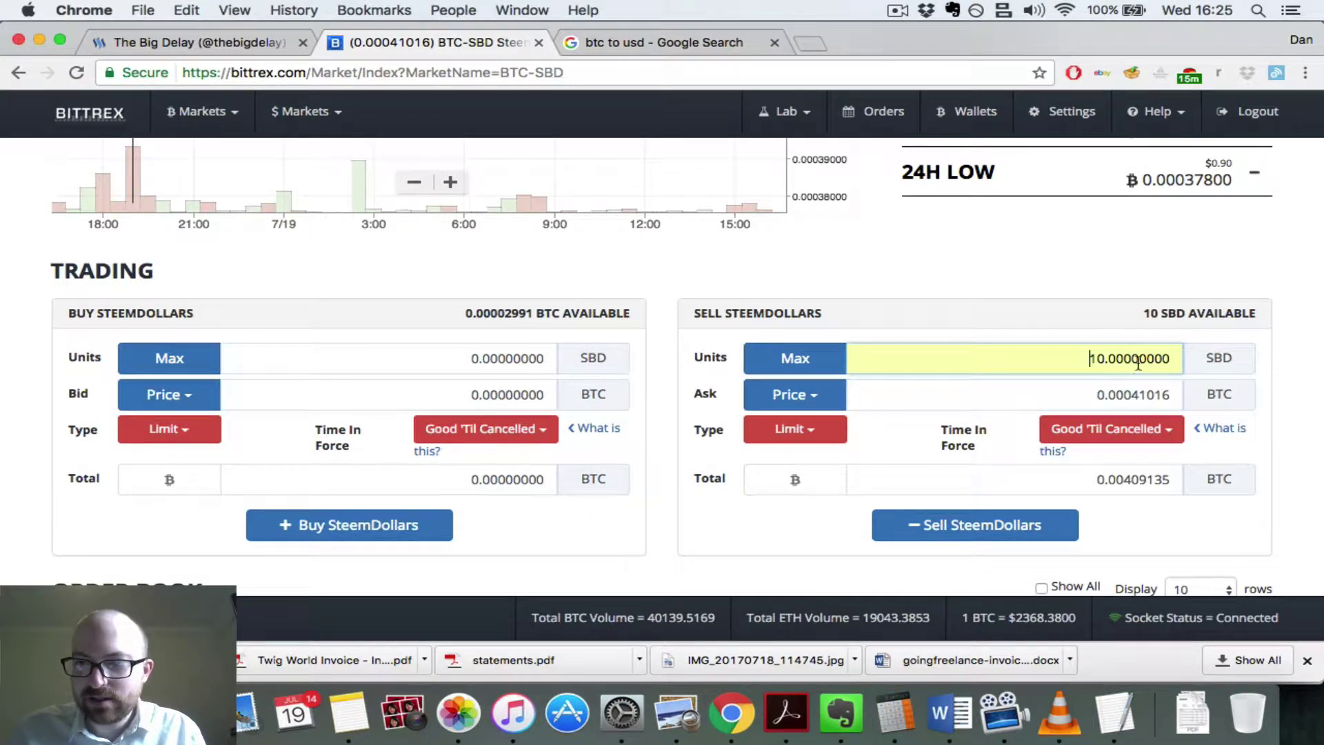
pyautogui.click(820, 398)
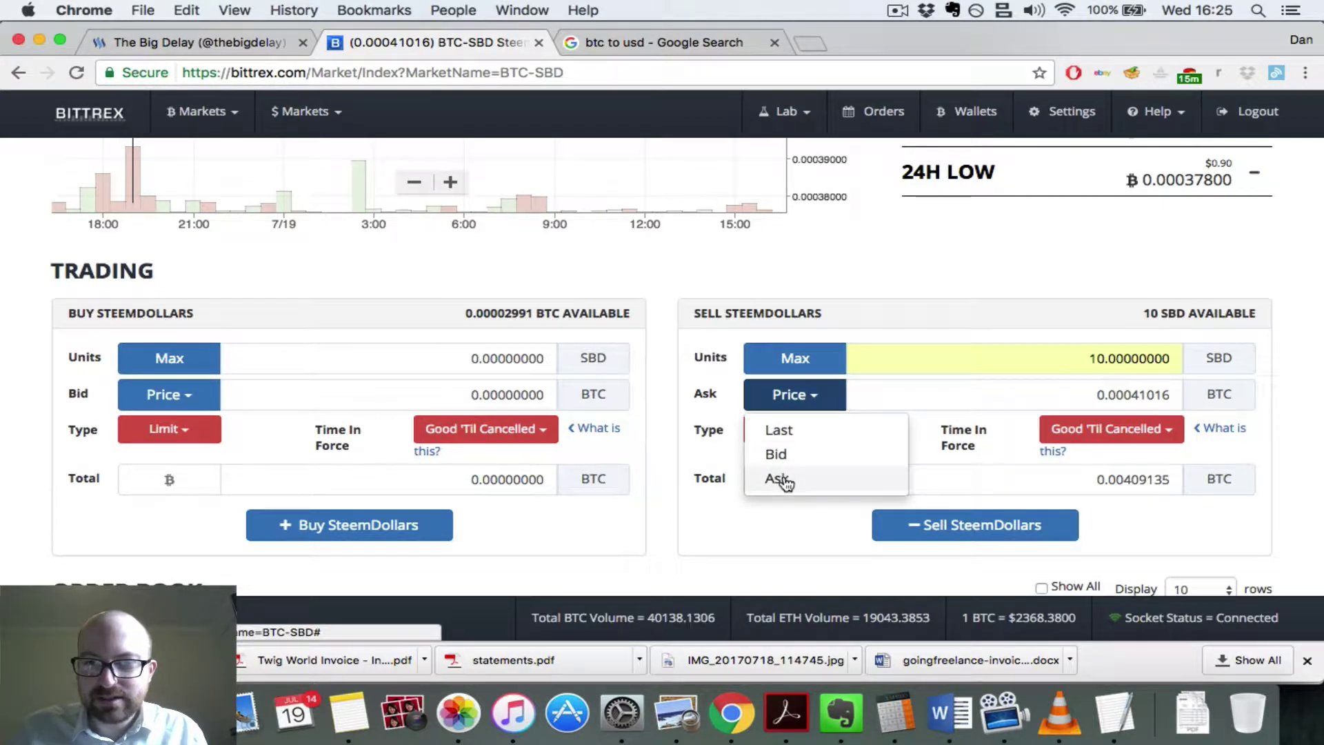
pyautogui.click(1273, 382)
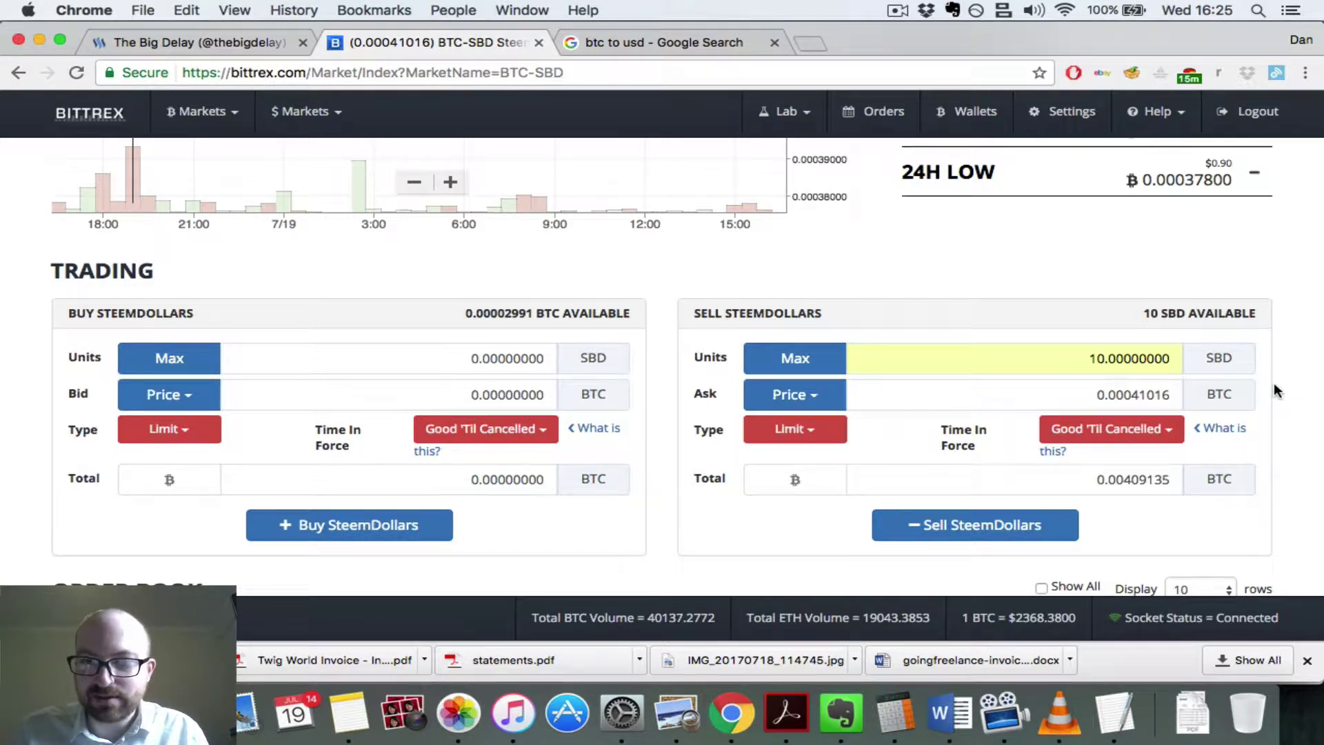
pyautogui.scroll(-2, 1295, 382)
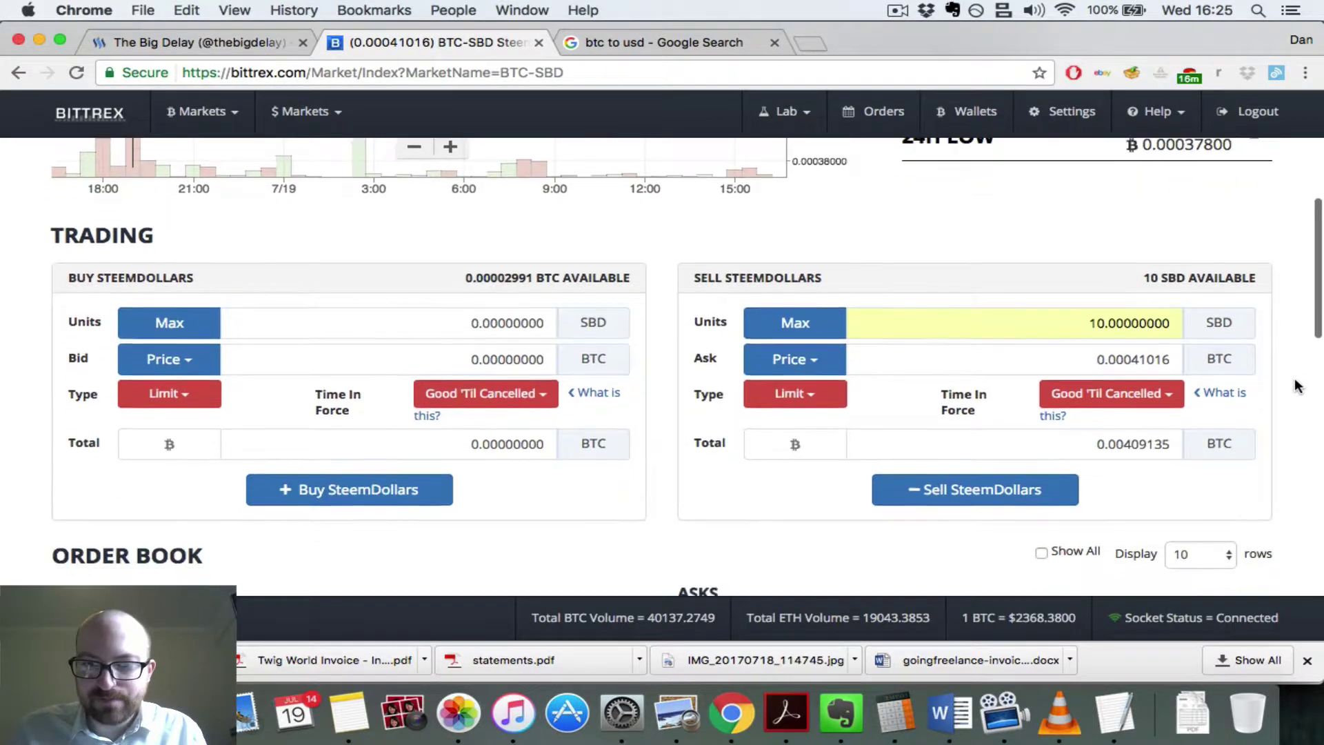
pyautogui.scroll(-2, 1295, 383)
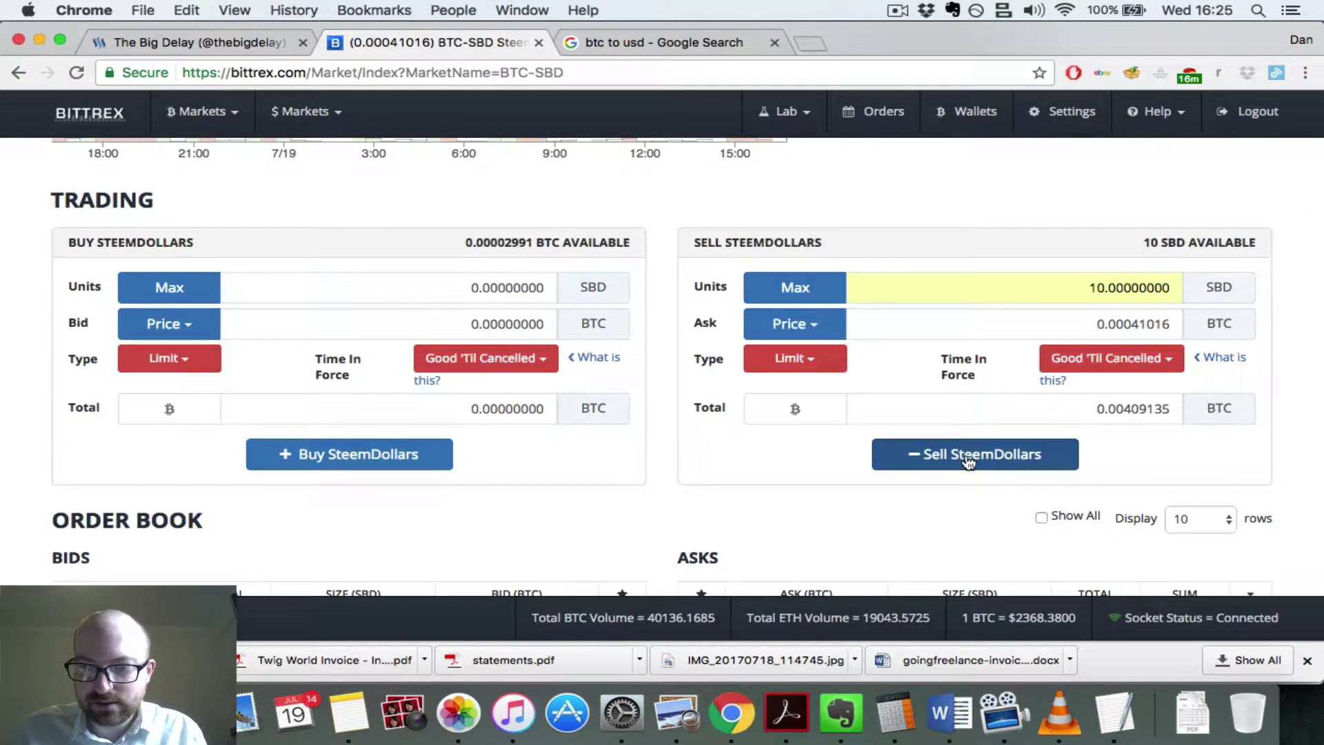
pyautogui.click(968, 461)
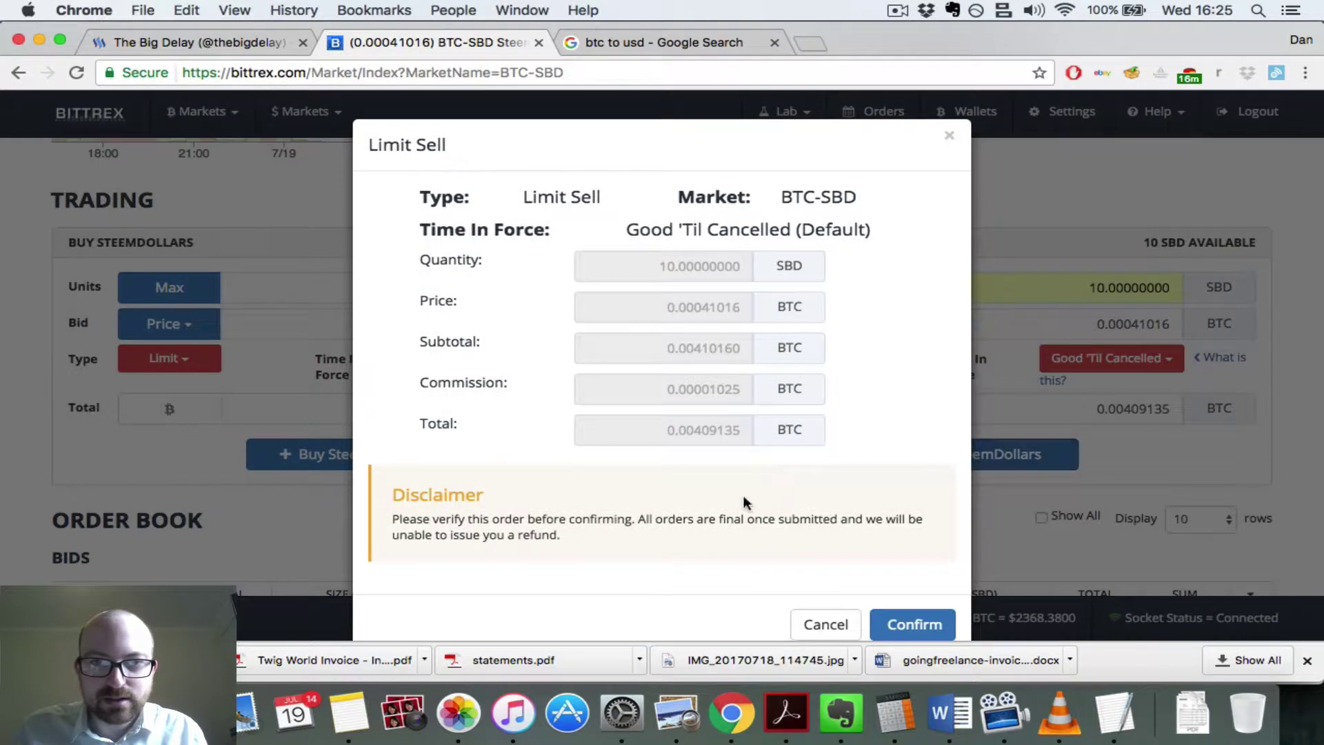
# Step: Copy the Limit Sell total of 0.00409135 BTC into Google's Bitcoin converter to check its US Dollar value
pyautogui.scroll(-2, 690, 522)
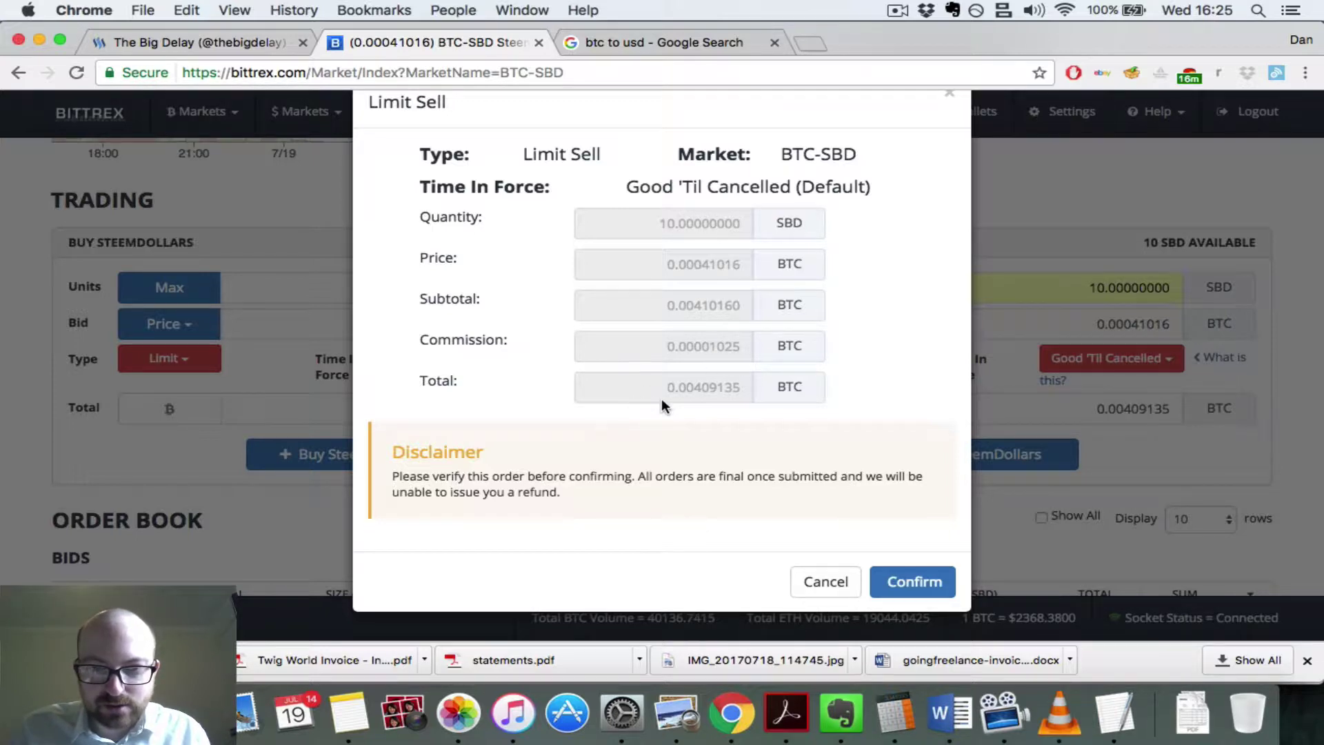
pyautogui.doubleClick(707, 385)
pyautogui.press('super+c')
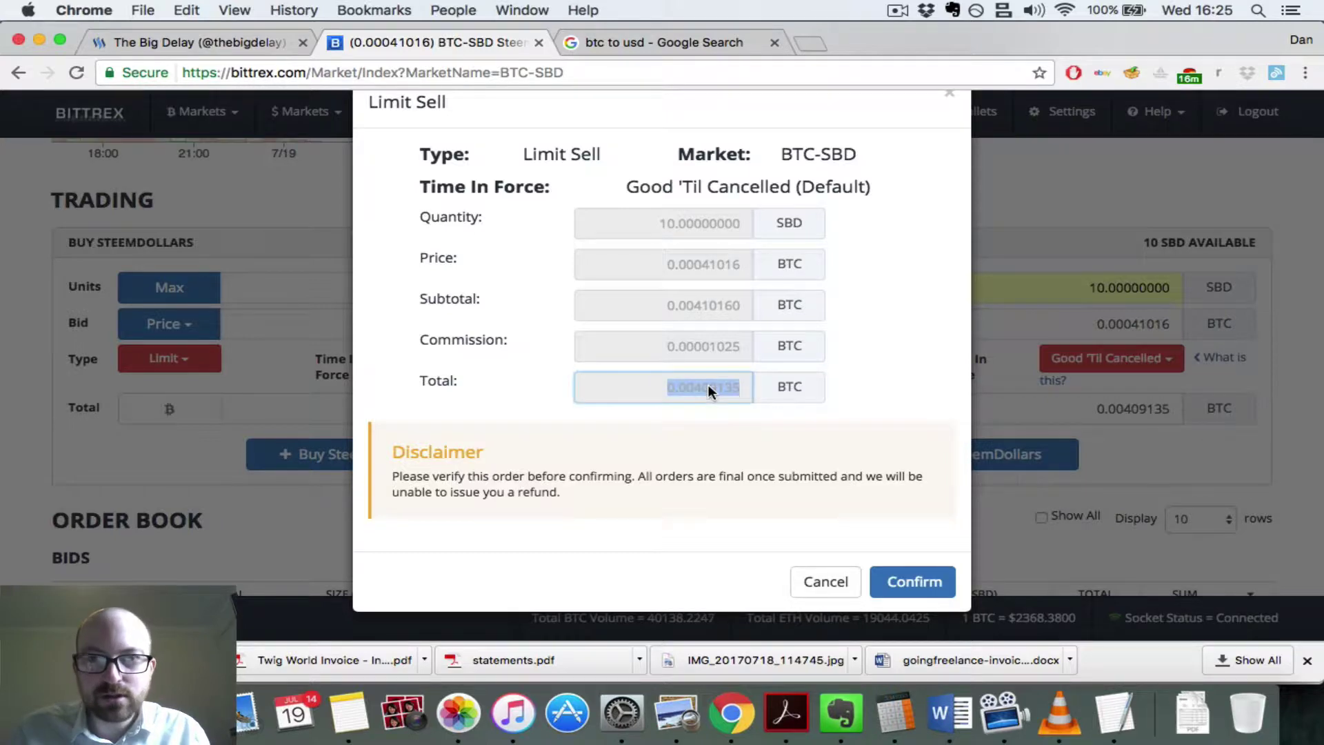
pyautogui.click(613, 43)
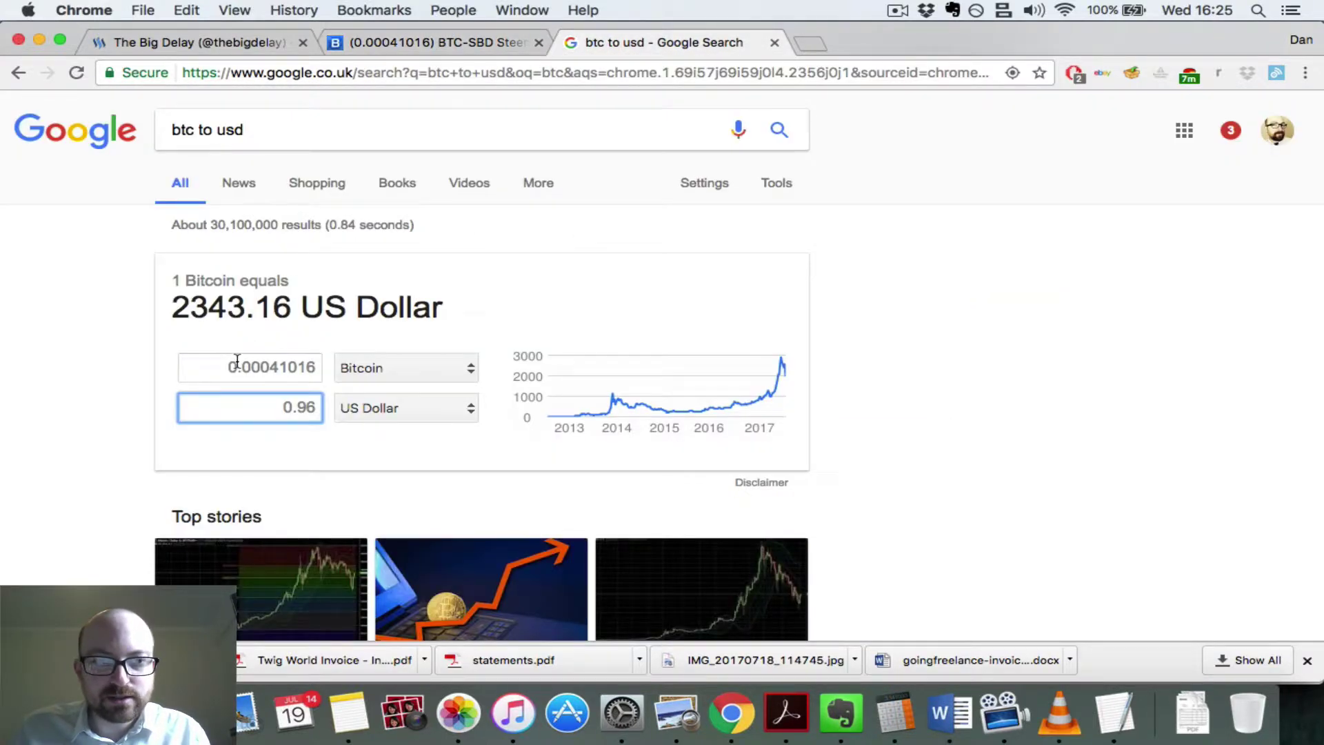
pyautogui.doubleClick(236, 361)
pyautogui.press('super+v')
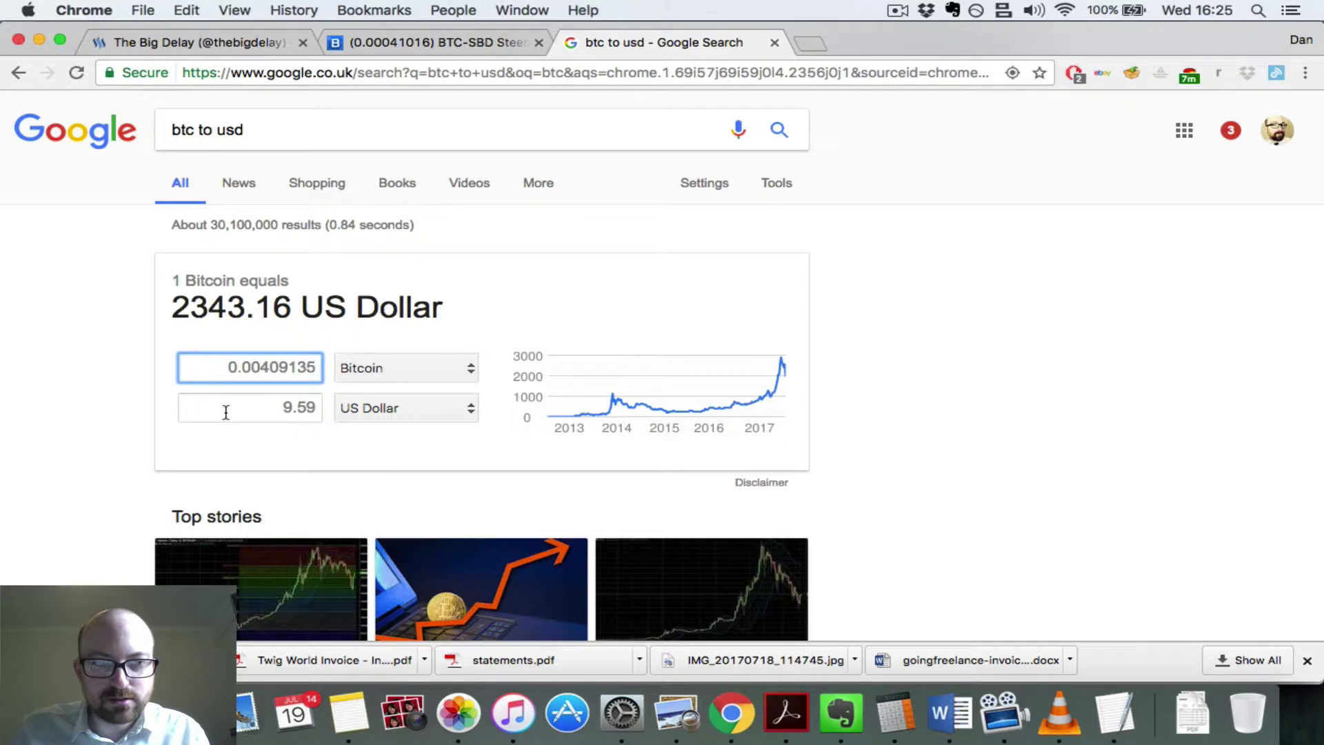
pyautogui.click(225, 411)
# Step: Go back to Bittrex, review the Limit Sell summary and confirm the order
pyautogui.click(420, 45)
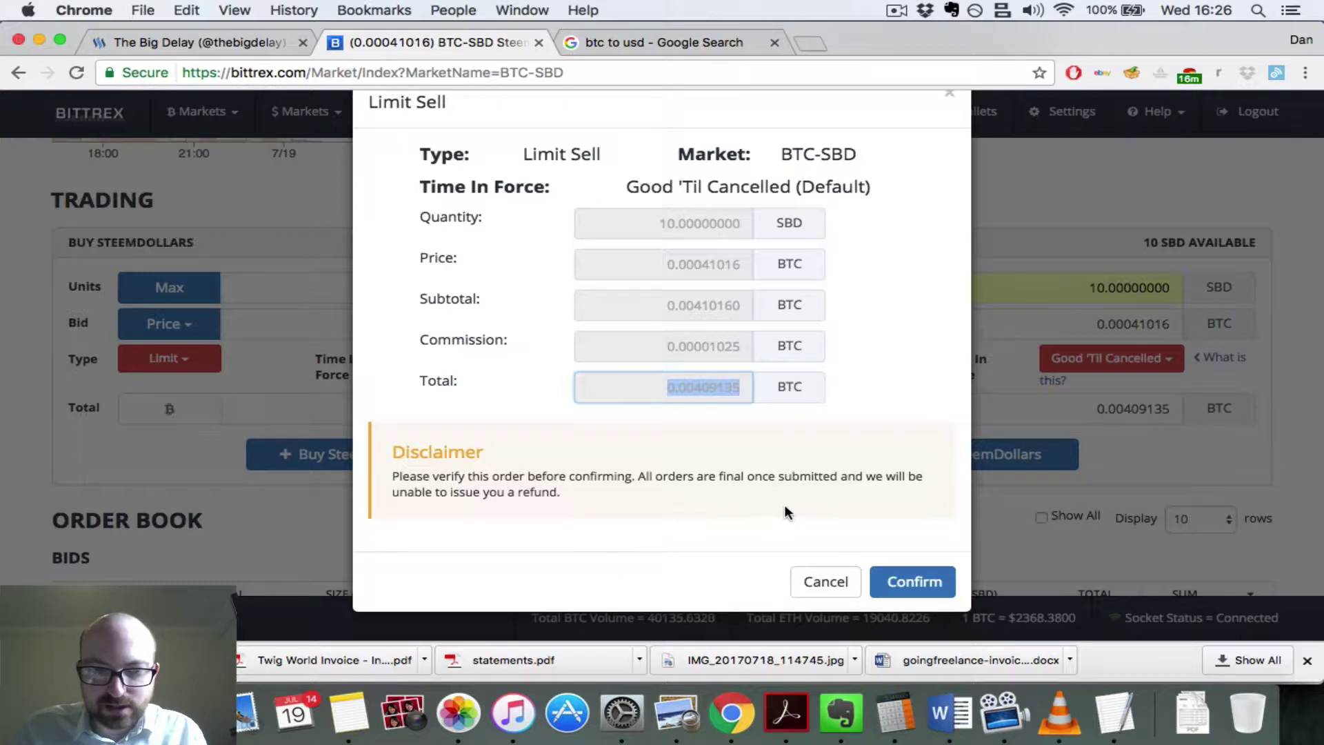
pyautogui.scroll(2, 911, 423)
pyautogui.scroll(-2, 912, 423)
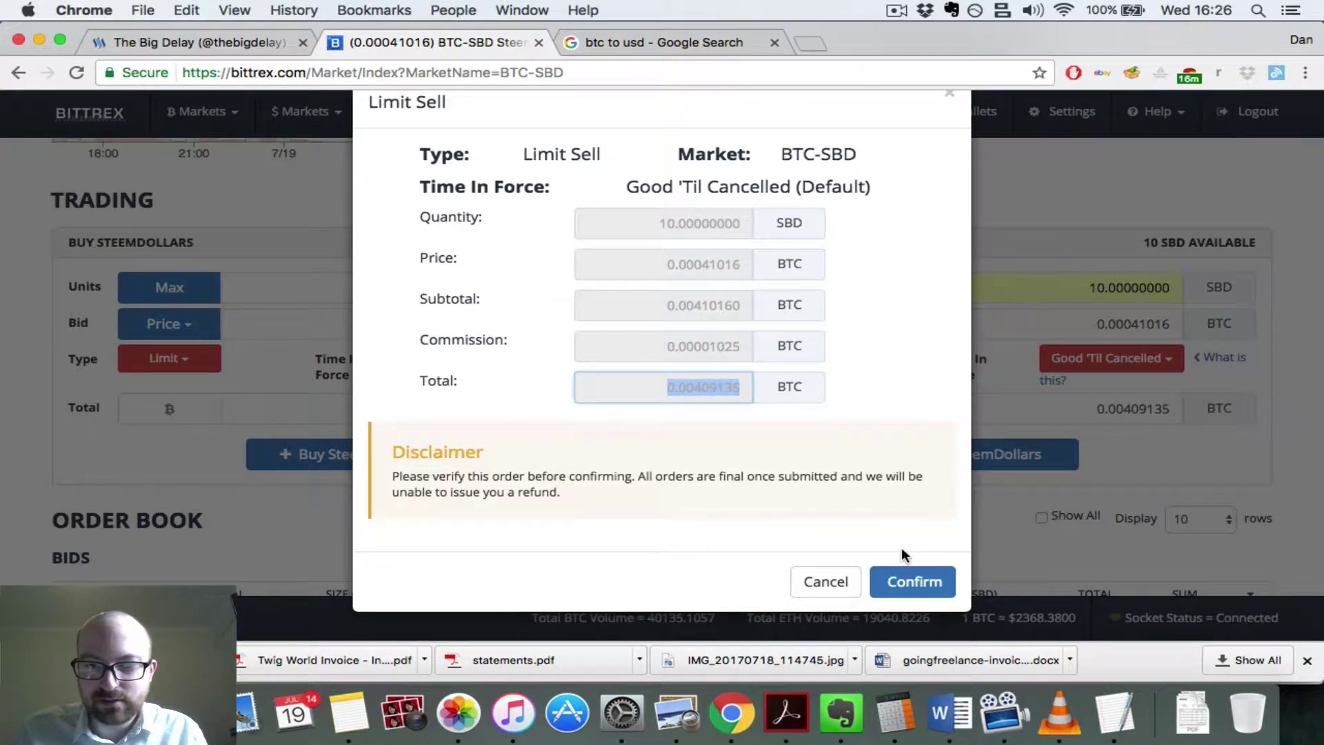
pyautogui.click(906, 583)
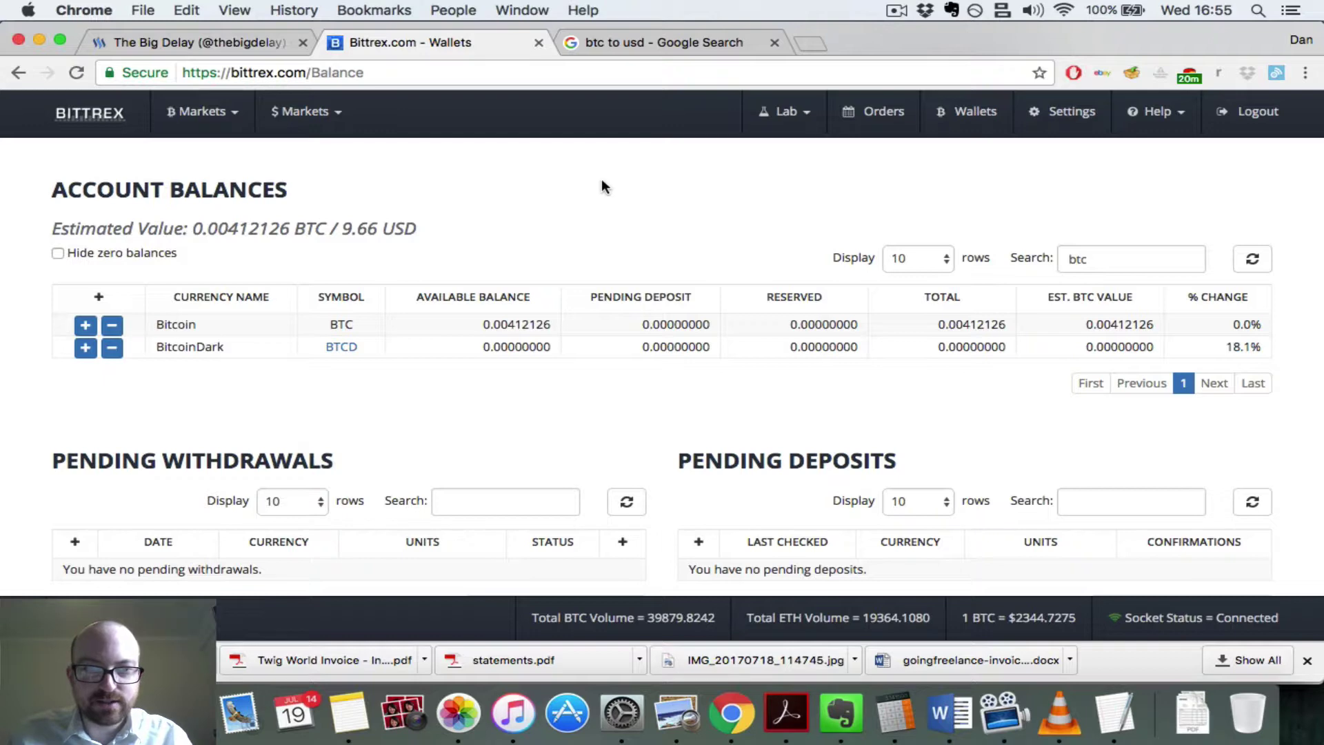
# Step: Copy the available Bitcoin balance, 0.00412126 BTC, from the Bittrex wallet into Google's converter to check its US Dollar value
pyautogui.doubleClick(517, 325)
pyautogui.press('super+c')
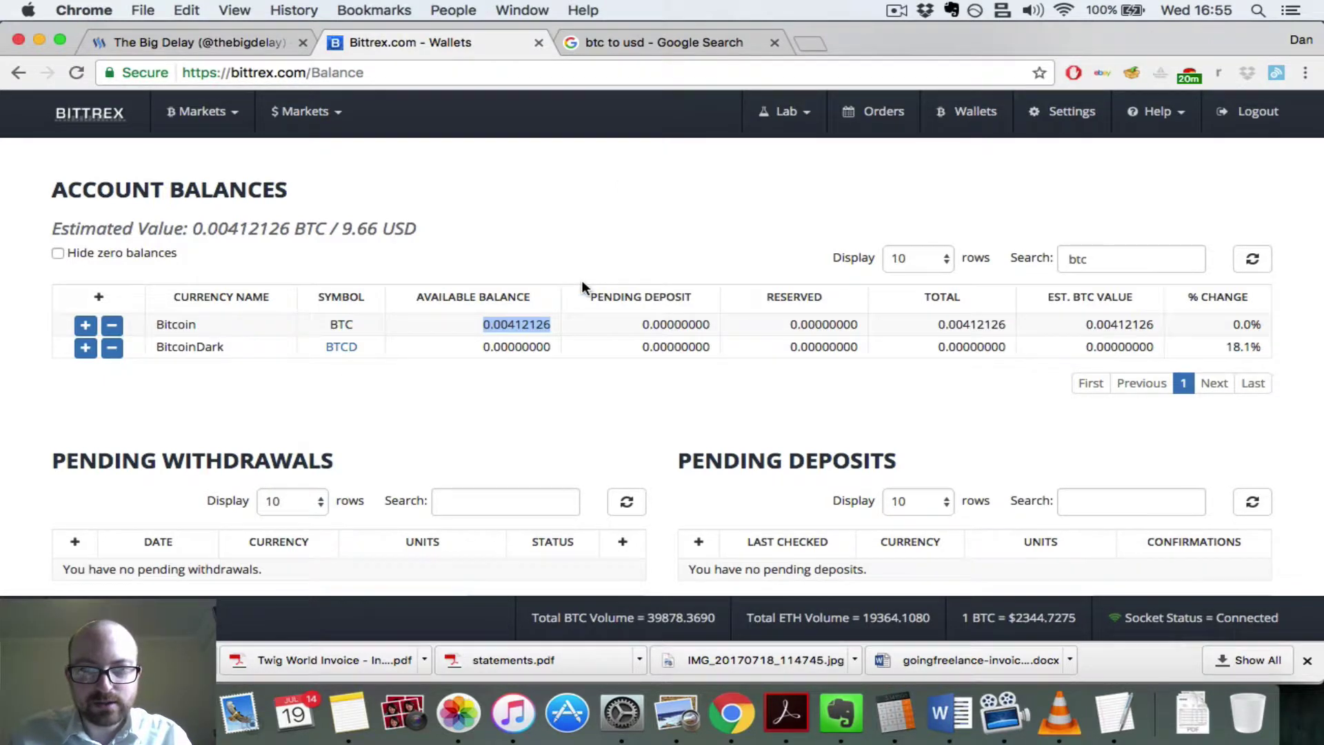
pyautogui.click(652, 35)
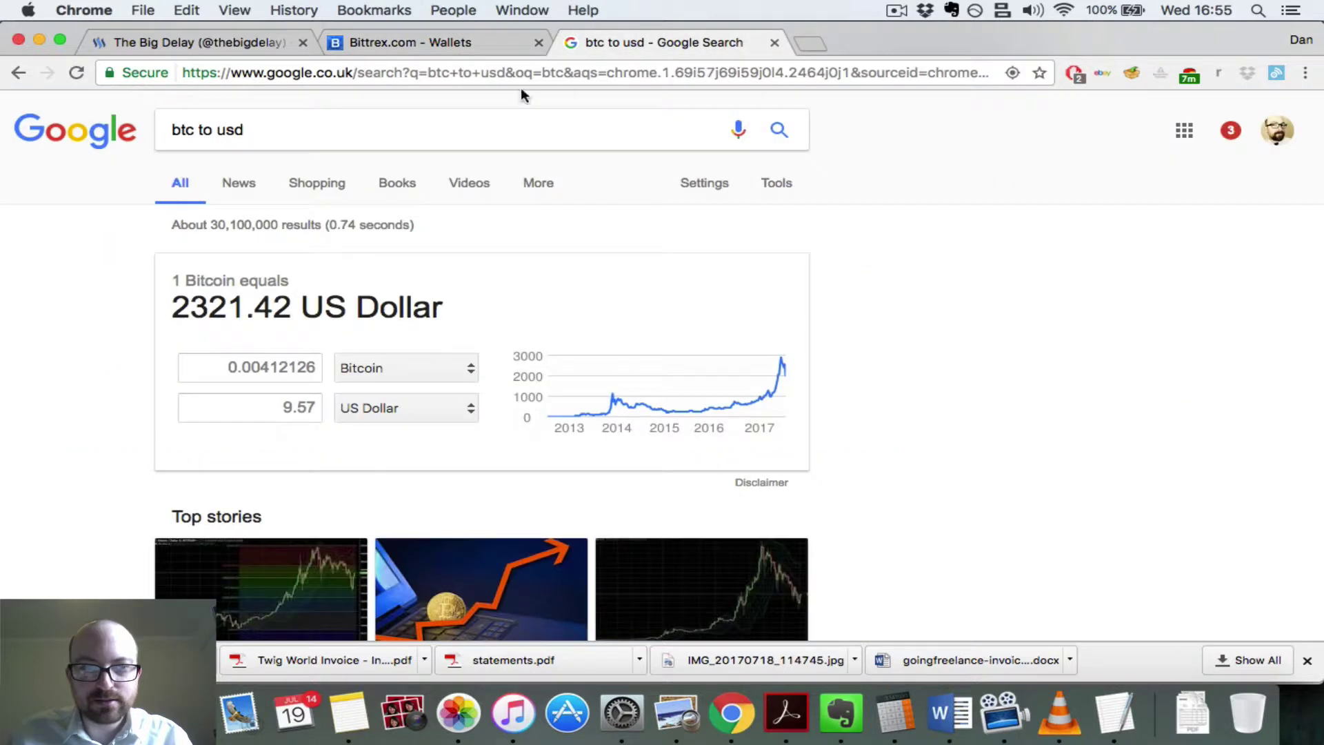
pyautogui.click(244, 360)
pyautogui.press('super+v')
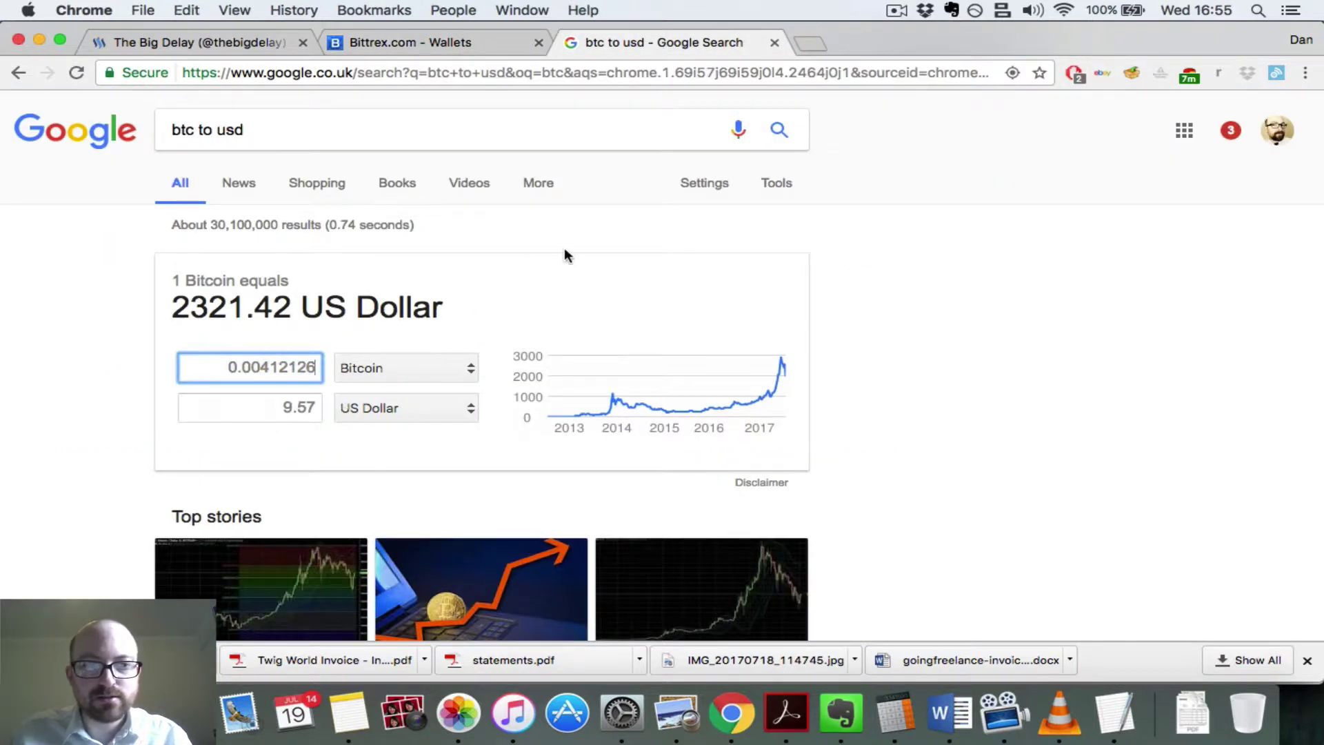
# Step: Return to the Bittrex wallet and review the Bitcoin row and its available balance in the account balances
pyautogui.click(387, 44)
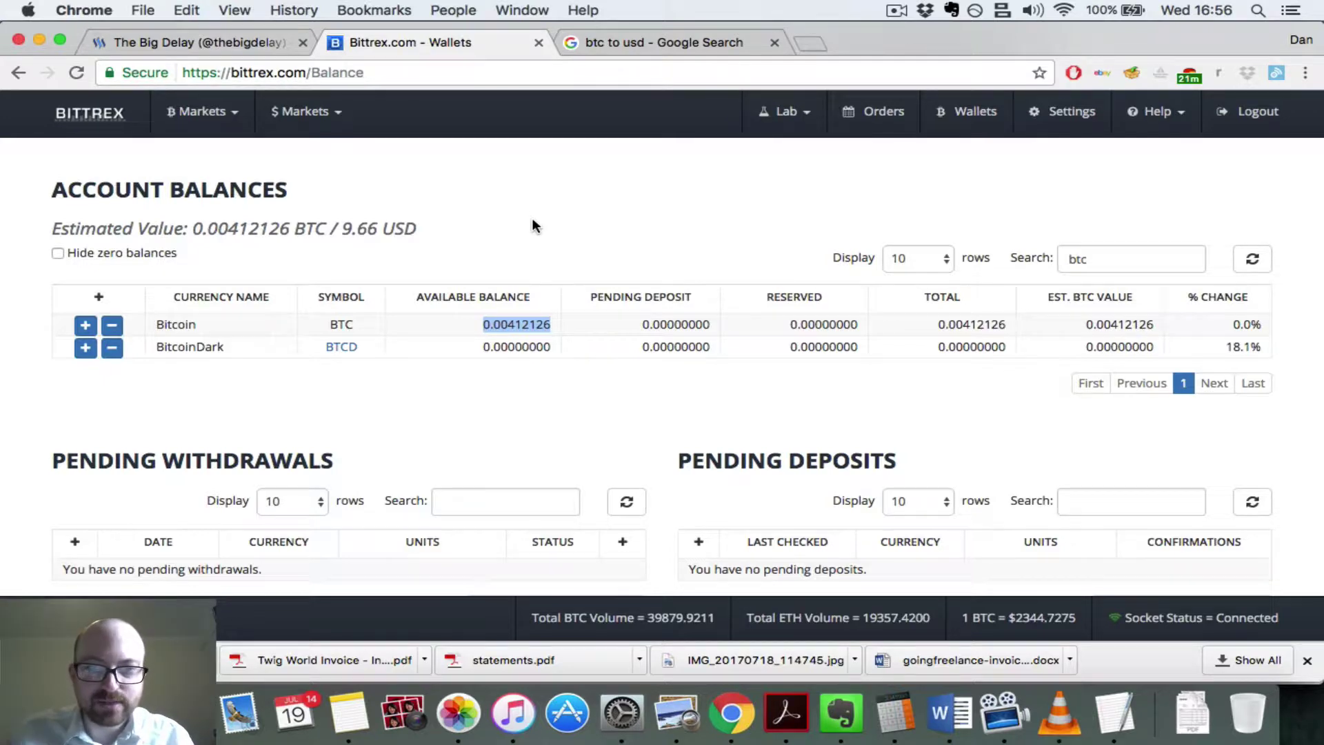
pyautogui.click(566, 242)
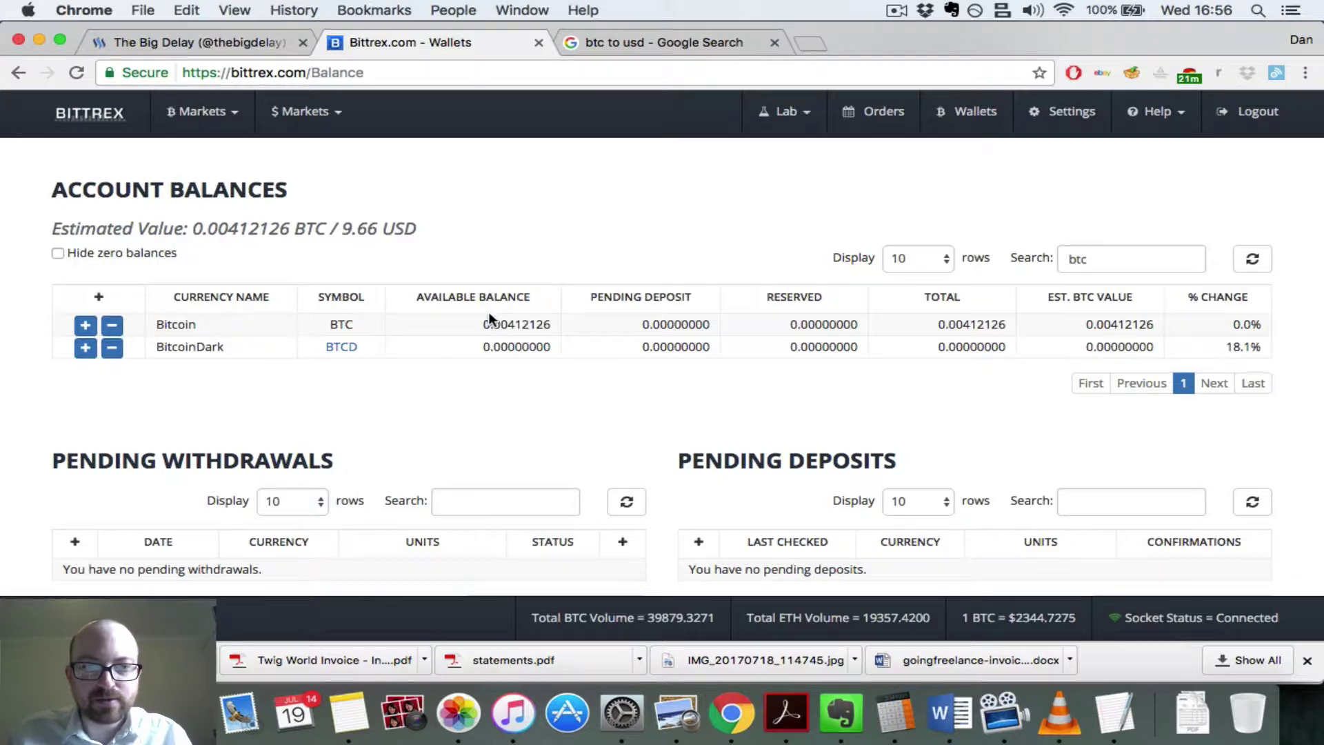
pyautogui.tripleClick(490, 323)
pyautogui.click(545, 235)
pyautogui.tripleClick(162, 336)
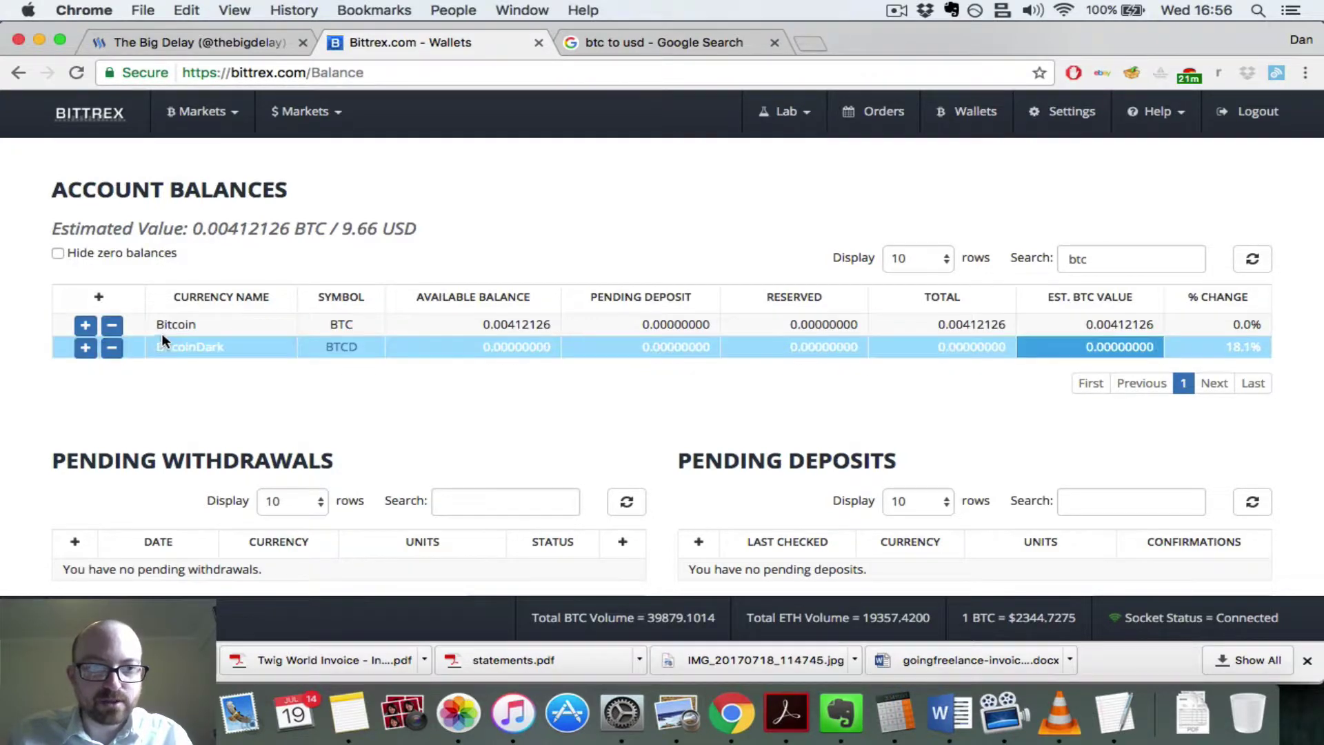
pyautogui.tripleClick(201, 324)
pyautogui.click(416, 255)
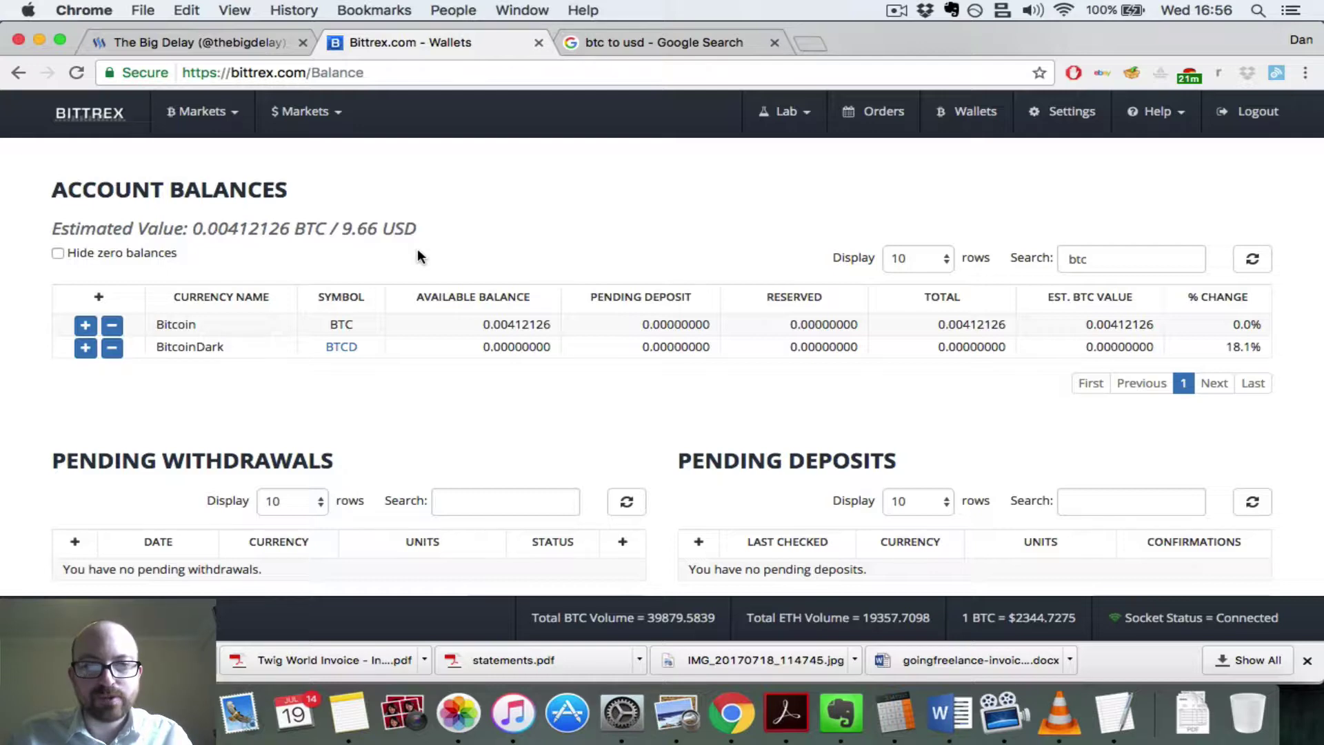
# Step: Load cryptopay.me/sign-in in place of the Google converter and sign in with the prefilled credentials, proceeding to two-factor verification
pyautogui.click(632, 40)
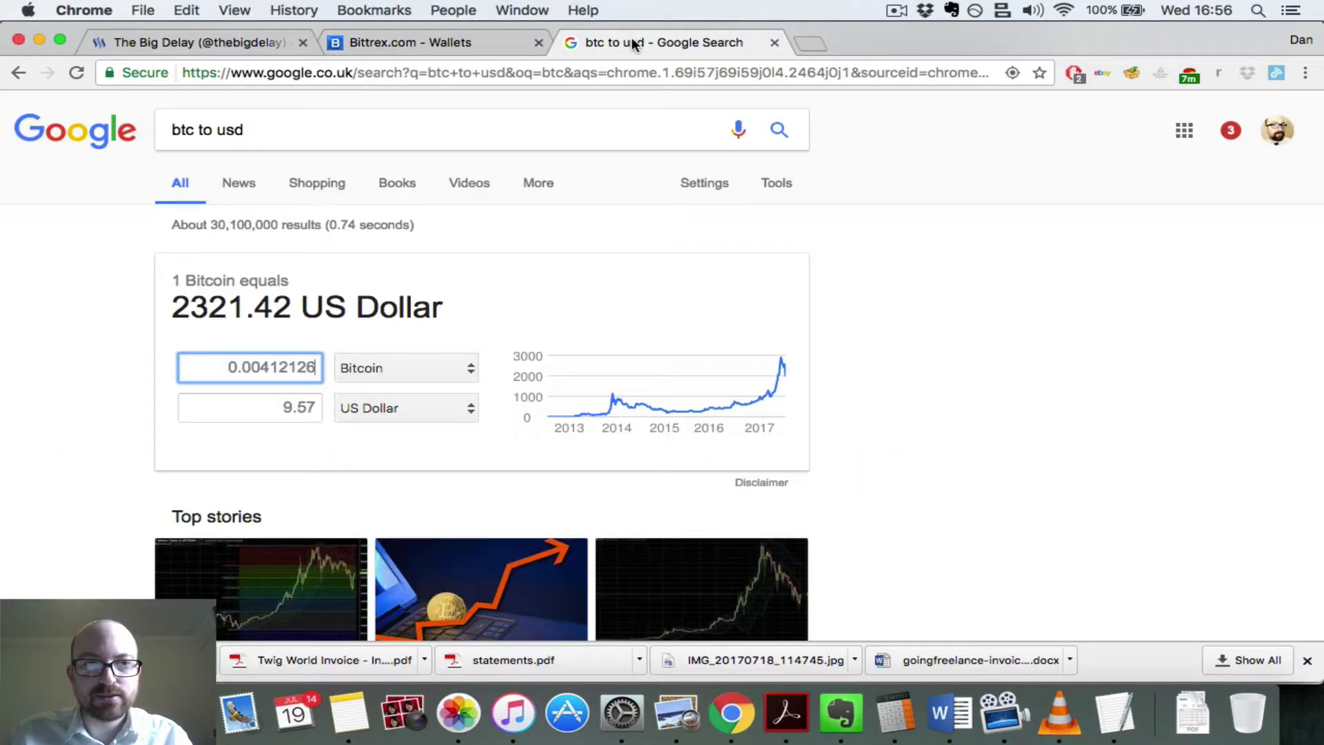
pyautogui.click(432, 73)
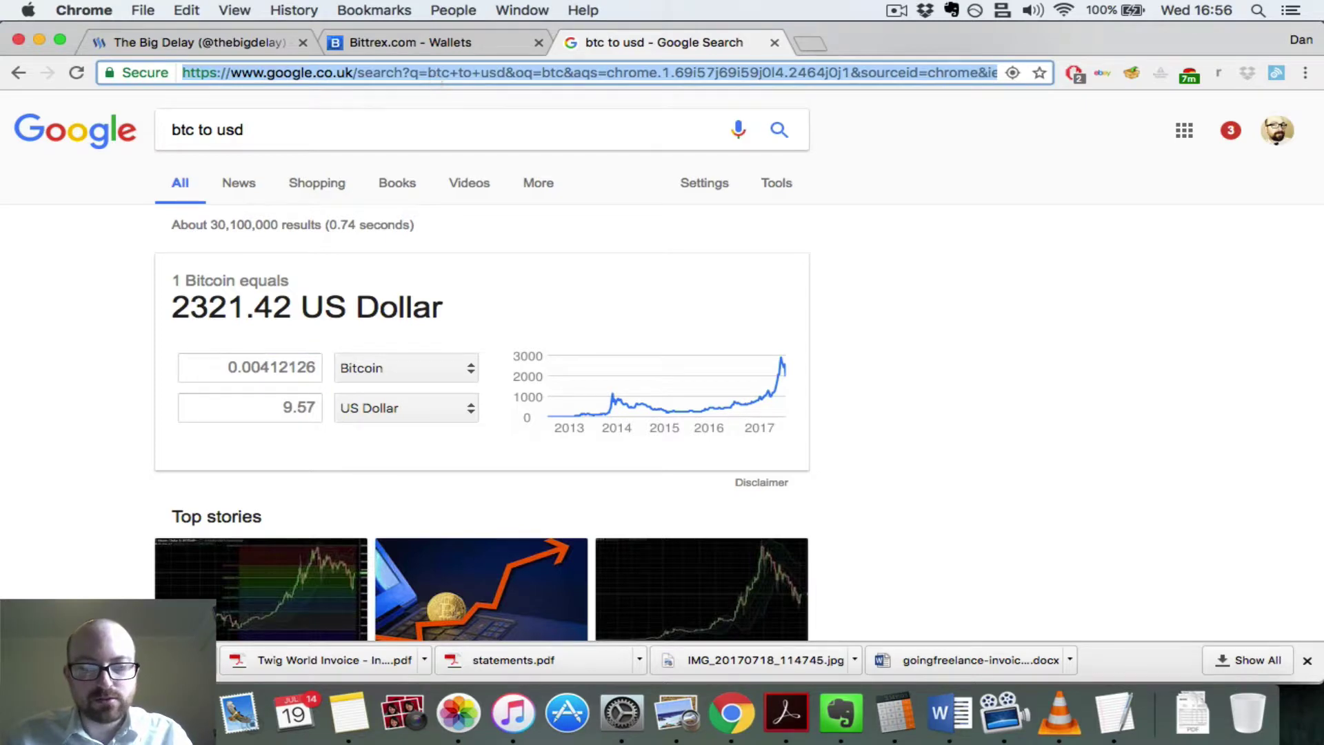
pyautogui.write('cryptopay.me/sign-in')
pyautogui.press('Return')
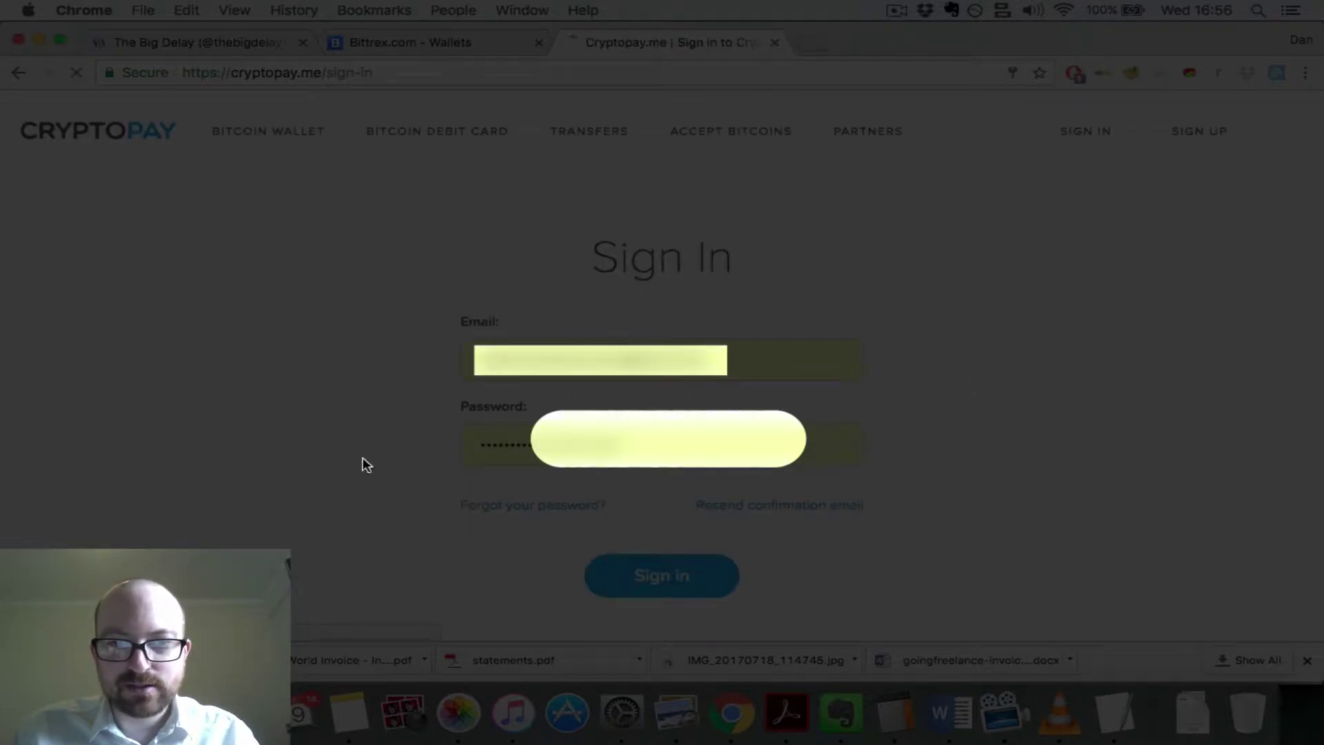
pyautogui.click(660, 579)
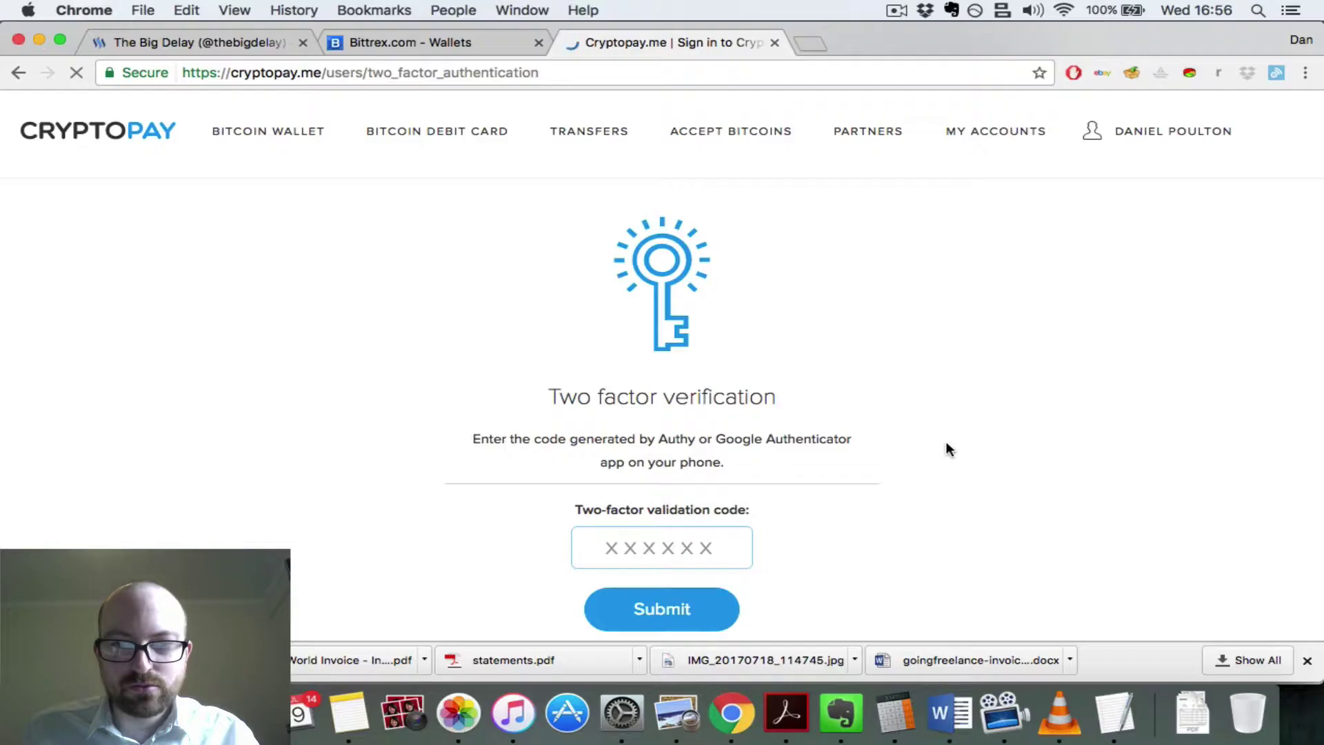
pyautogui.scroll(-2, 946, 441)
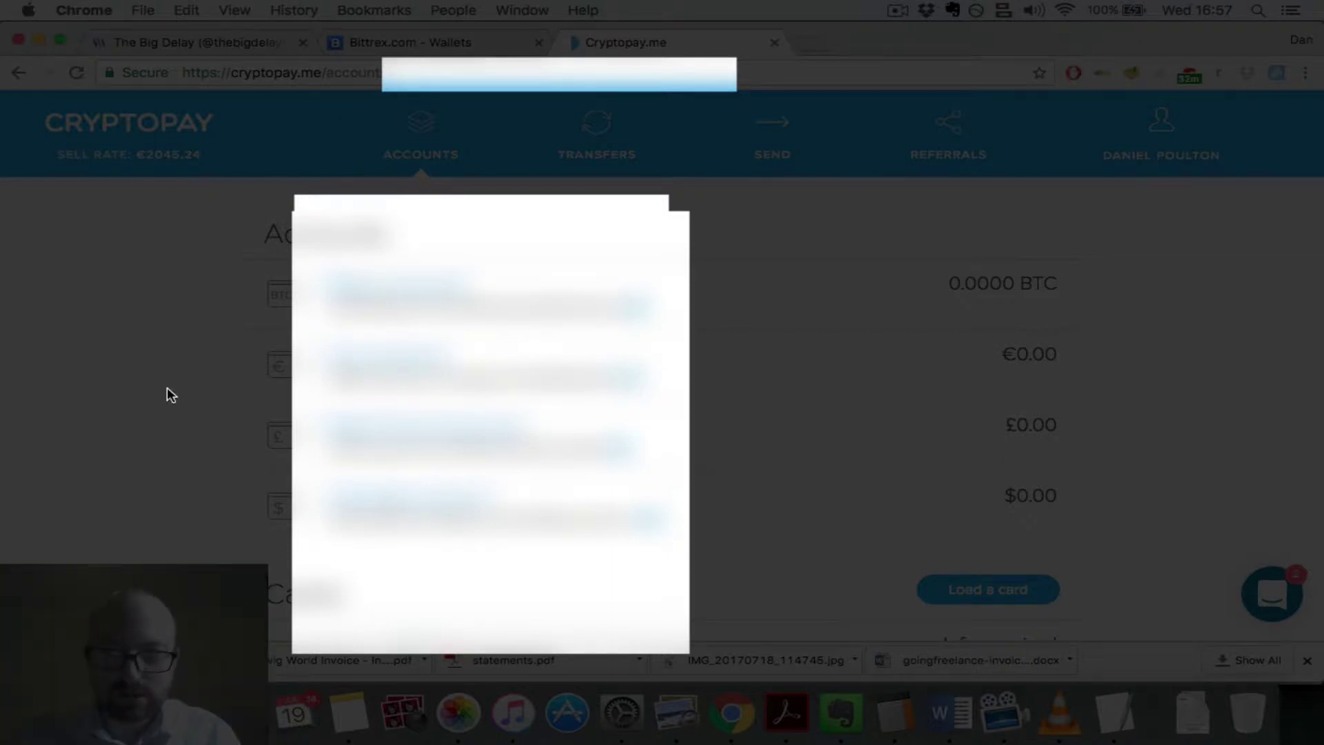
# Step: Open the British Pound account from the Cryptopay accounts list and copy its receiving address
pyautogui.scroll(-3, 167, 388)
pyautogui.scroll(-2, 167, 394)
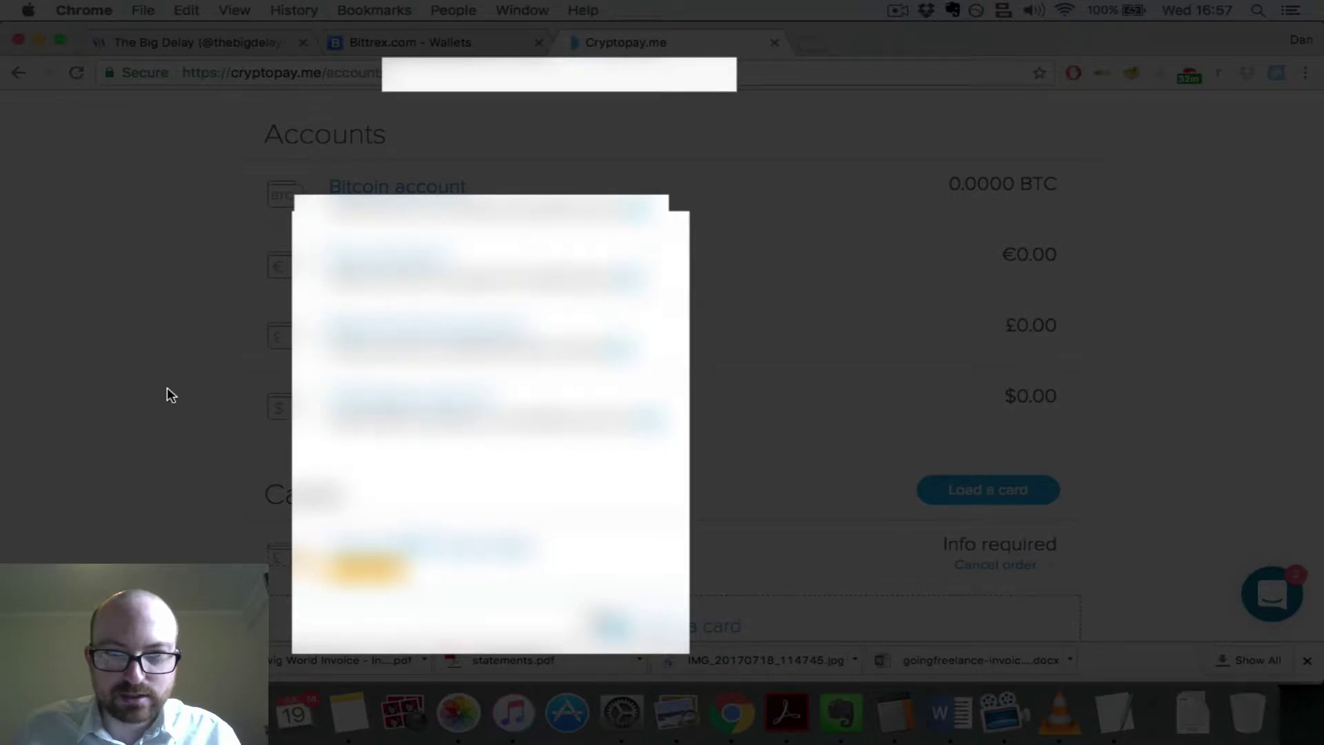
pyautogui.moveTo(474, 331)
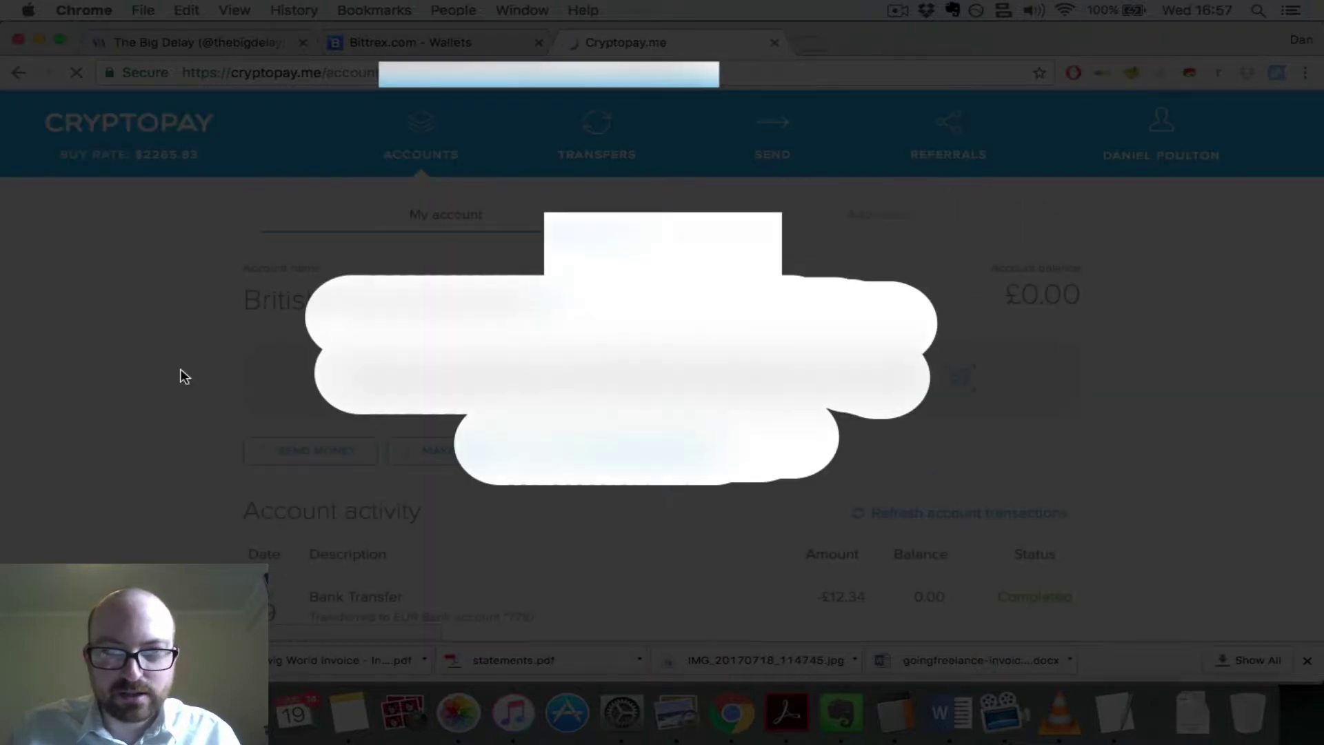
pyautogui.scroll(-2, 184, 376)
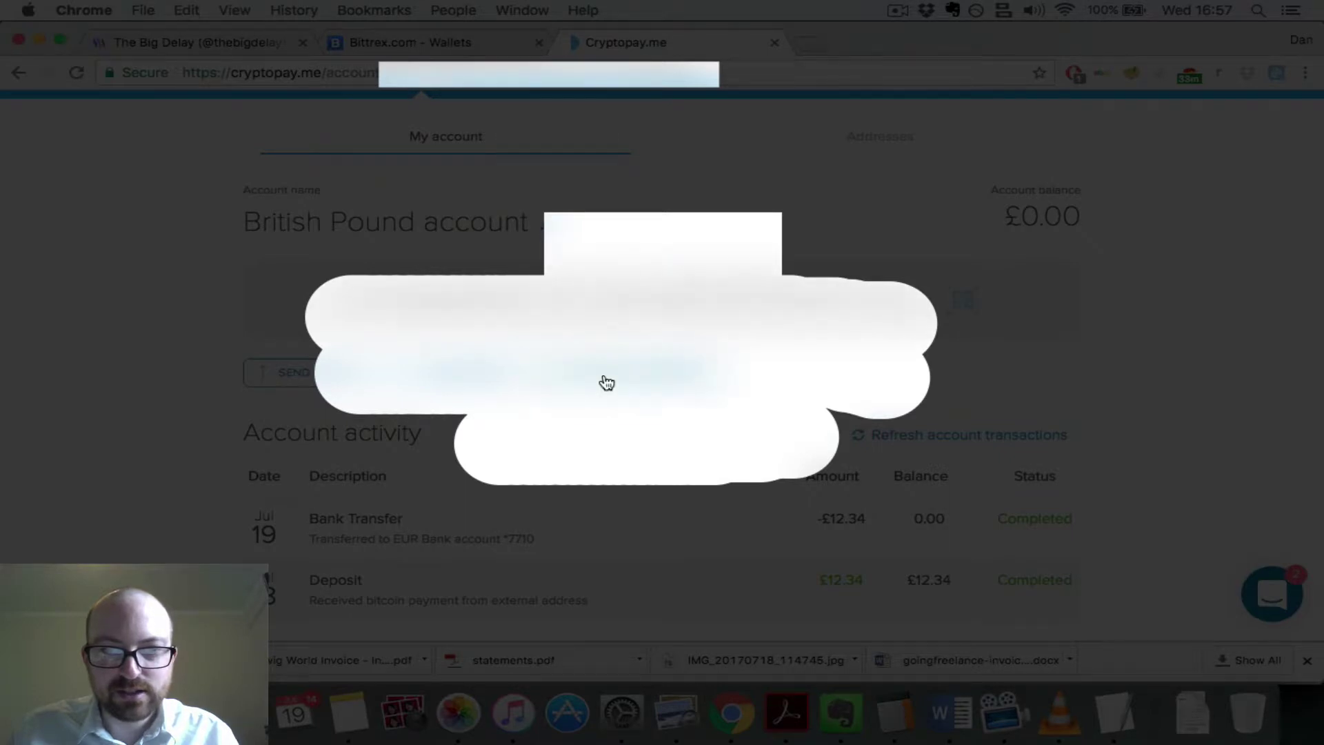
pyautogui.doubleClick(563, 294)
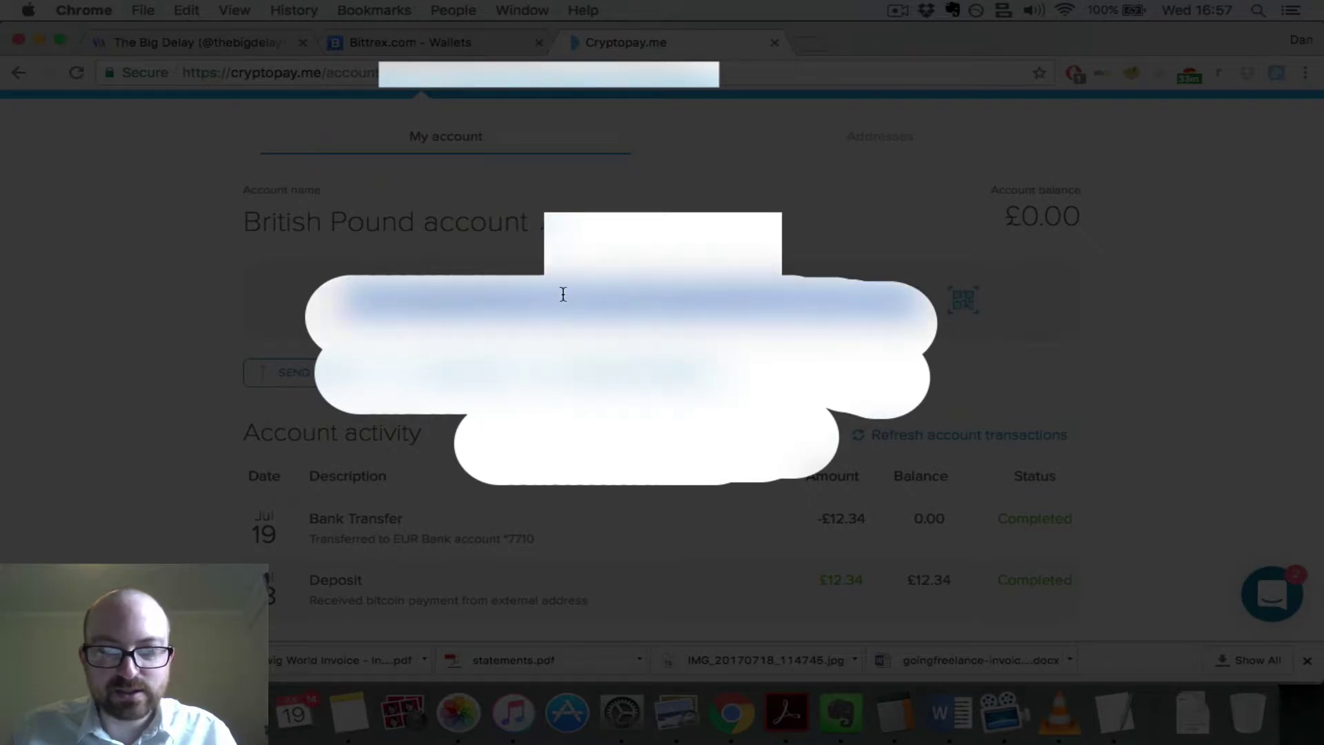
pyautogui.press('super+c')
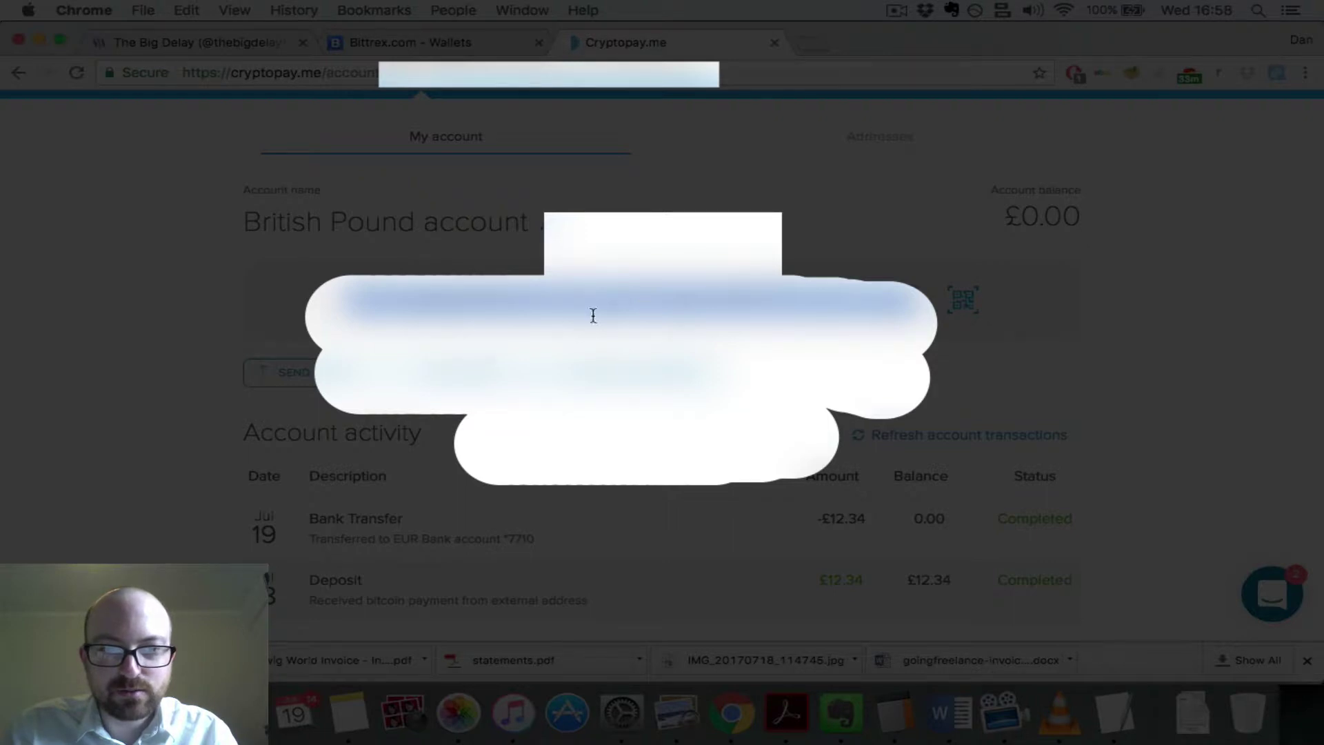
# Step: View the deposit QR code for the Cryptopay British Pound account and close it again
pyautogui.click(447, 371)
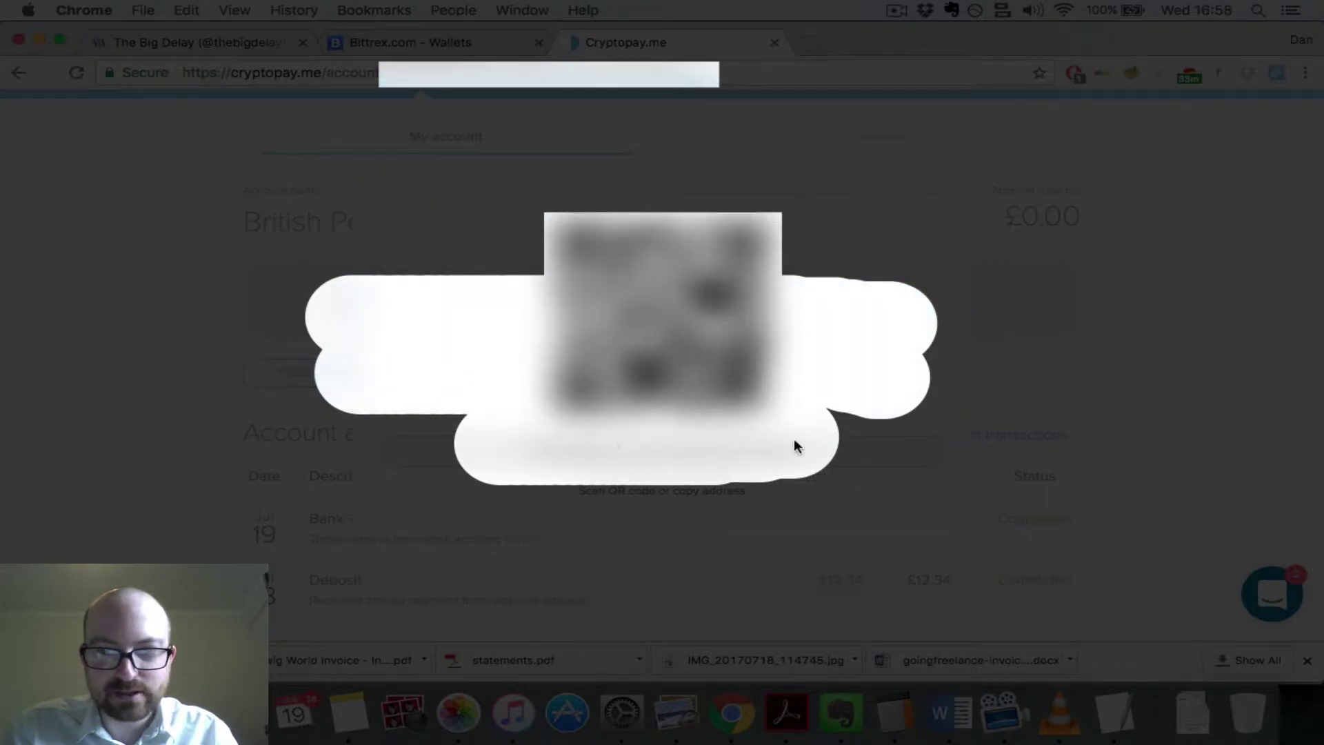
pyautogui.click(1197, 366)
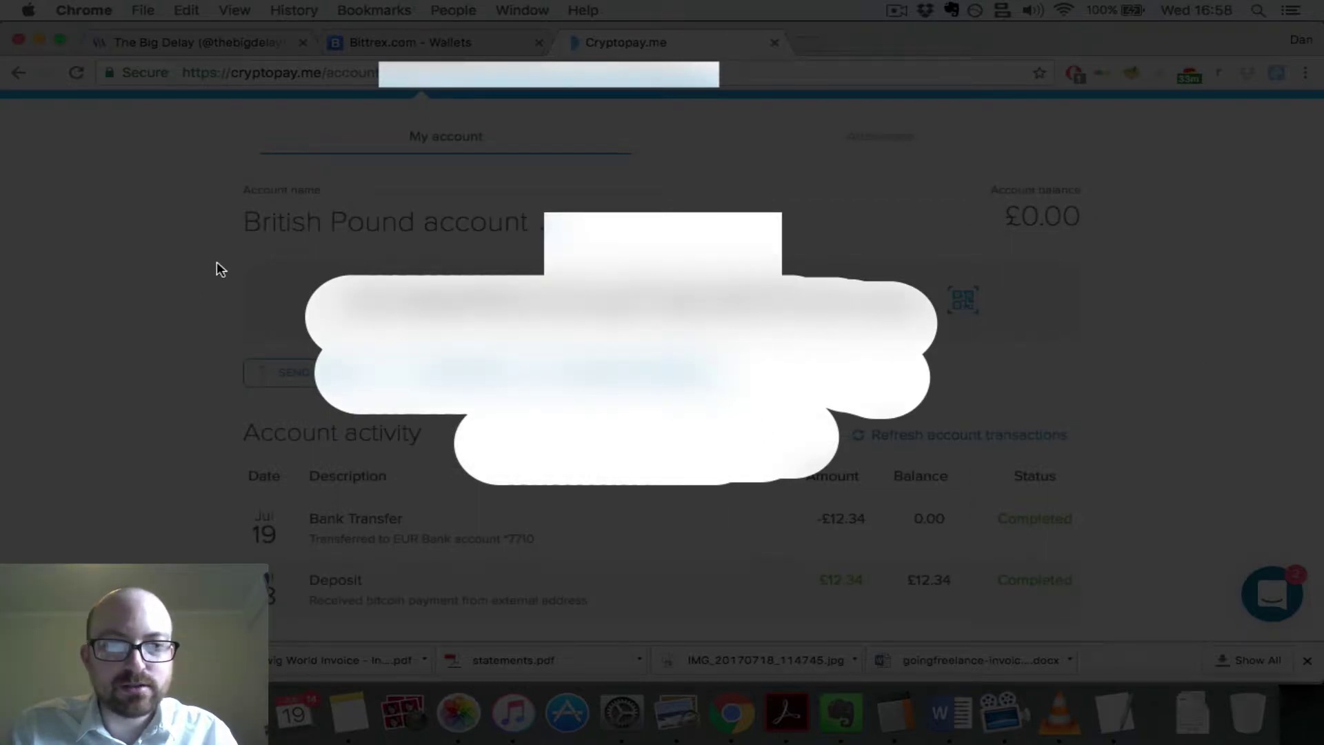
# Step: Switch to the Bittrex wallet and open the withdrawal form for the Bitcoin balance, ready for the destination address
pyautogui.click(419, 47)
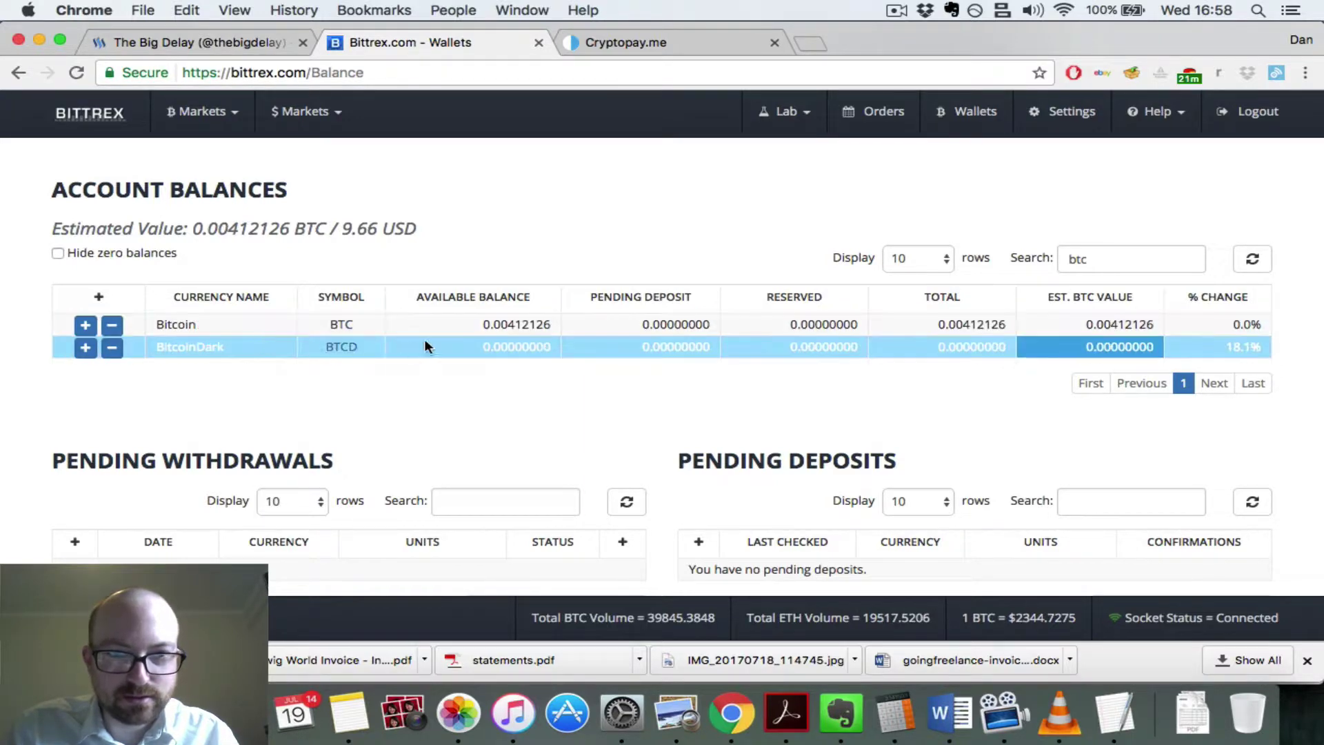
pyautogui.doubleClick(508, 326)
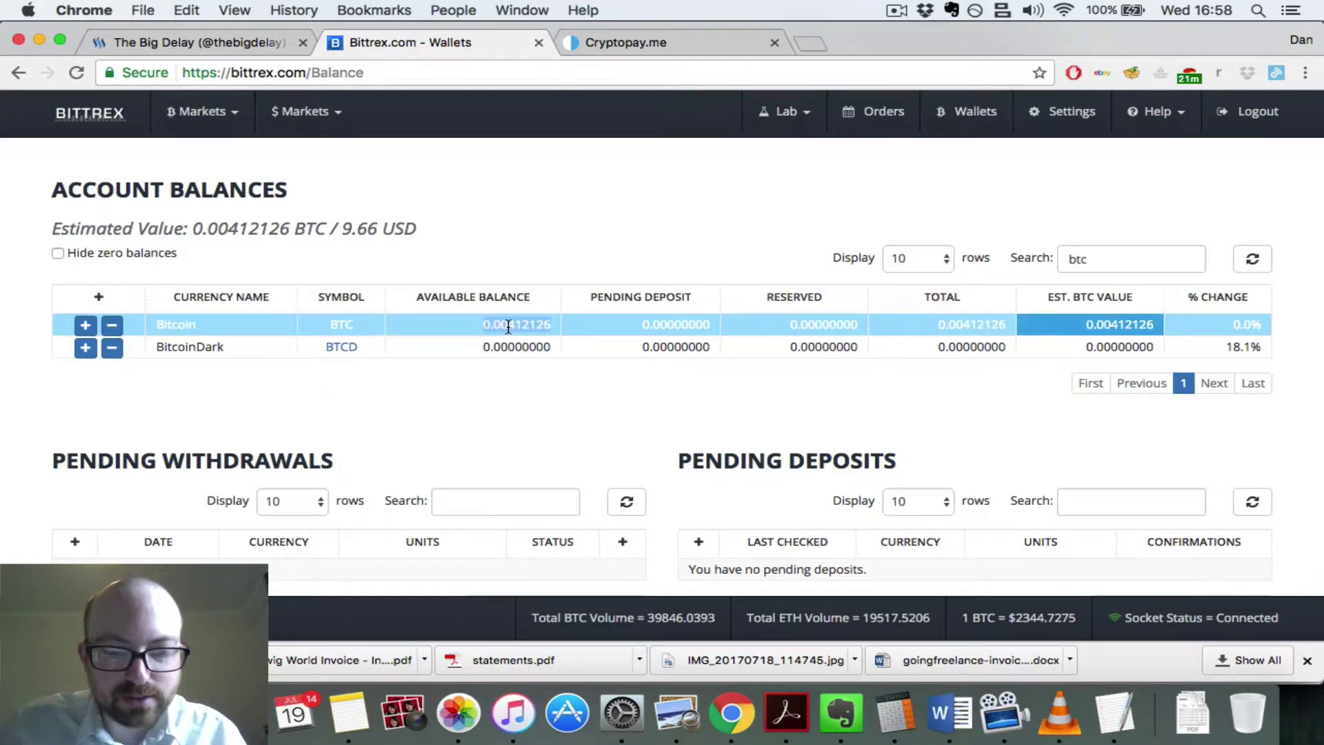
pyautogui.click(188, 326)
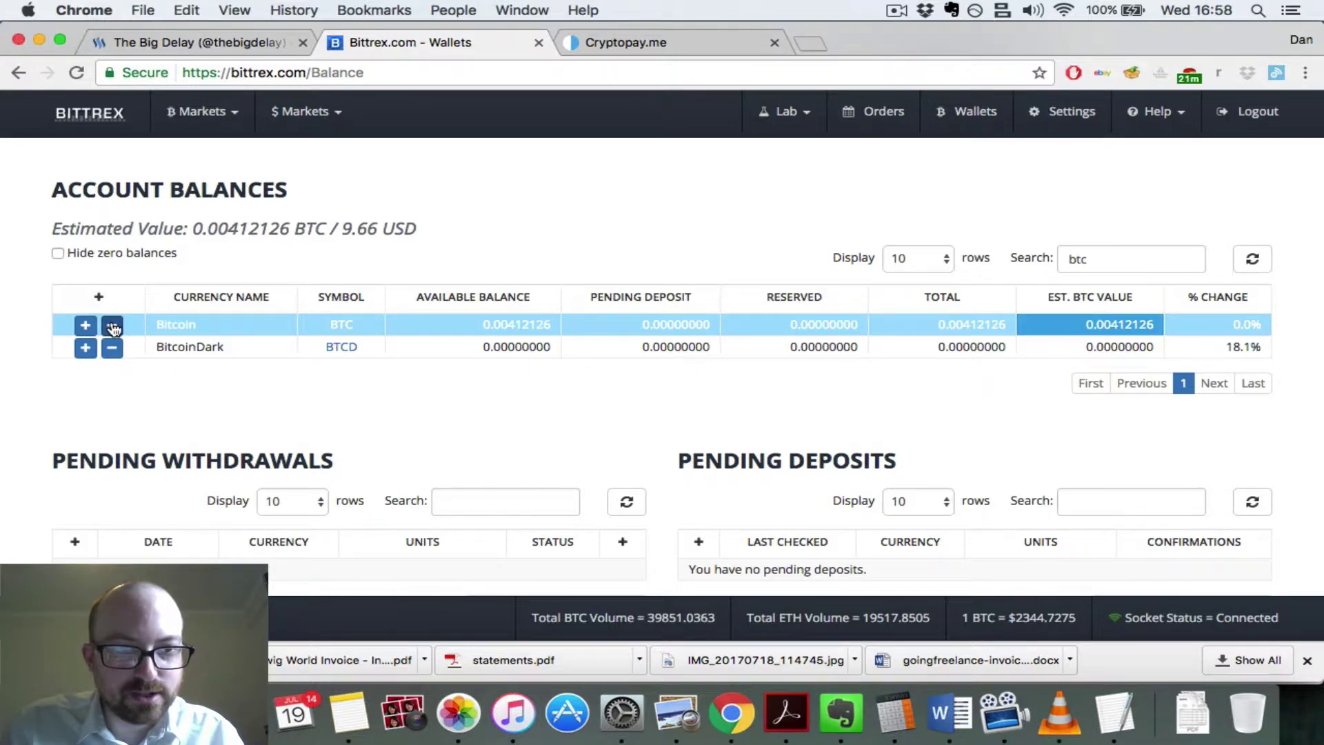
pyautogui.click(113, 327)
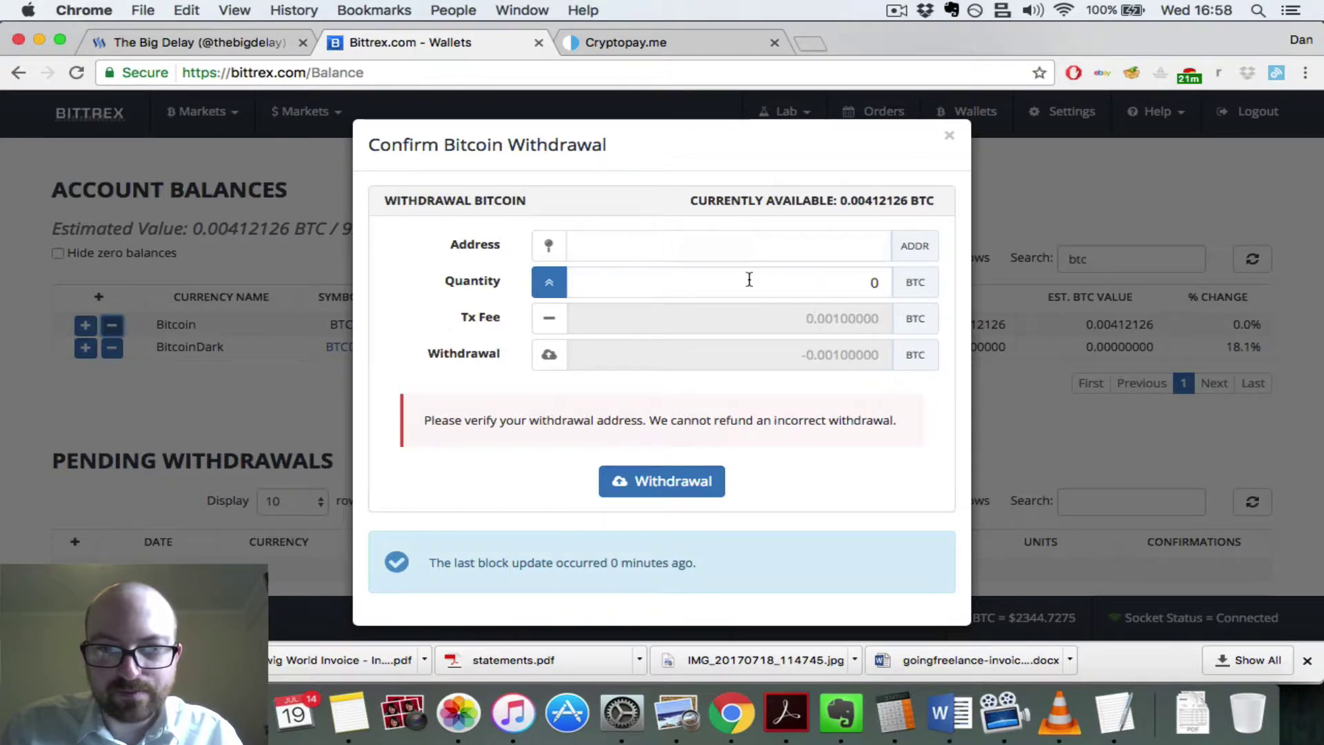
pyautogui.click(638, 245)
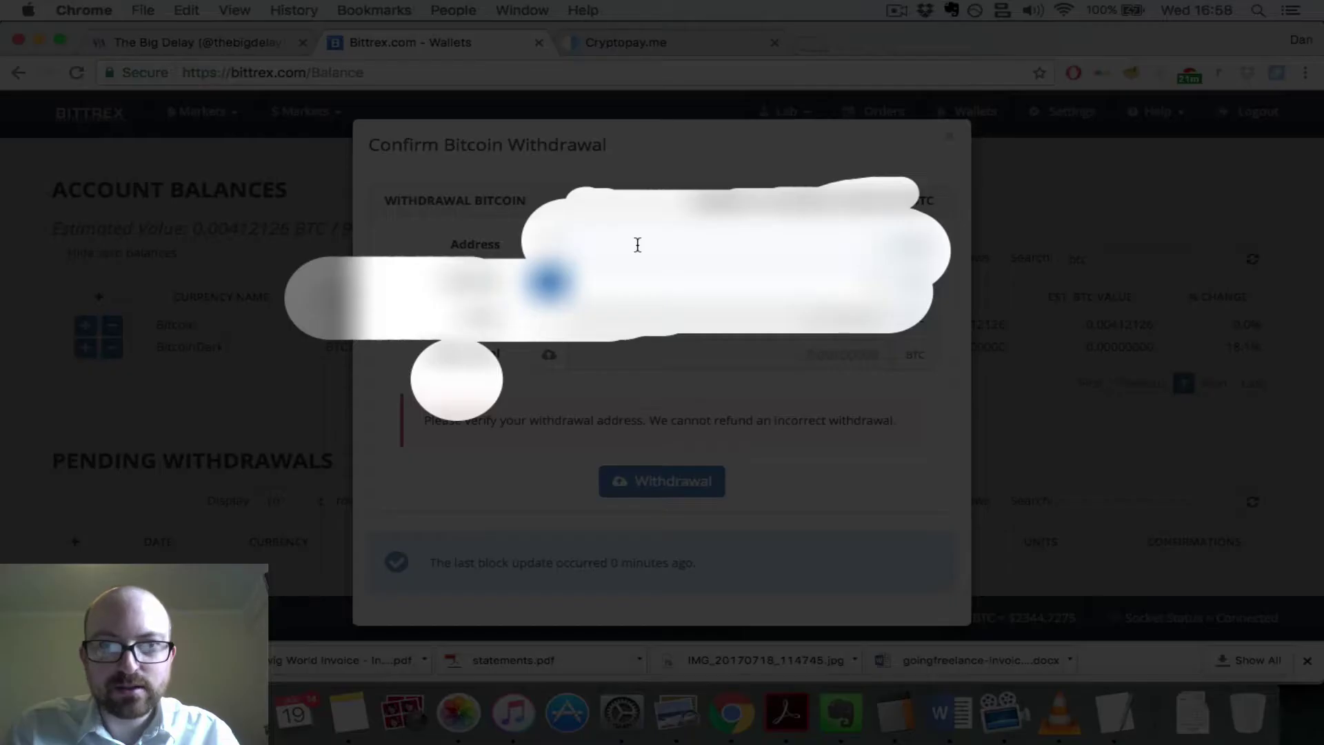
# Step: Copy the British Pound account's receiving address from Cryptopay and paste it as the Bitcoin withdrawal address in Bittrex
pyautogui.click(632, 27)
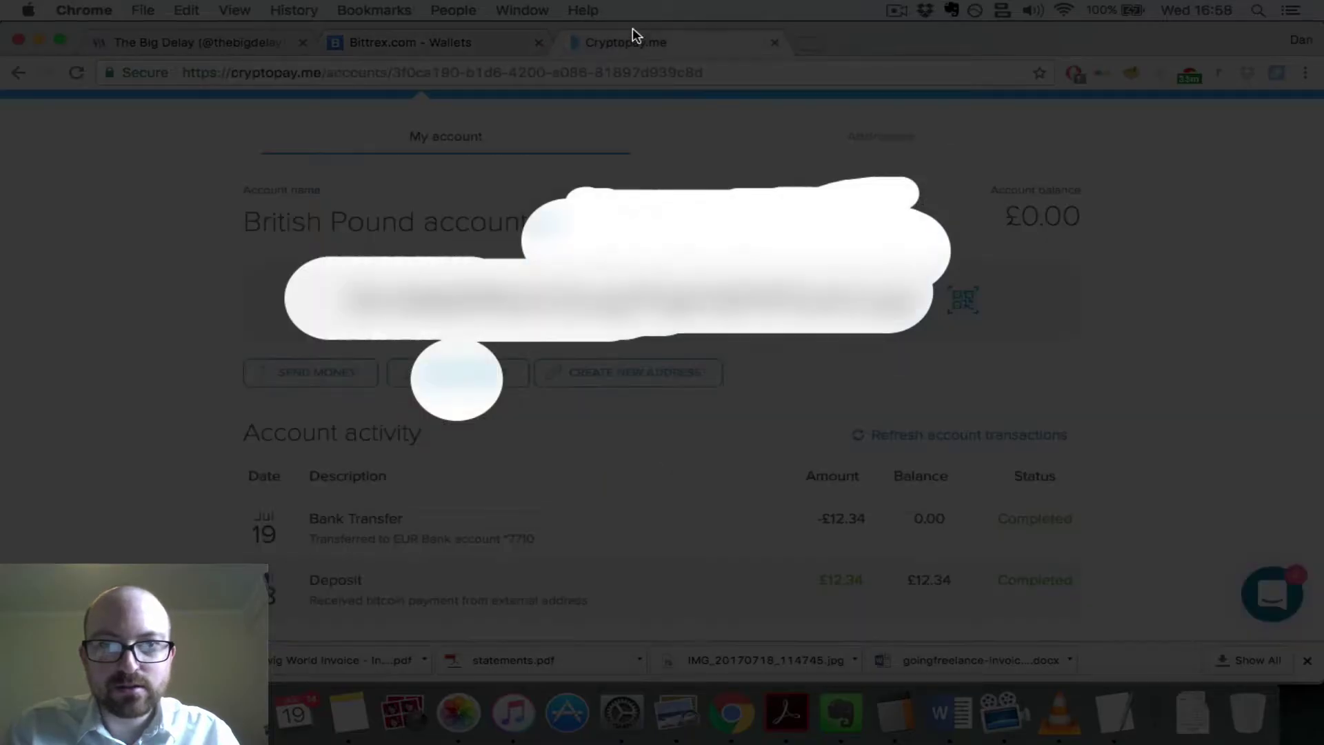
pyautogui.doubleClick(560, 304)
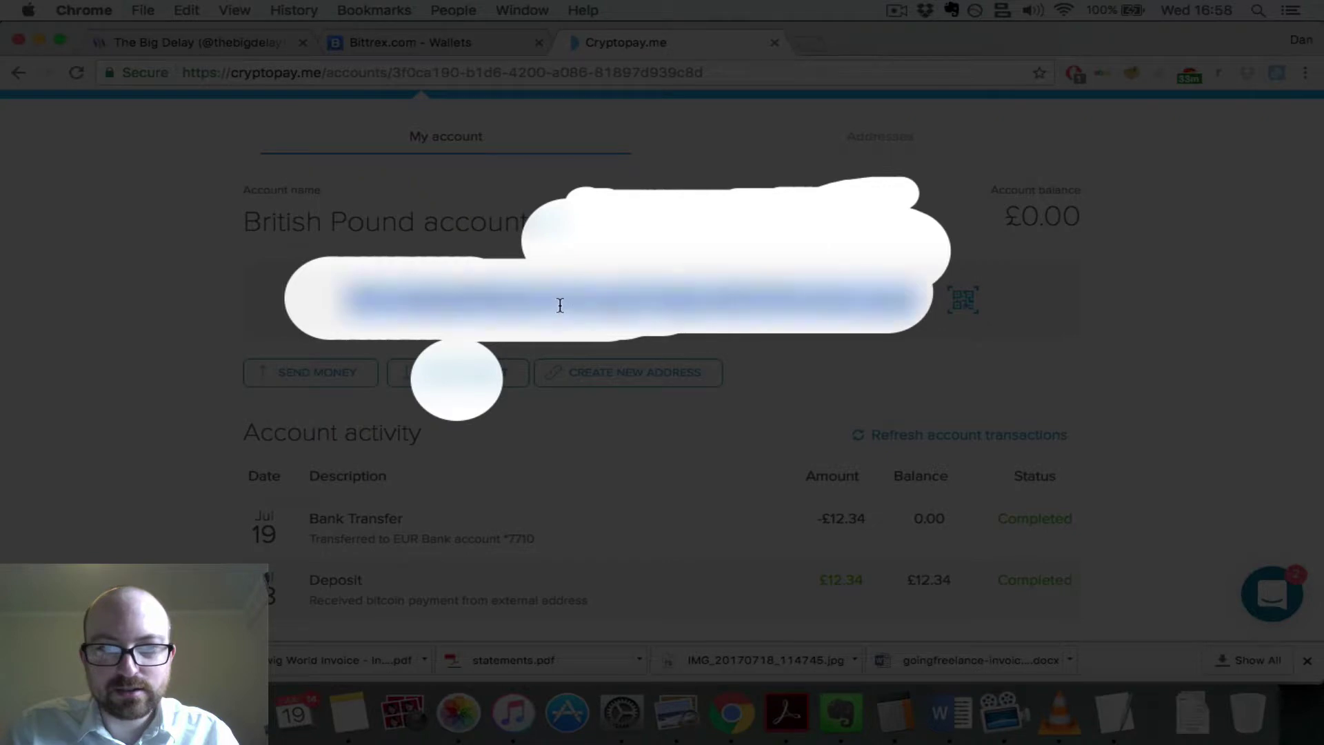
pyautogui.click(400, 43)
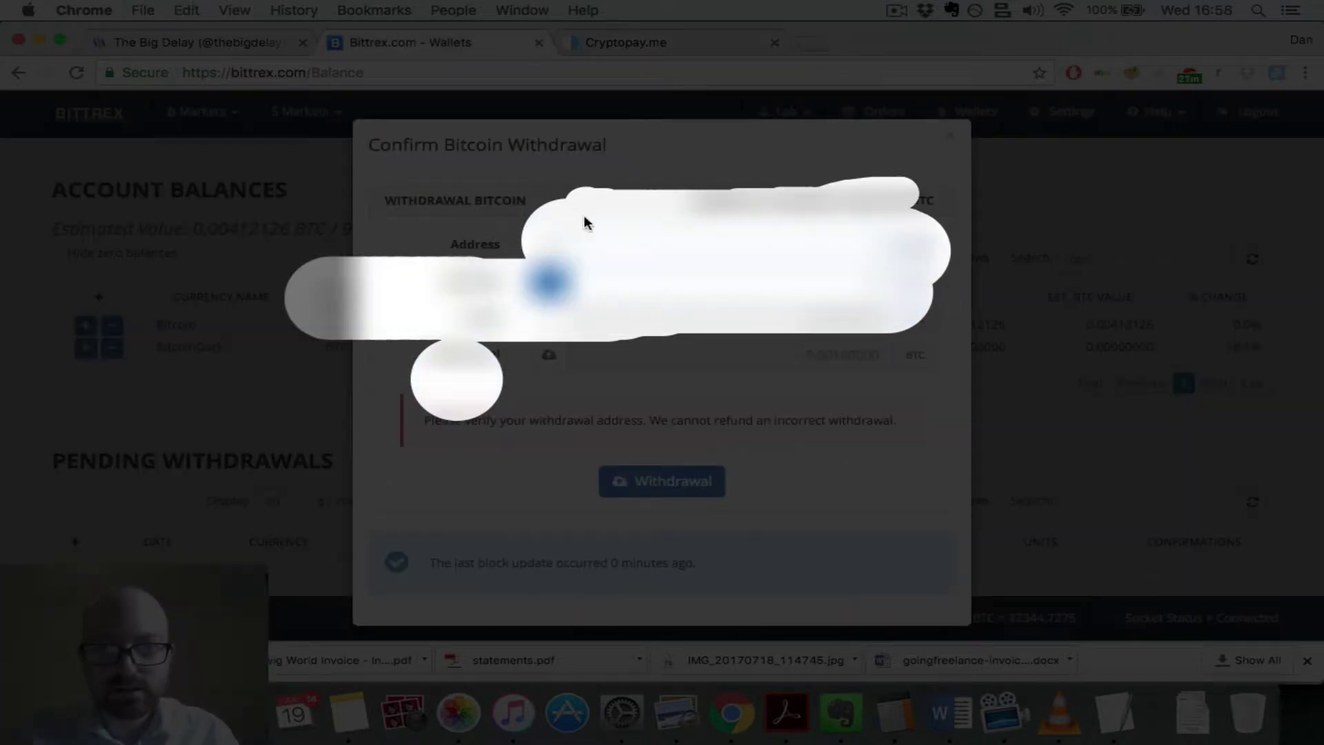
pyautogui.click(643, 245)
pyautogui.press('super+v')
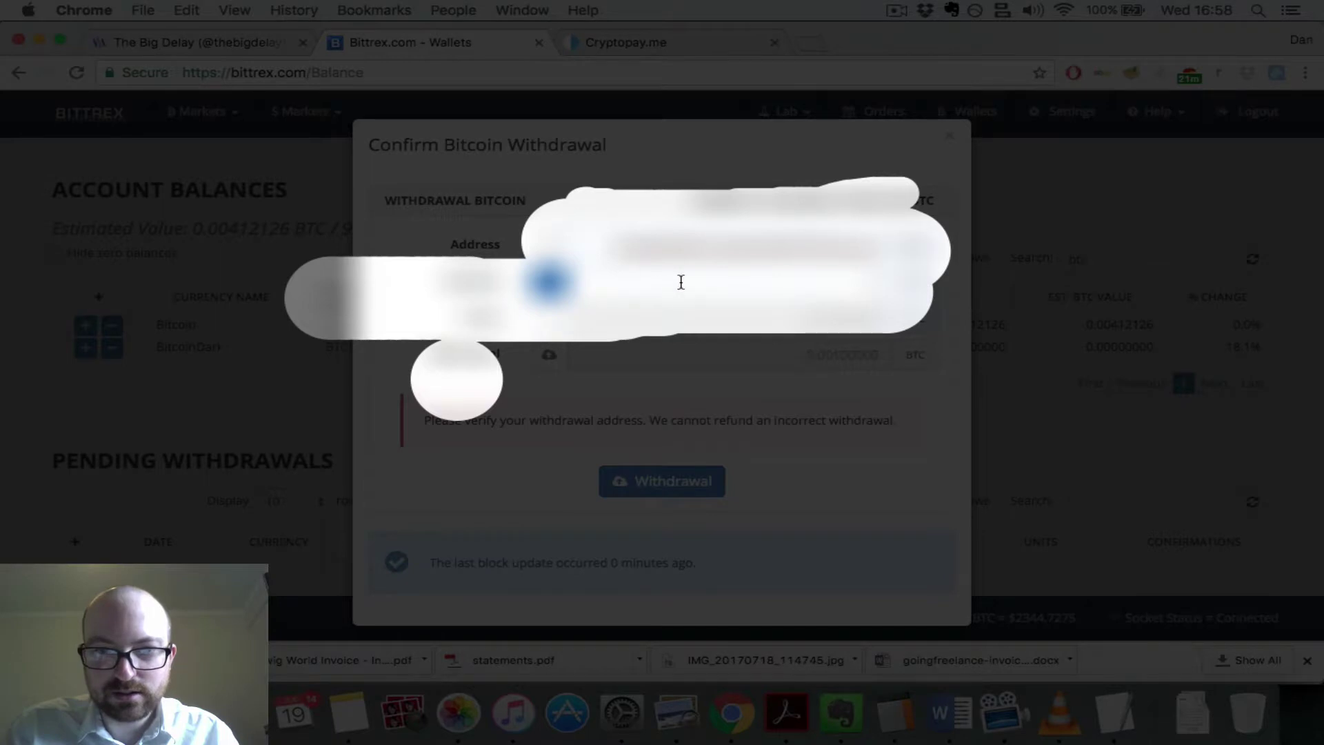
# Step: Compare the pasted withdrawal address with the Cryptopay British Pound address, and close the Bitcoin withdrawal form
pyautogui.click(616, 43)
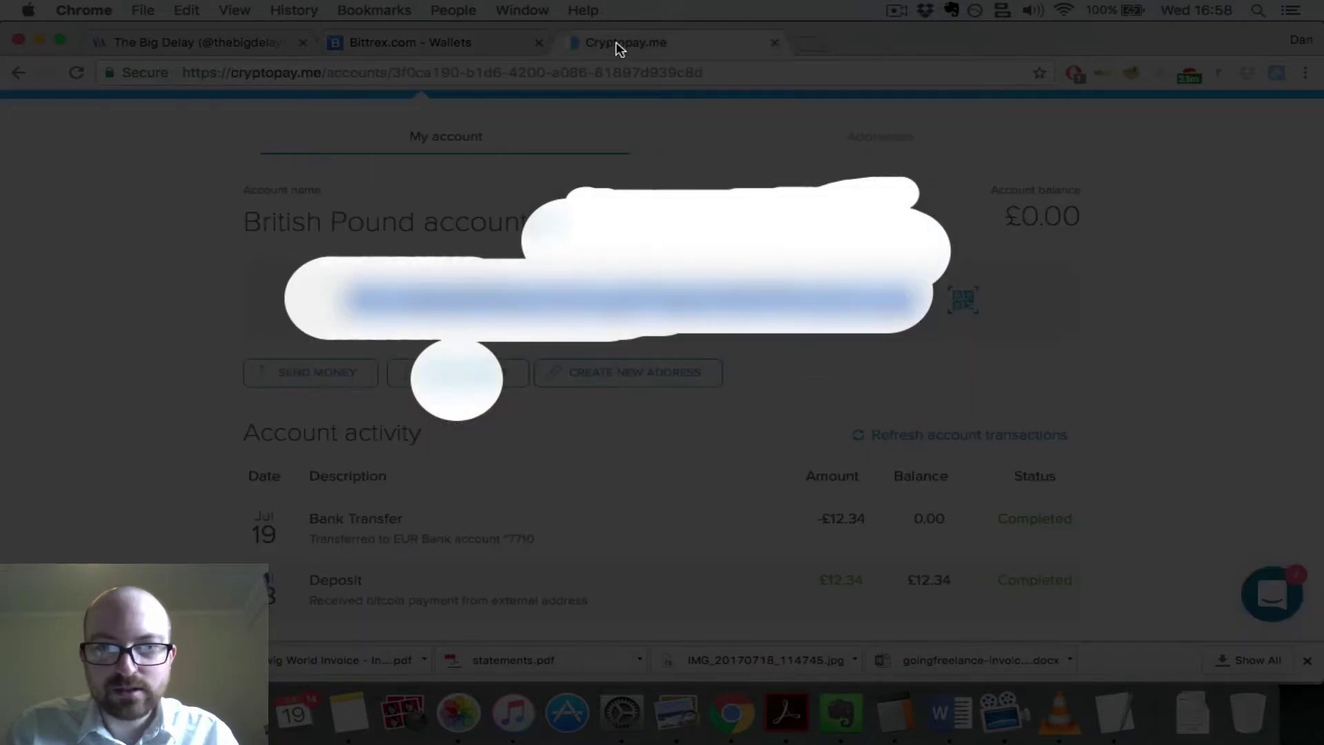
pyautogui.click(371, 44)
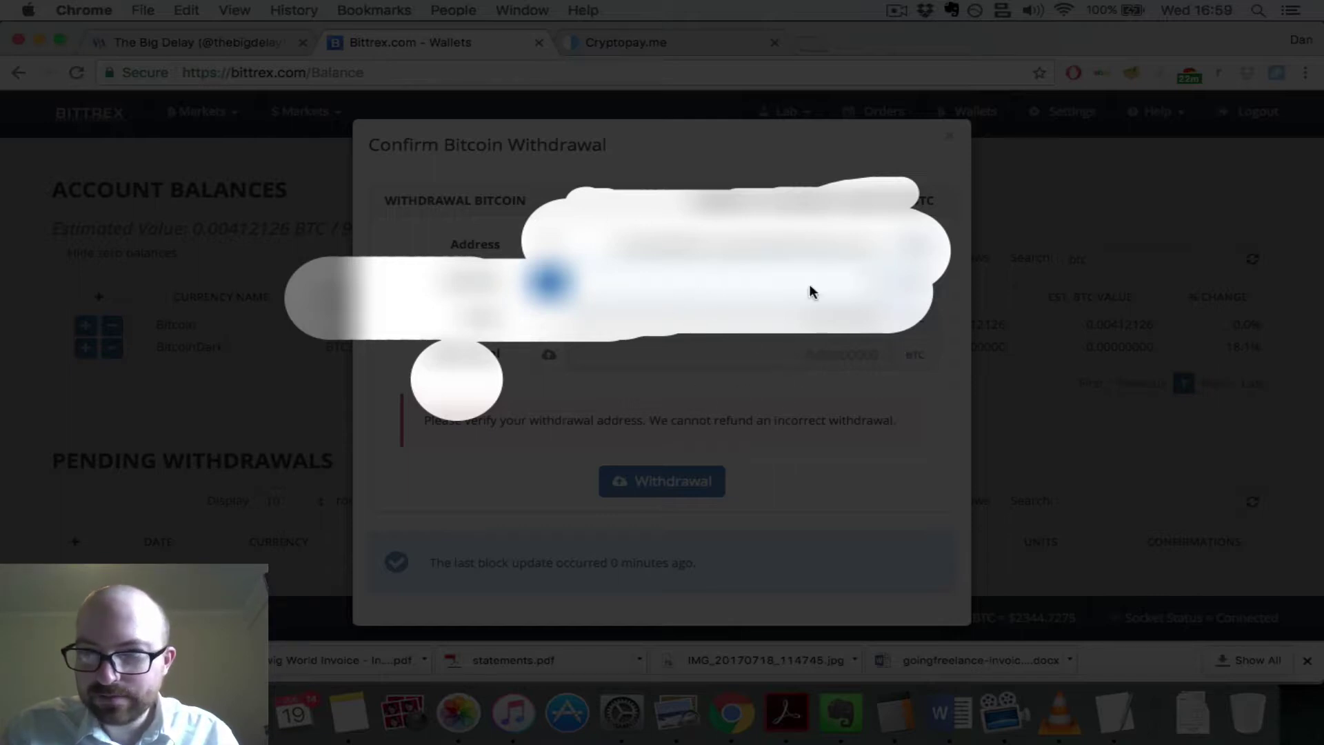
pyautogui.tripleClick(541, 141)
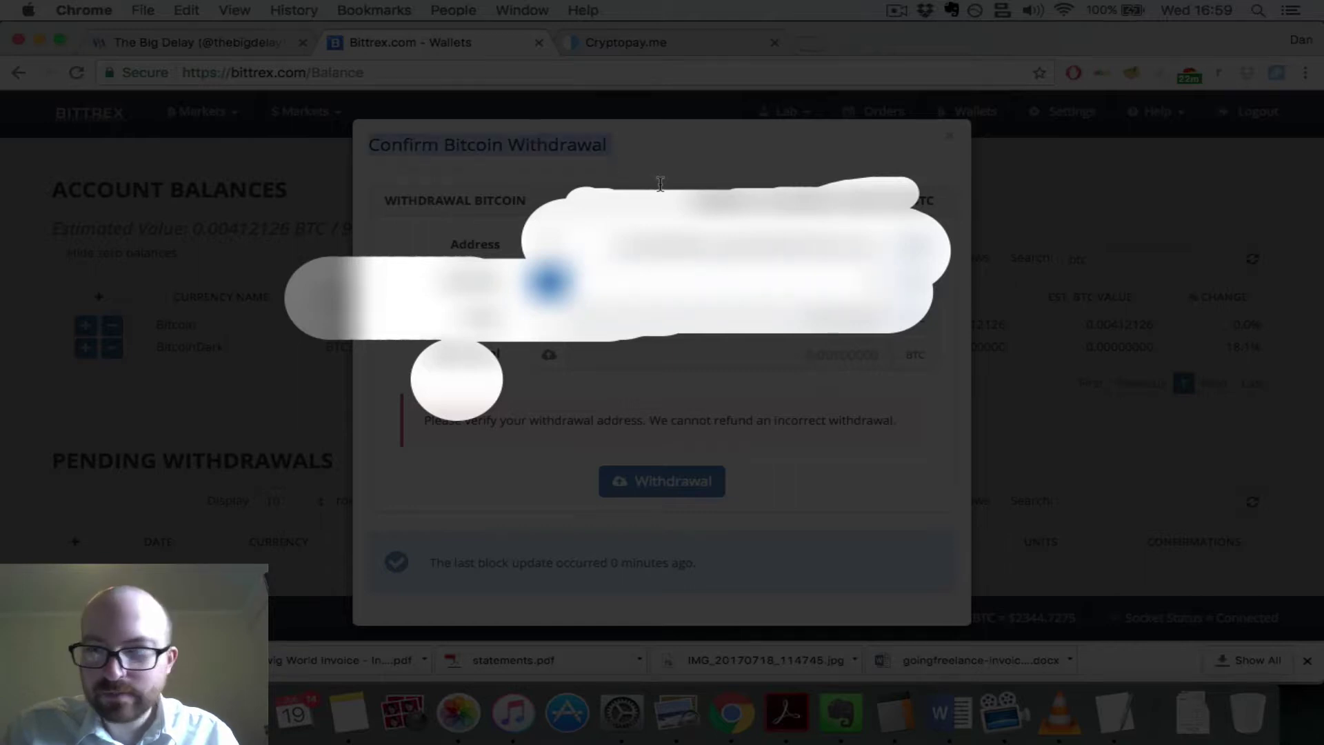
pyautogui.click(707, 161)
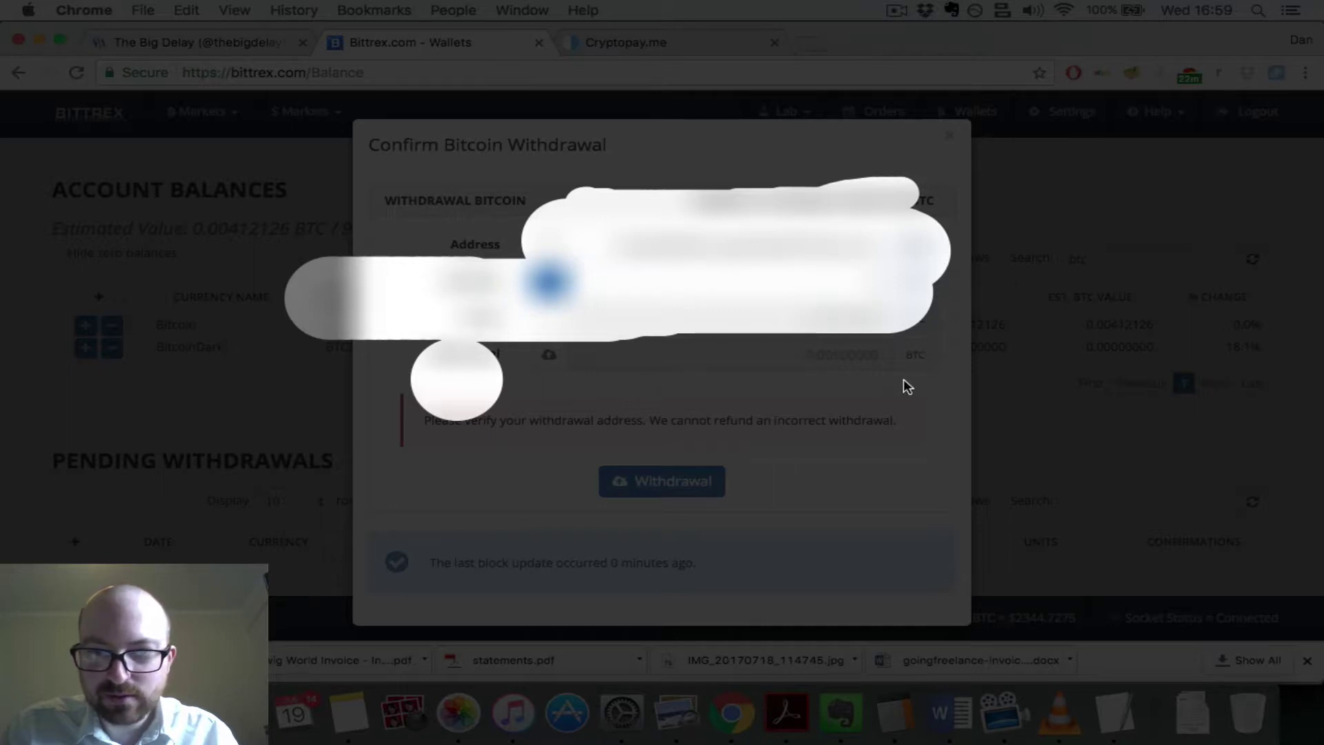
pyautogui.click(949, 140)
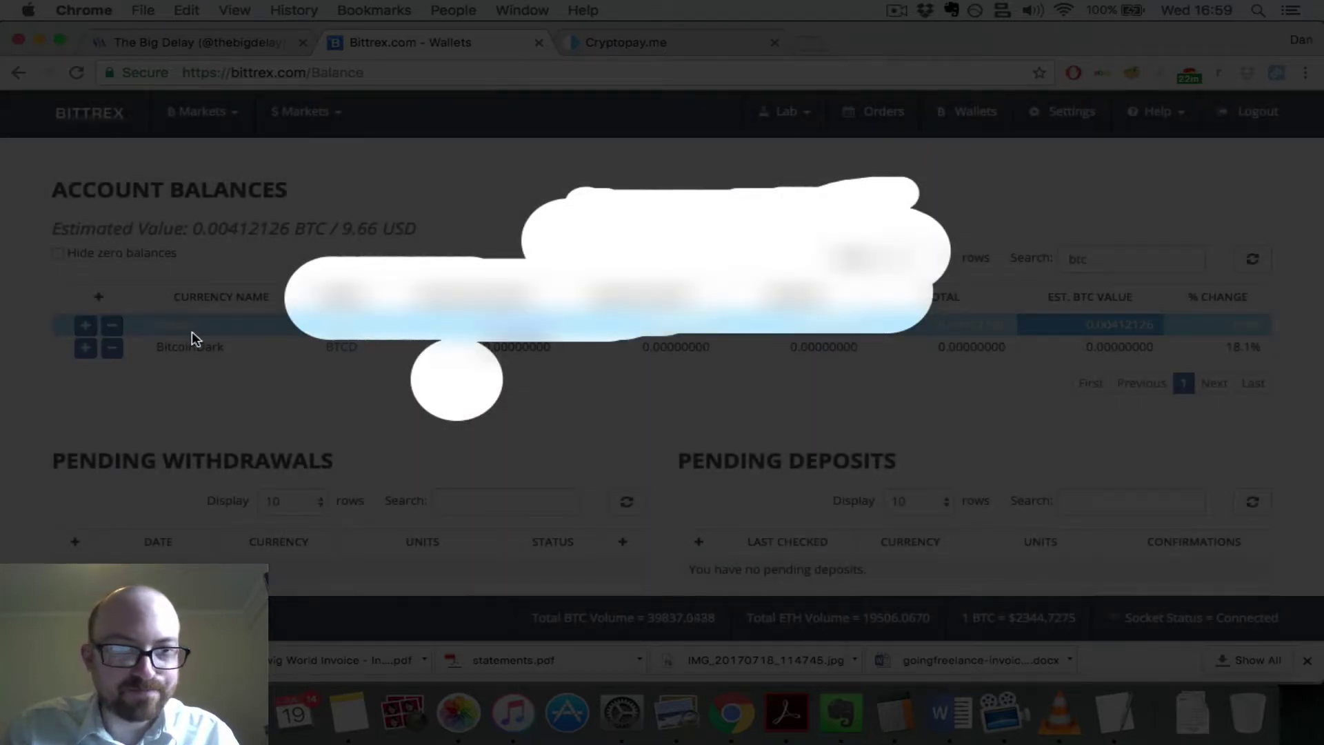
# Step: Reopen the Bitcoin withdrawal form for a 0.0031 BTC withdrawal and recheck its address against the Cryptopay British Pound account
pyautogui.click(113, 327)
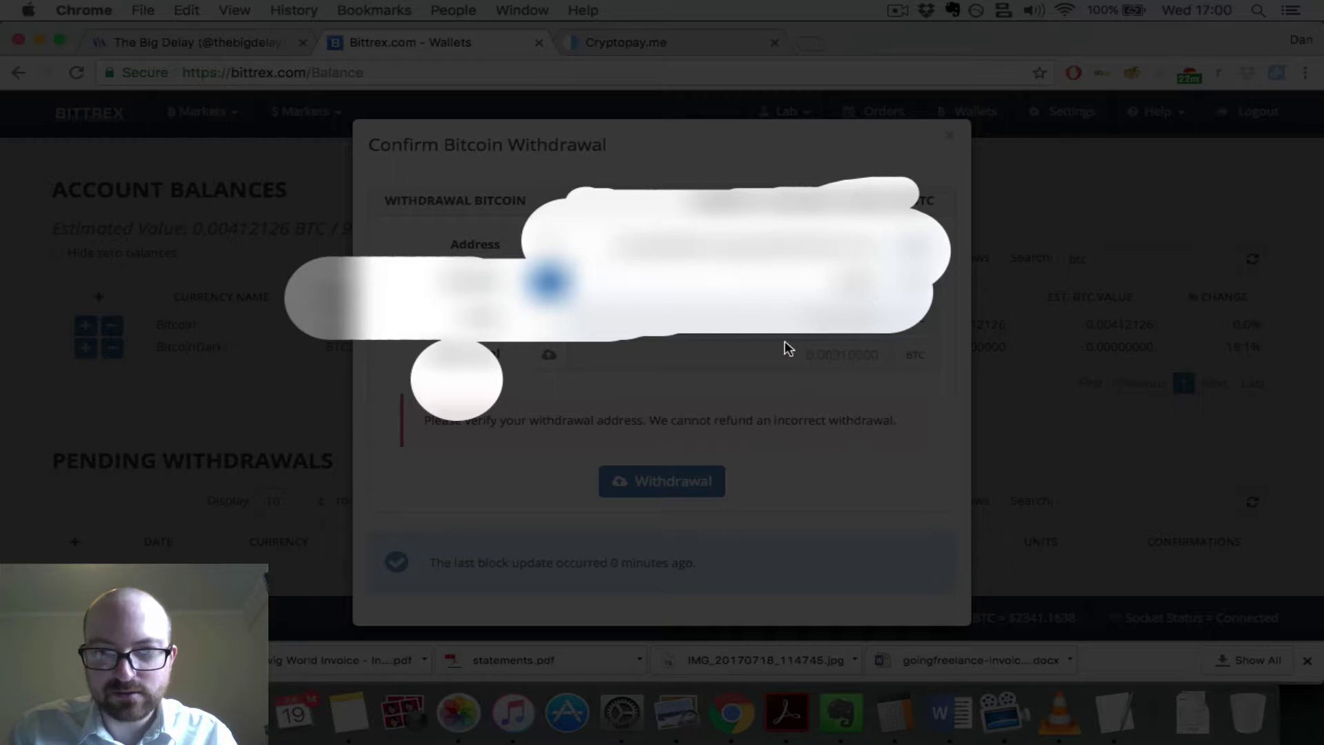
pyautogui.click(609, 41)
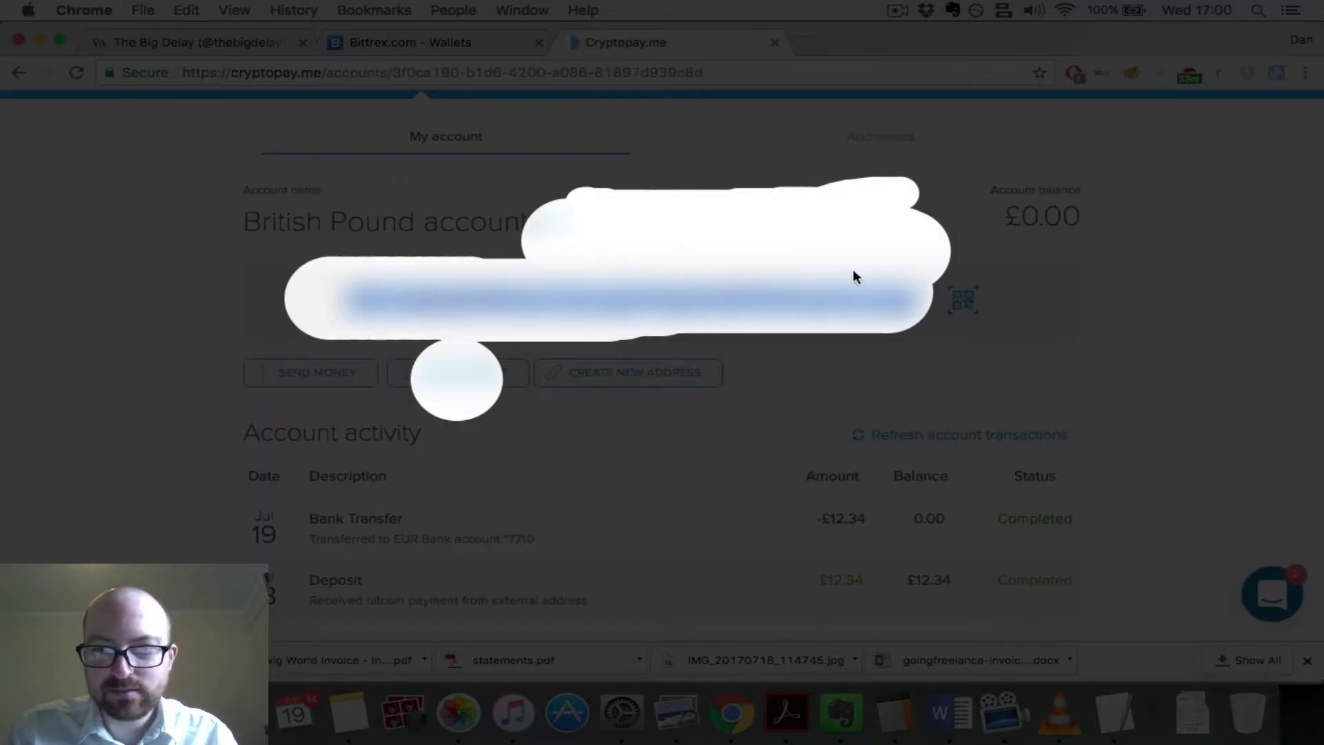
pyautogui.click(387, 43)
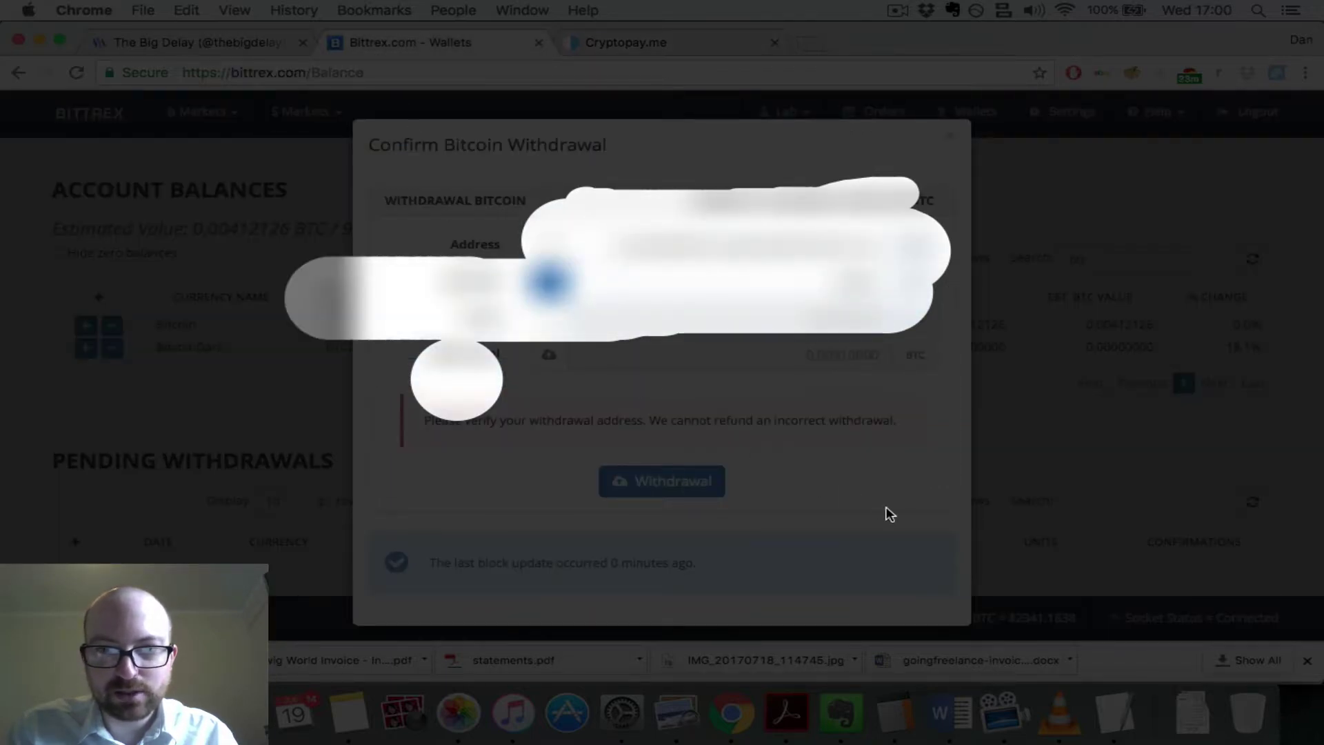
# Step: Submit the Bitcoin withdrawal and confirm it with the two-factor authentication code
pyautogui.click(679, 482)
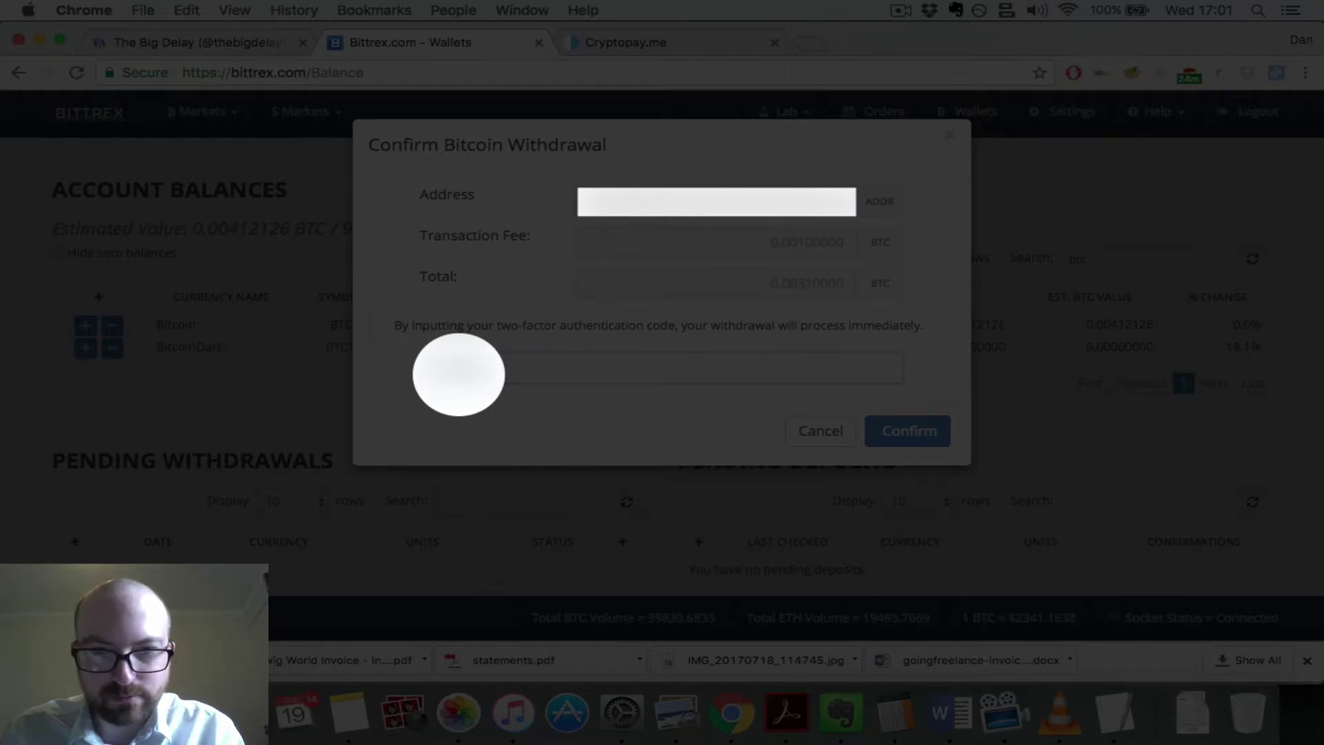
pyautogui.click(905, 432)
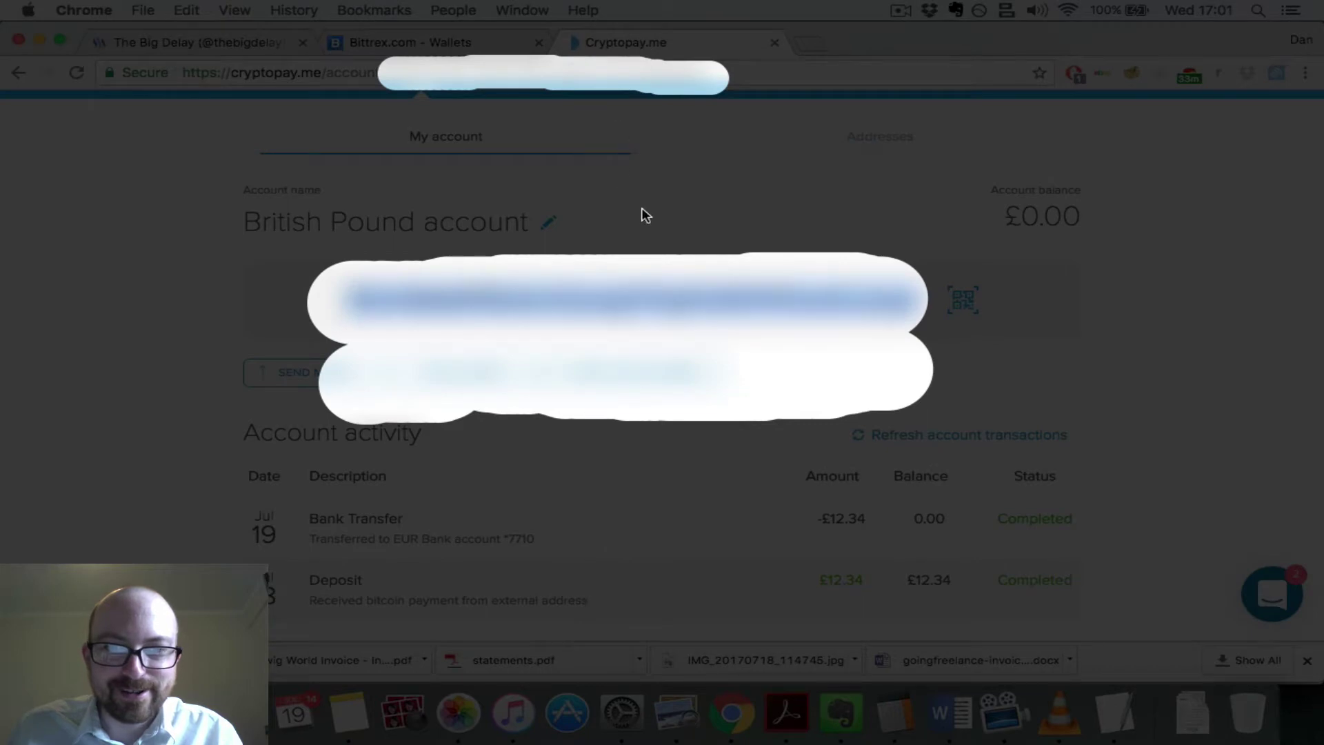
# Step: Reload the British Pound account page in Cryptopay to check for the incoming Bitcoin payment
pyautogui.click(210, 382)
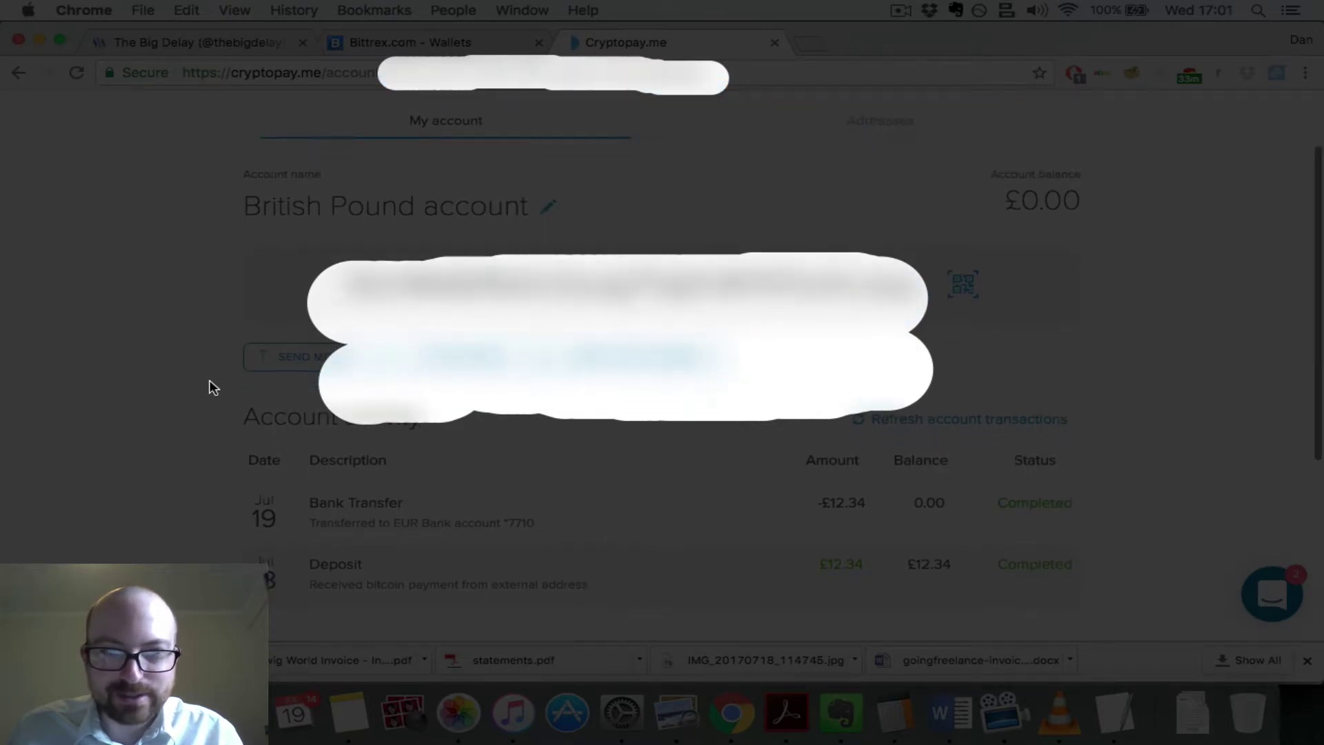
pyautogui.scroll(3, 210, 387)
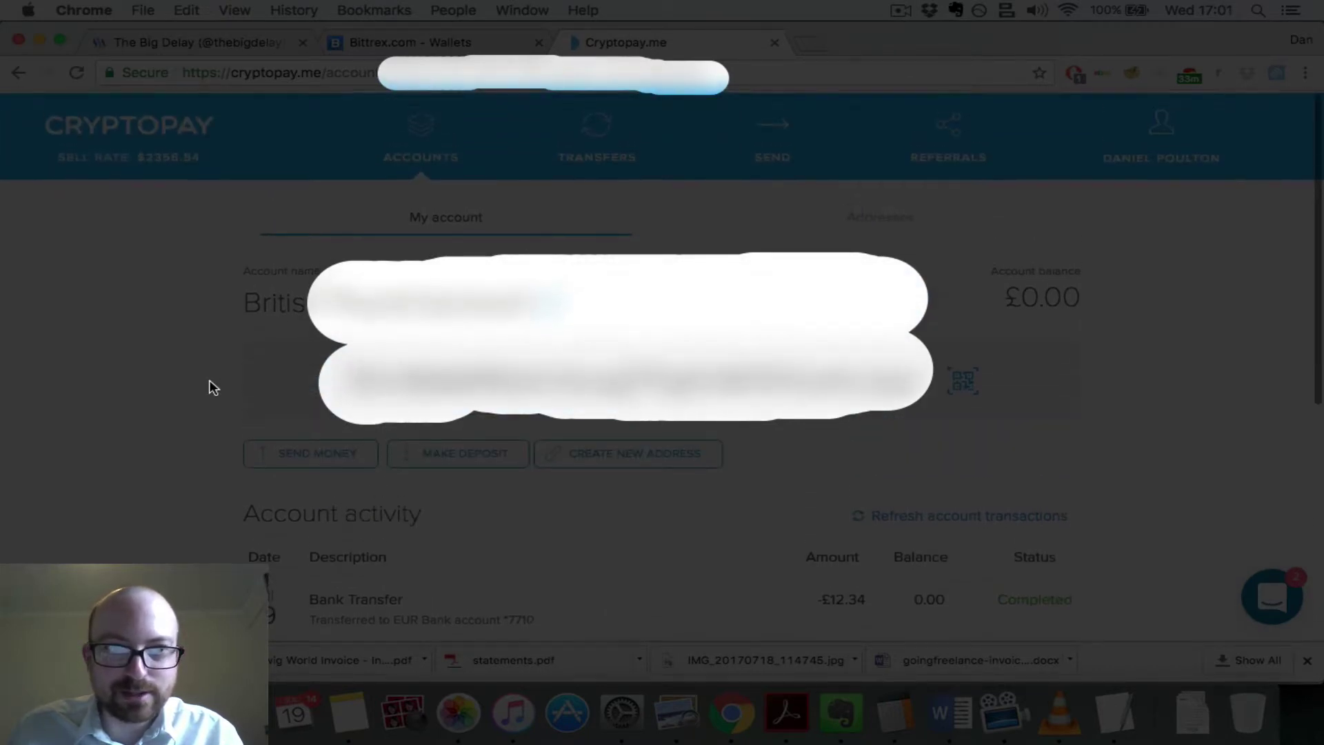
pyautogui.click(77, 73)
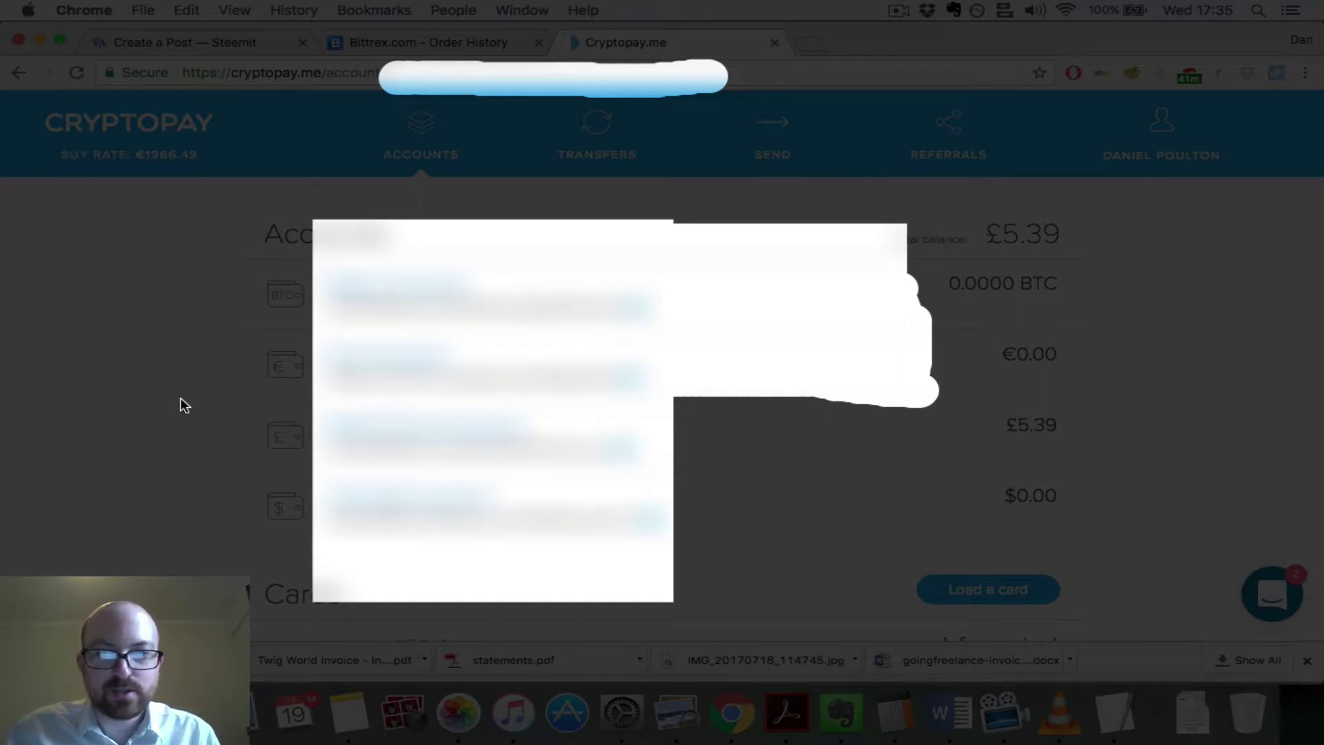
# Step: Open the British Pound account from the Cryptopay accounts list and review its deposit activity and balance
pyautogui.moveTo(921, 443)
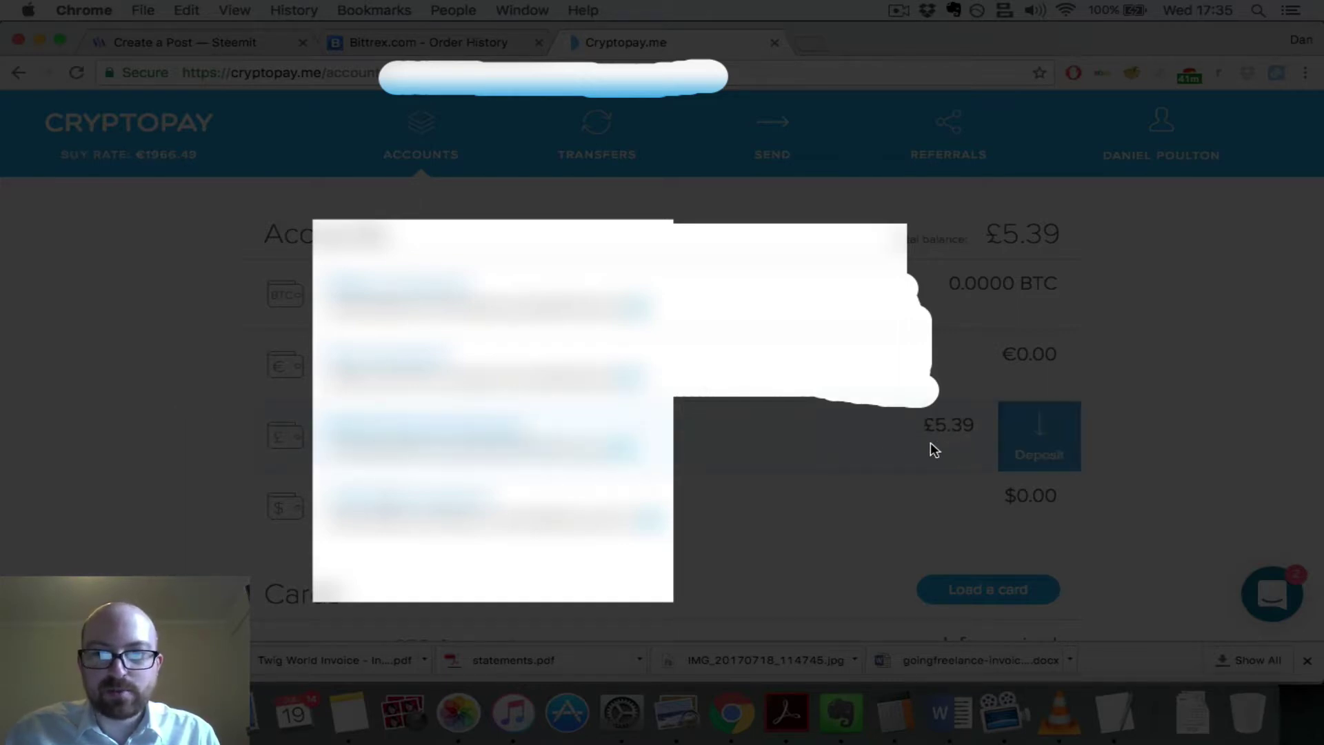
pyautogui.click(453, 431)
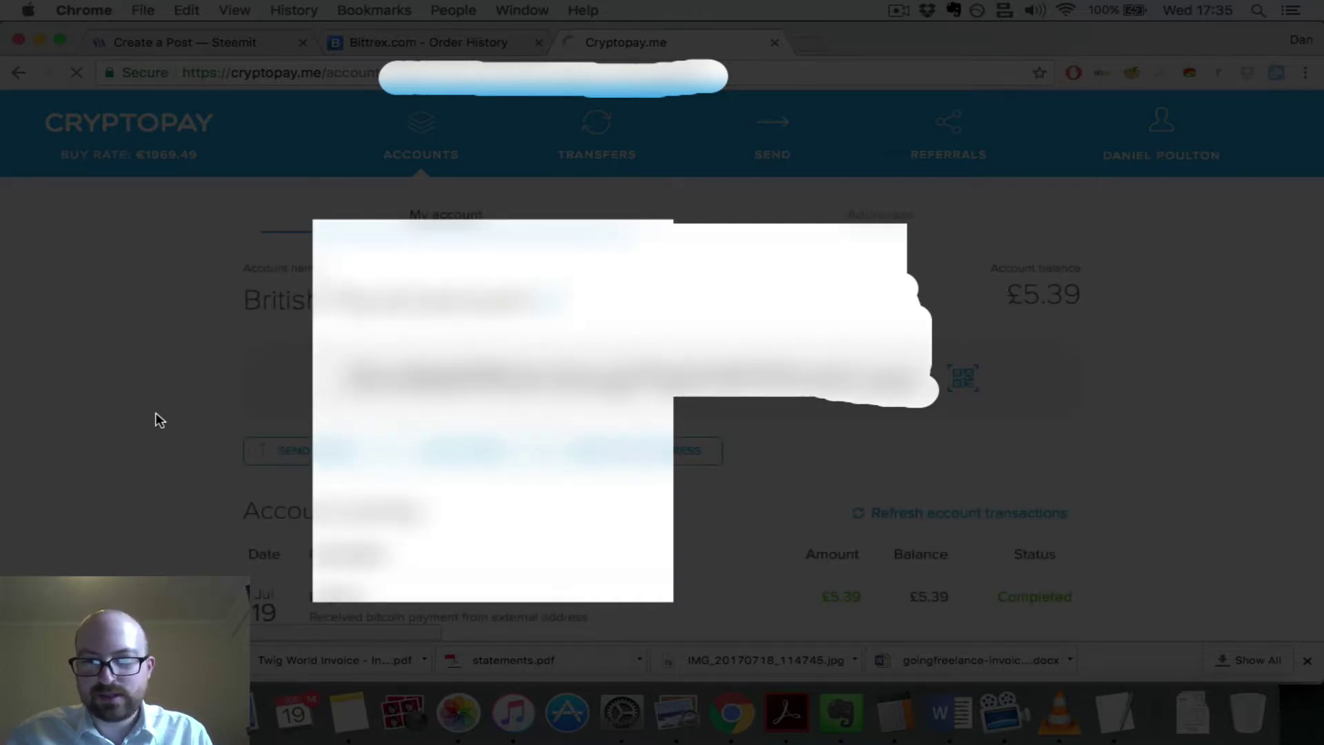
pyautogui.scroll(-1, 160, 420)
pyautogui.scroll(-3, 160, 420)
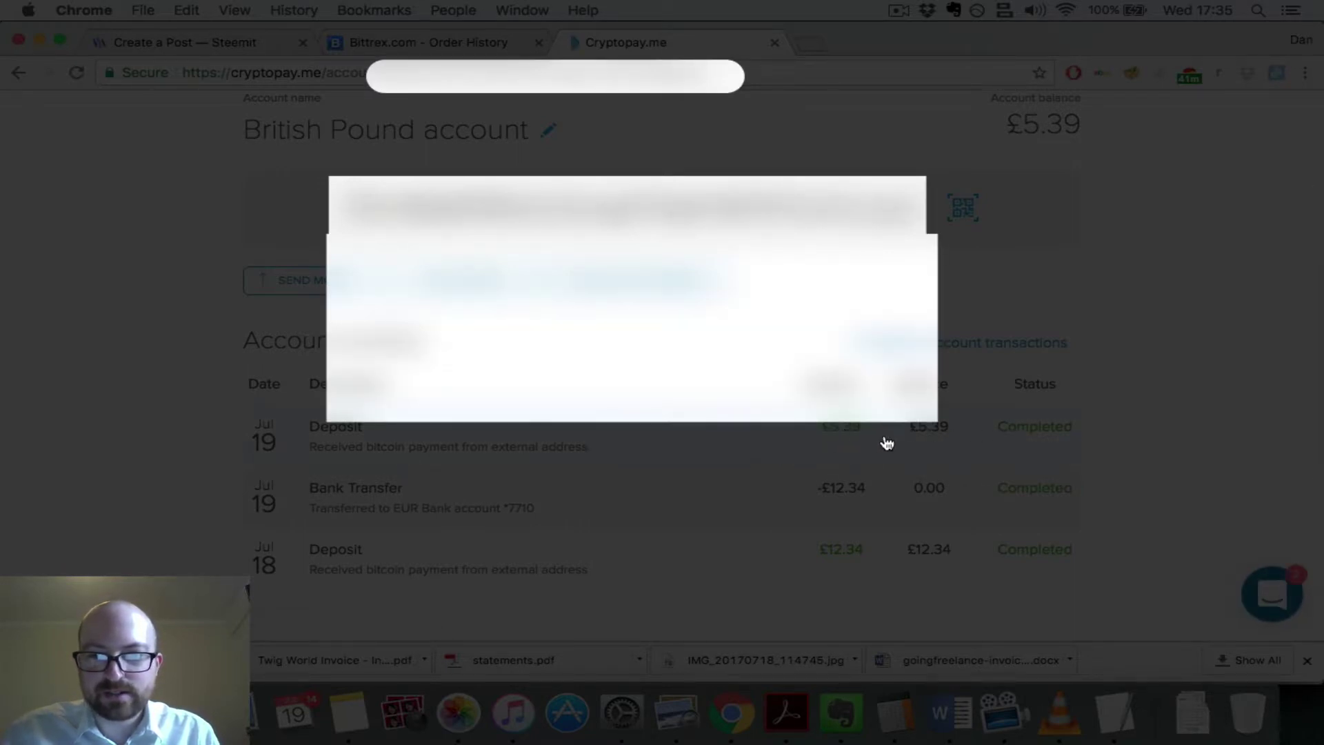
pyautogui.scroll(5, 887, 444)
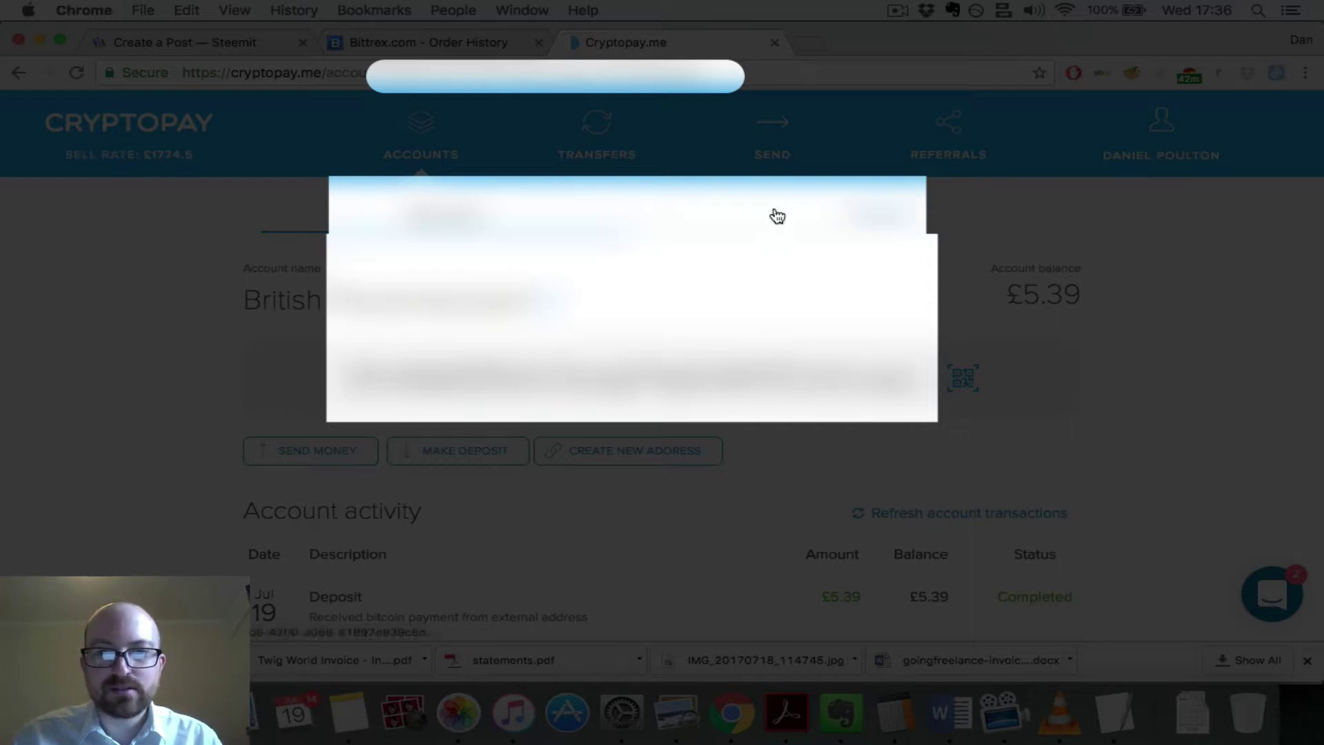
# Step: Open the Send money form in Cryptopay and choose the British Pound account to transfer from
pyautogui.click(774, 160)
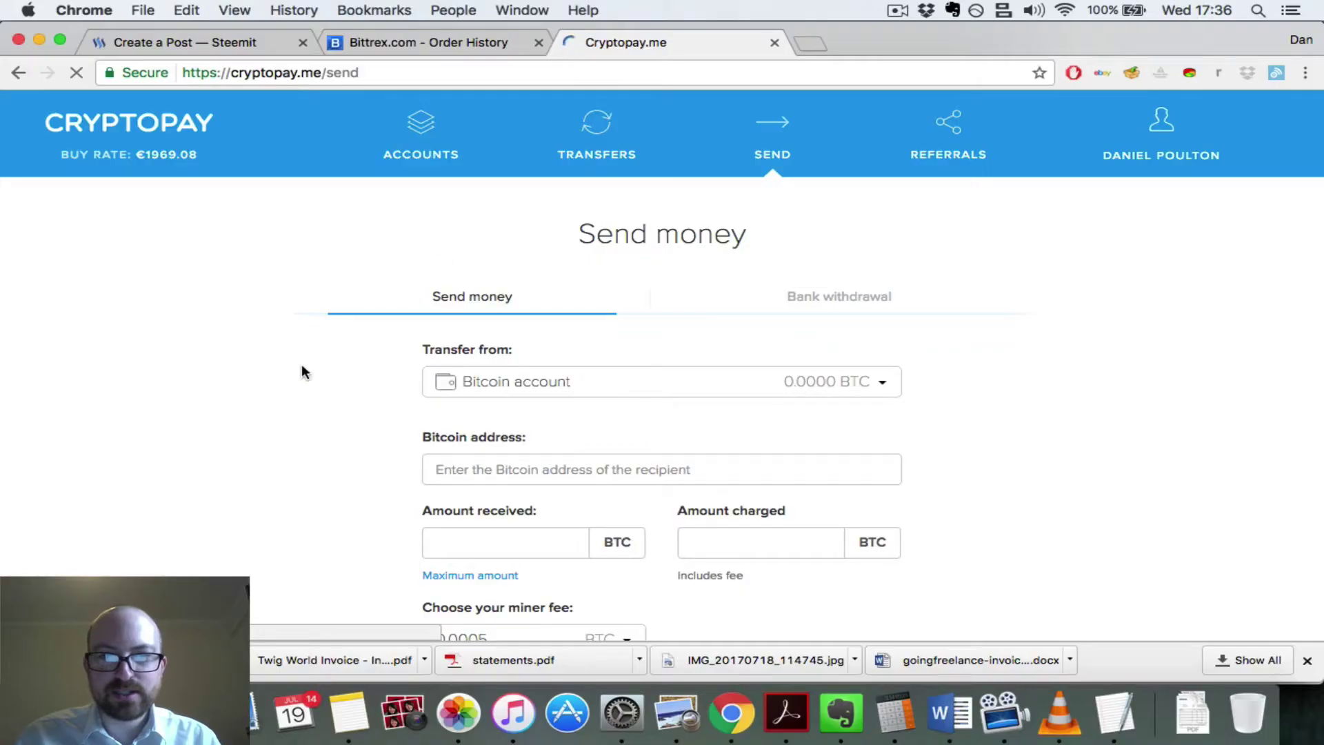
pyautogui.scroll(-2, 314, 396)
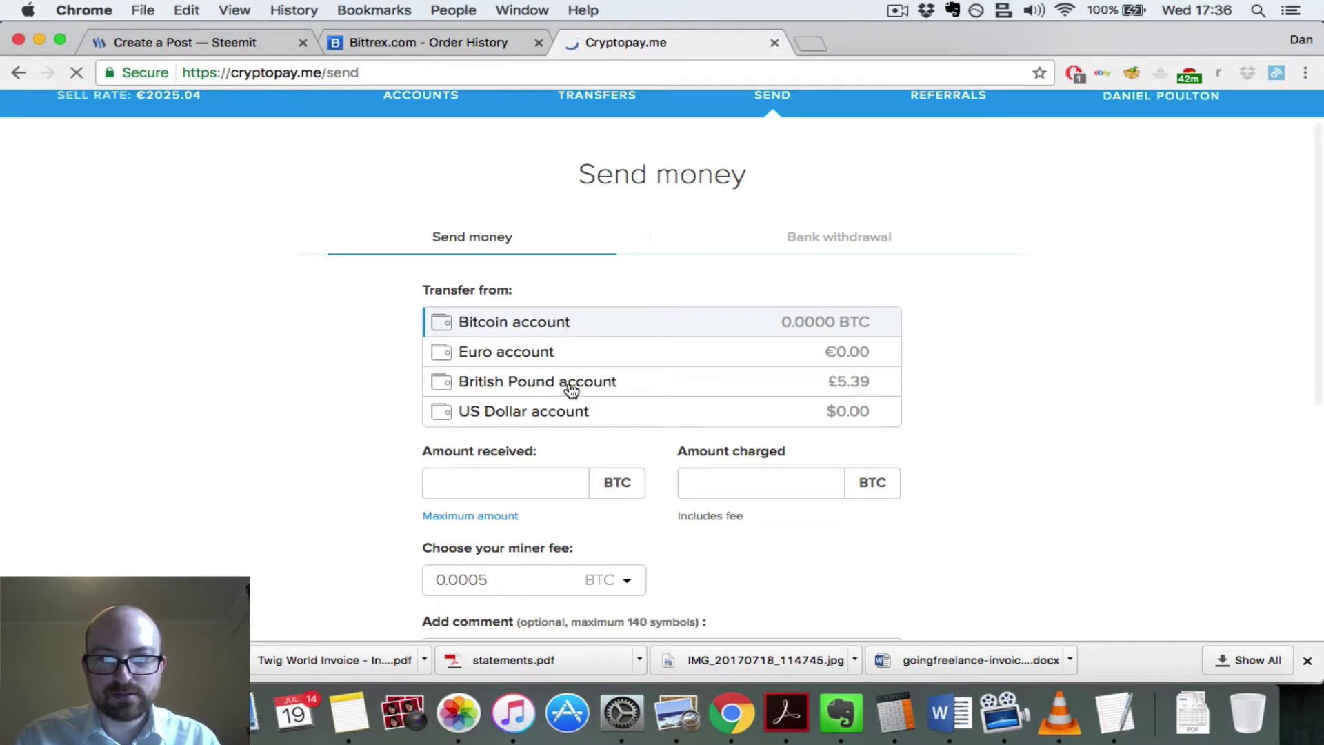
pyautogui.click(571, 387)
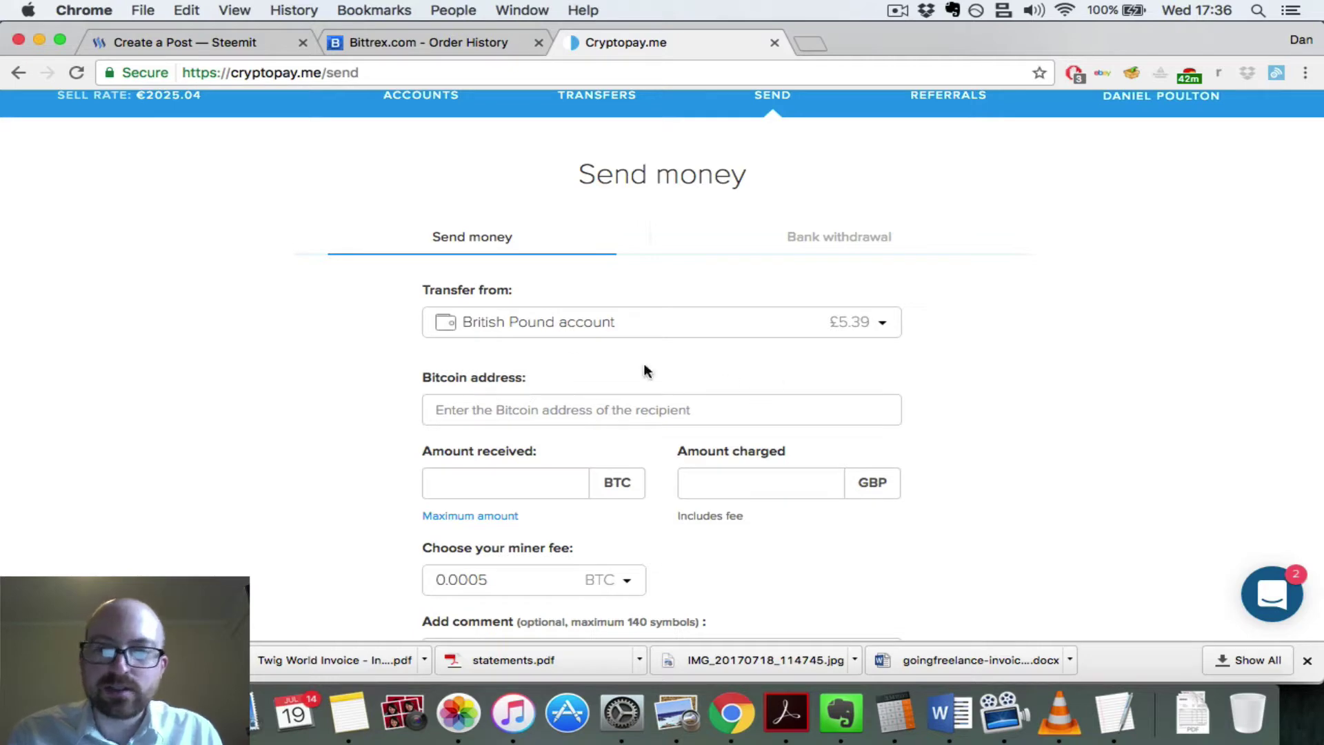
# Step: Switch the transfer to a bank withdrawal, set the British Pound account as its source, and review the remaining fields
pyautogui.click(839, 238)
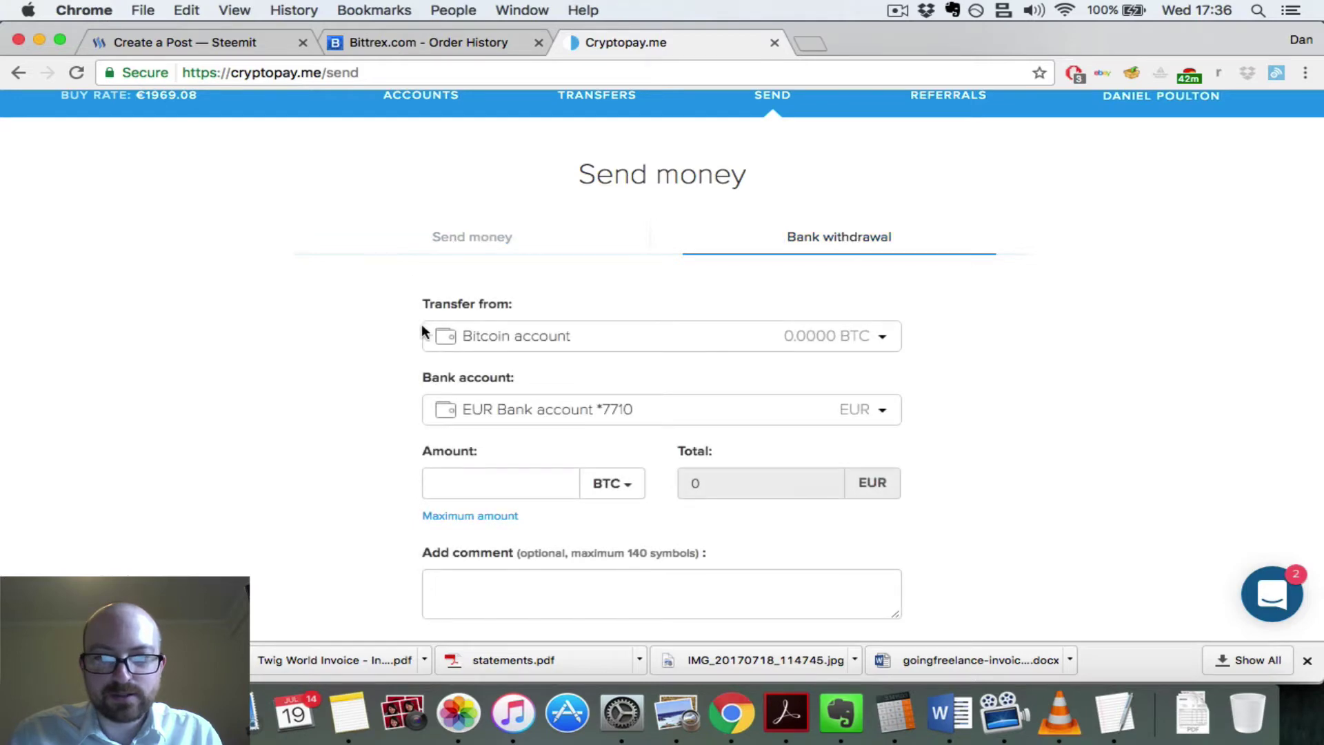
pyautogui.click(524, 350)
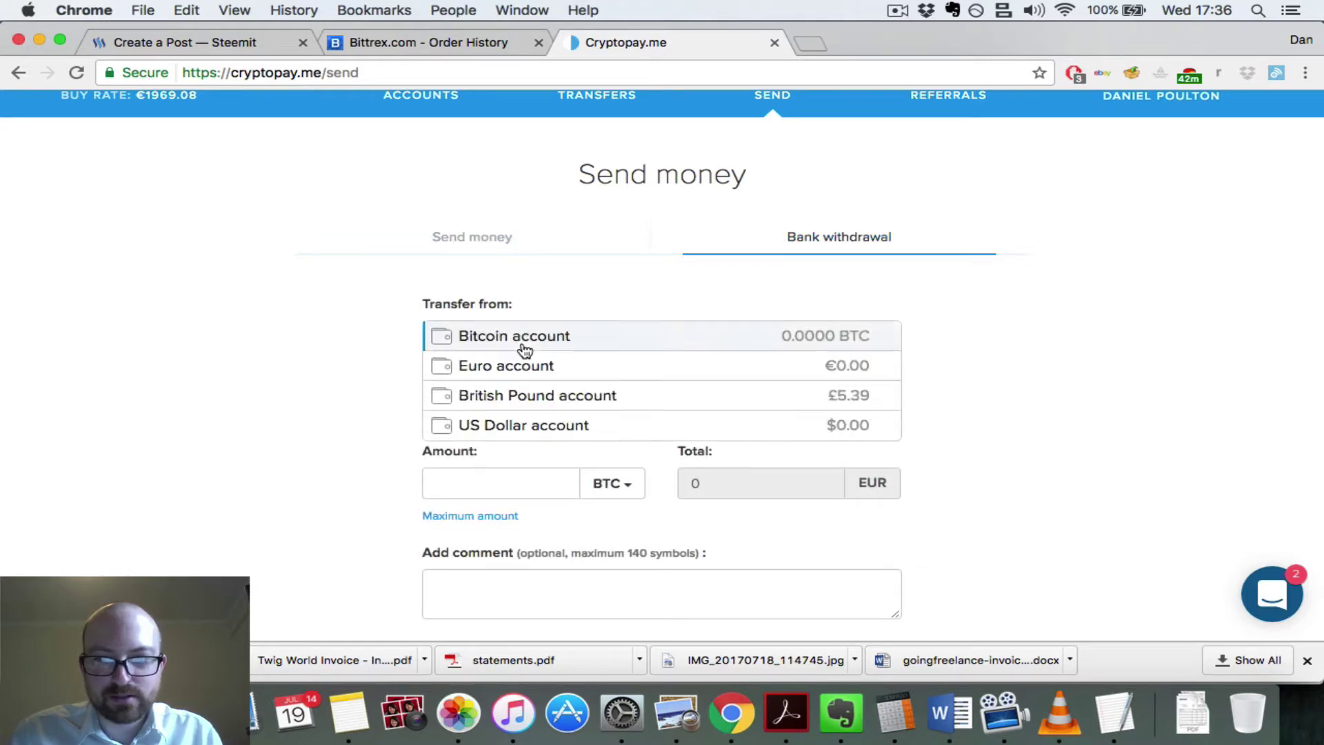
pyautogui.click(514, 394)
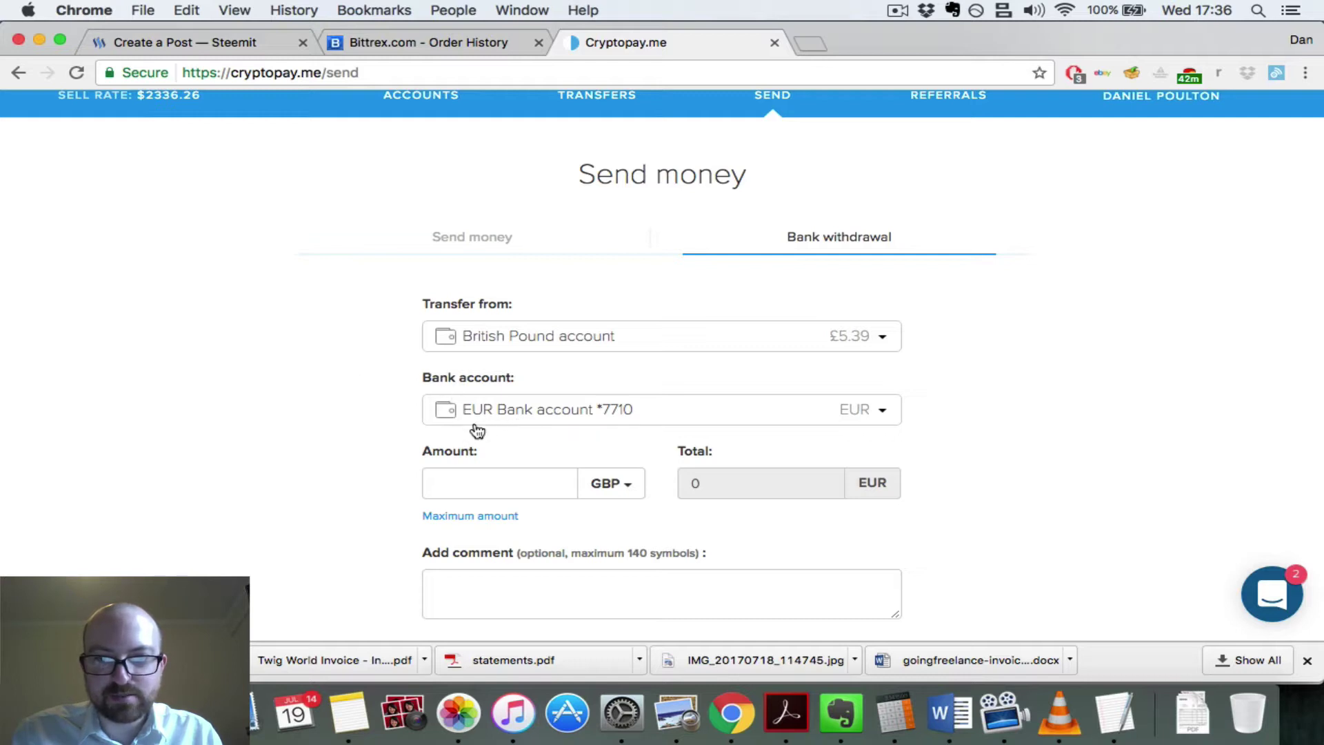
pyautogui.scroll(-3, 376, 429)
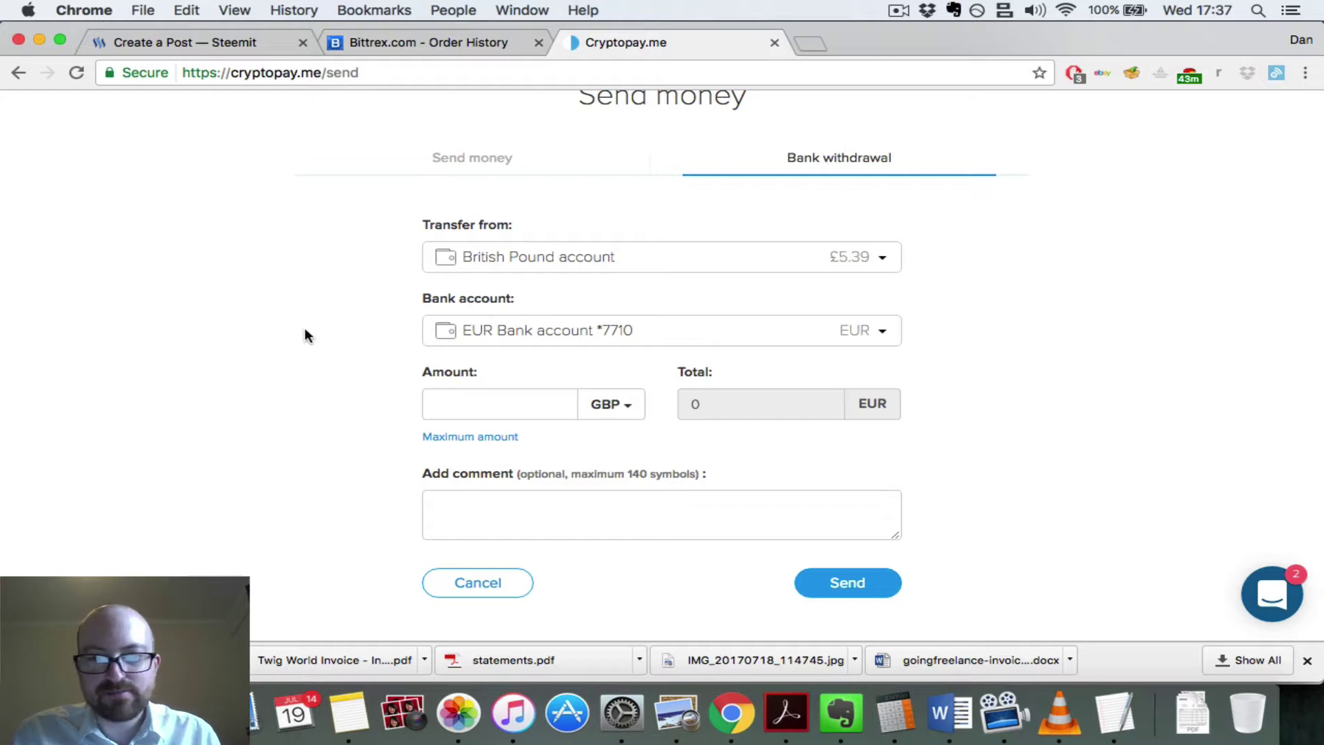
# Step: Withdraw 5.39 GBP to the selected EUR bank account, confirming the transfer with the two-factor validation code
pyautogui.click(483, 408)
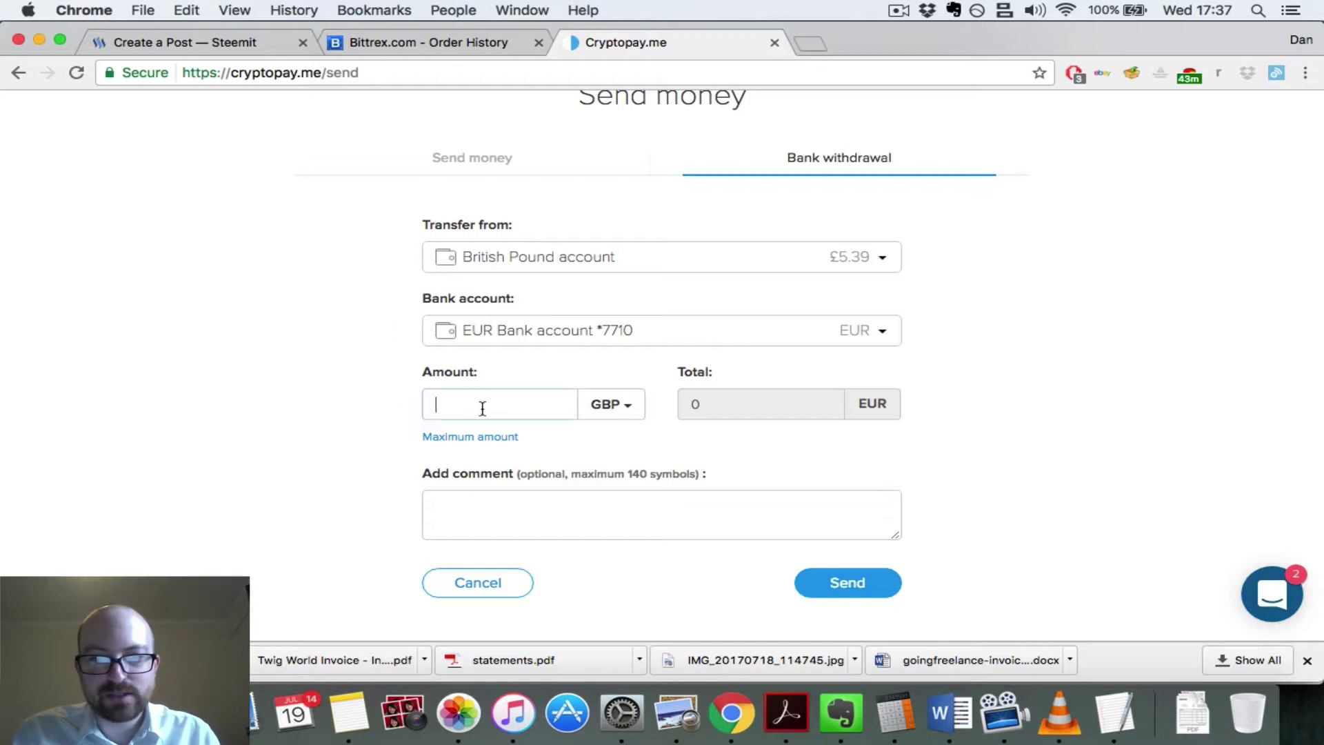
pyautogui.write('5')
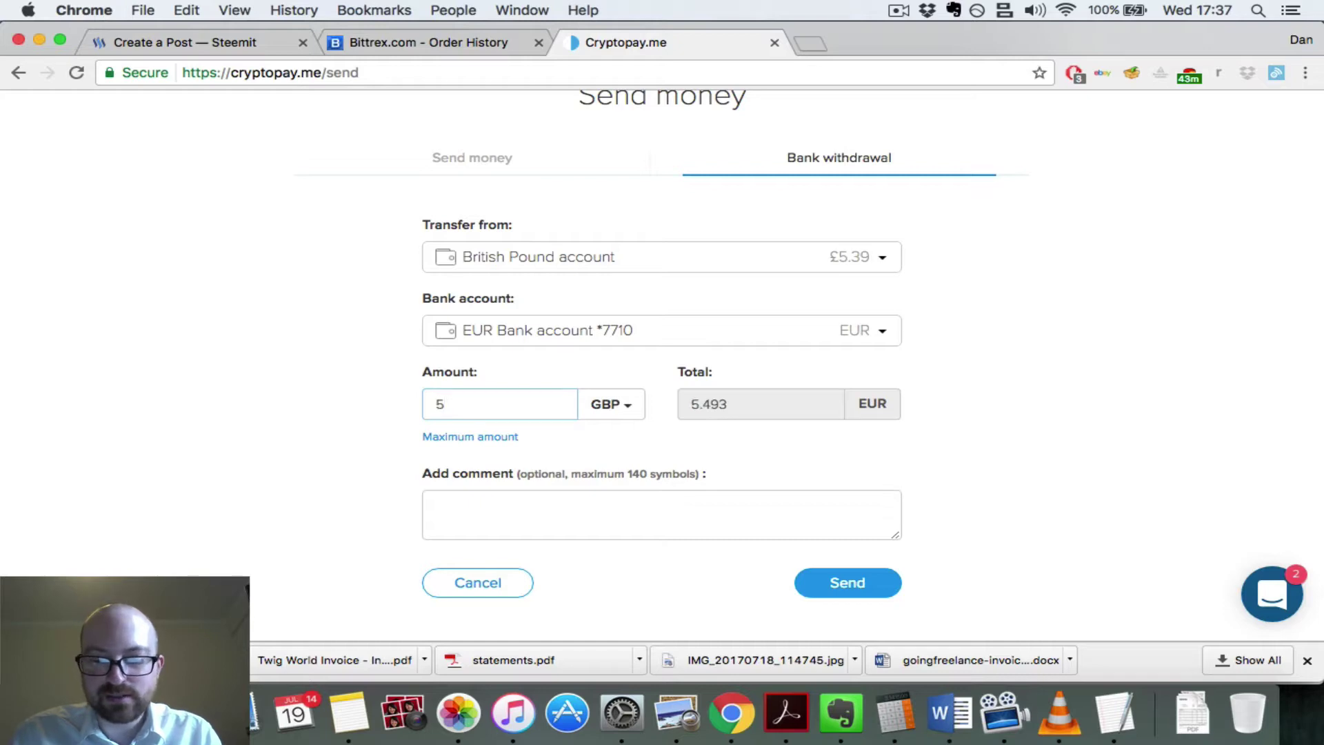
pyautogui.write('.')
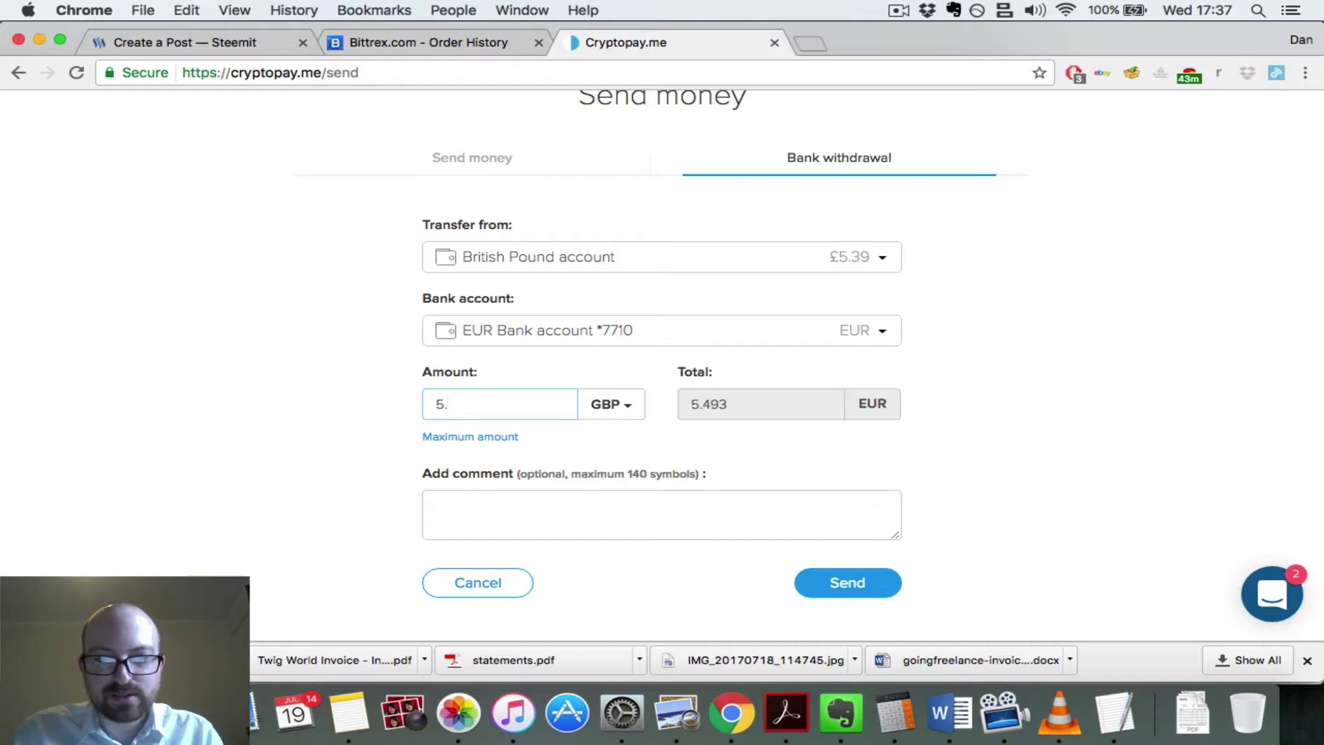
pyautogui.write('39')
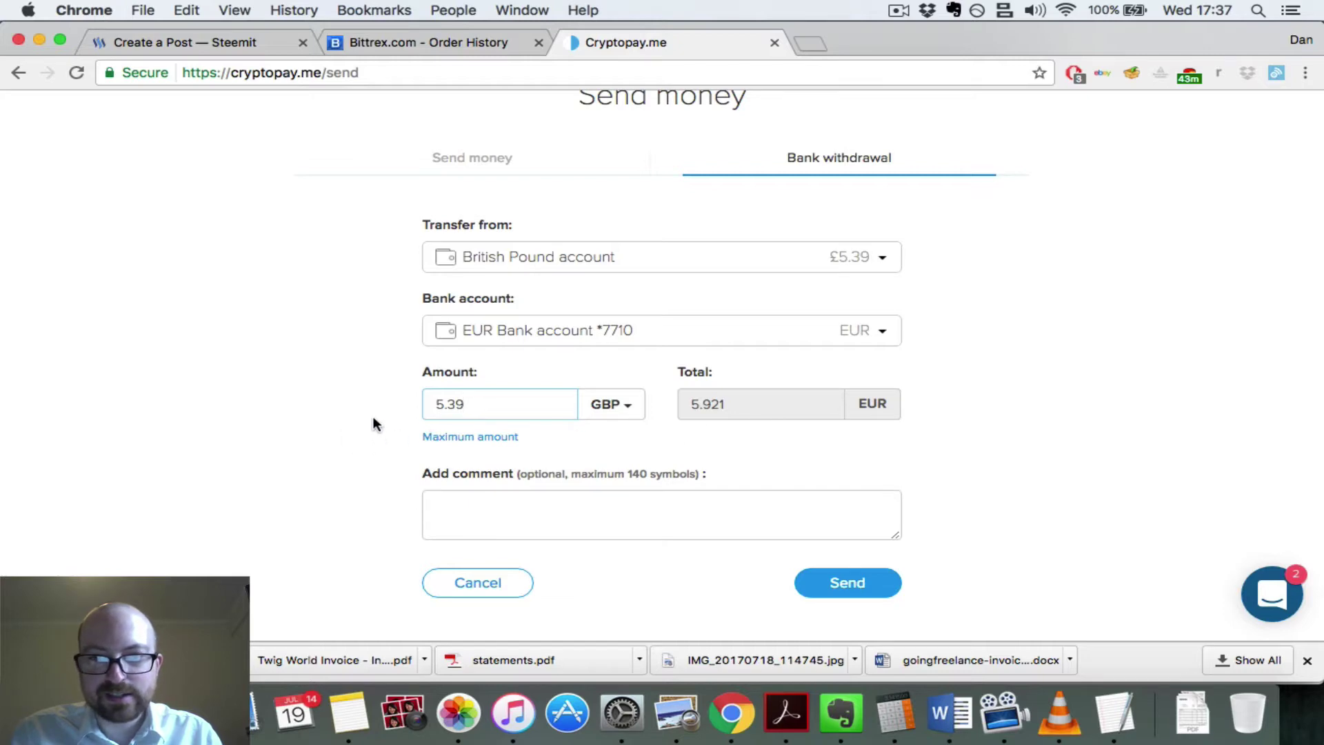
pyautogui.scroll(-2, 374, 418)
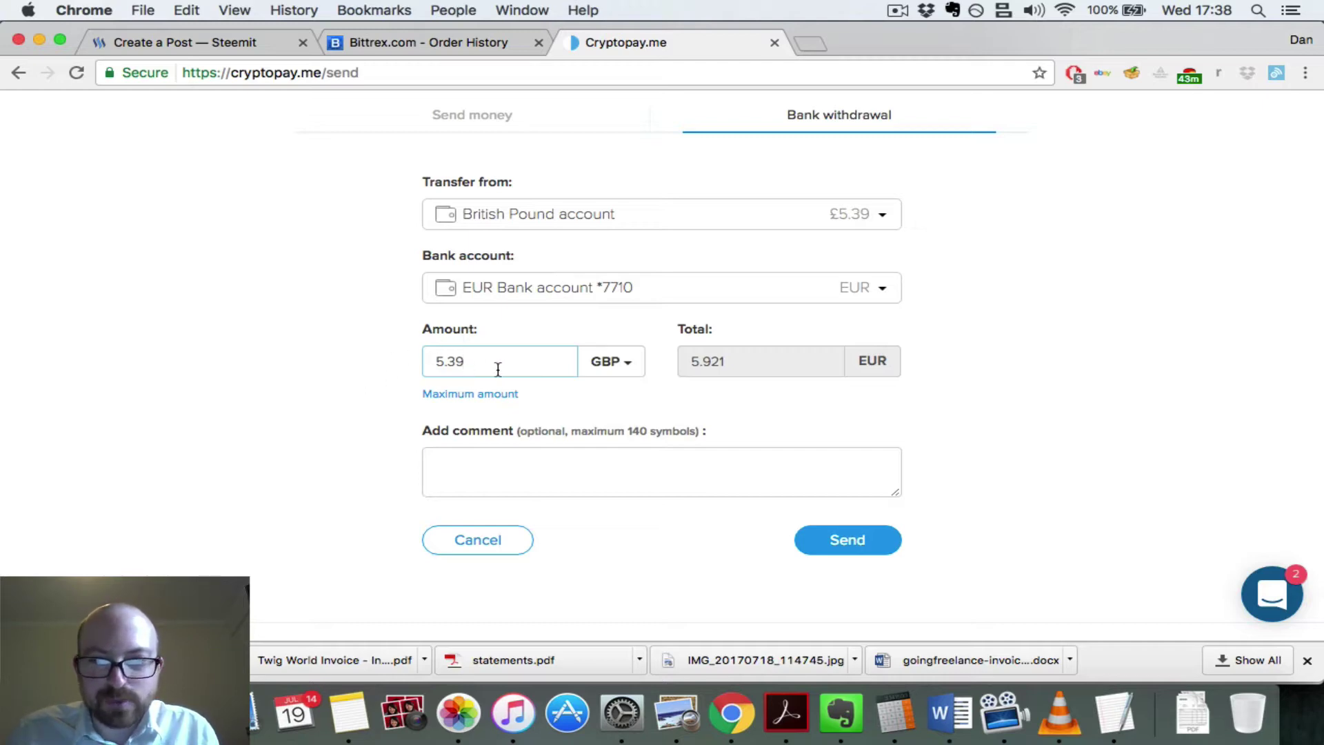
pyautogui.click(841, 545)
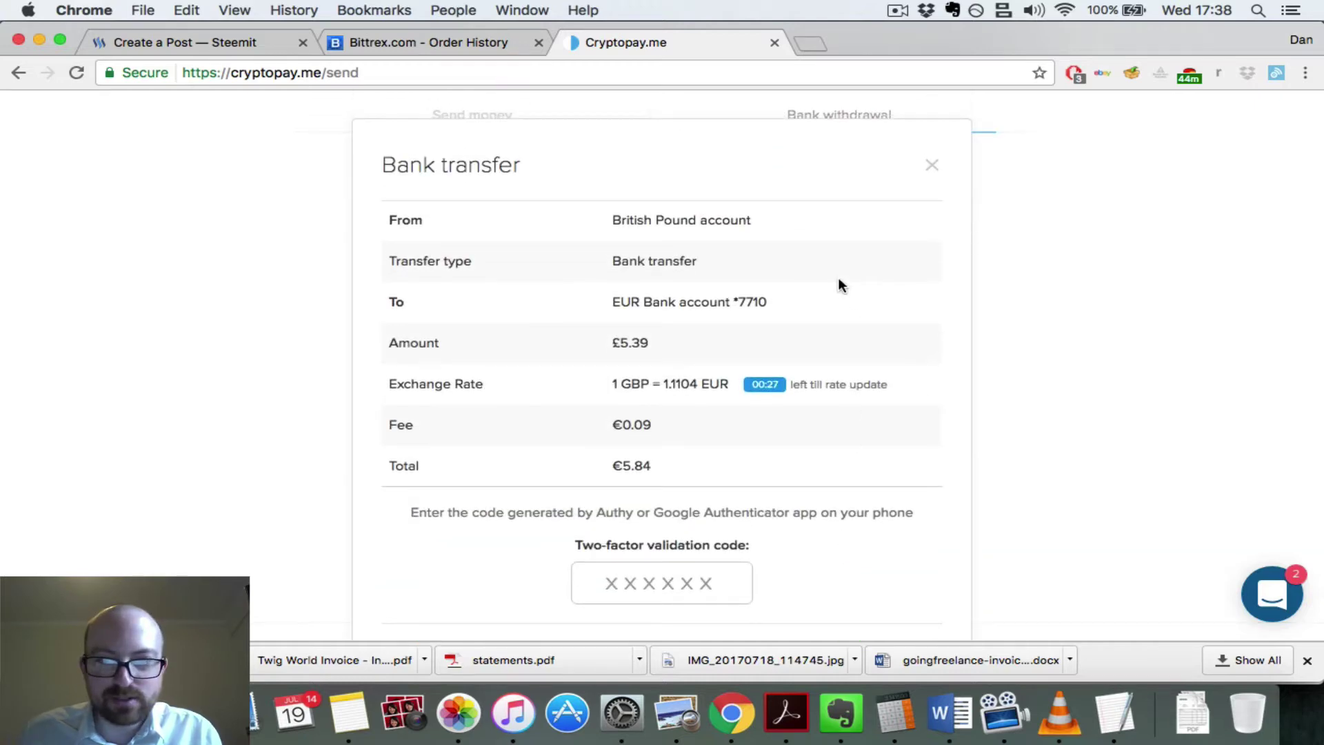
pyautogui.scroll(-1, 840, 280)
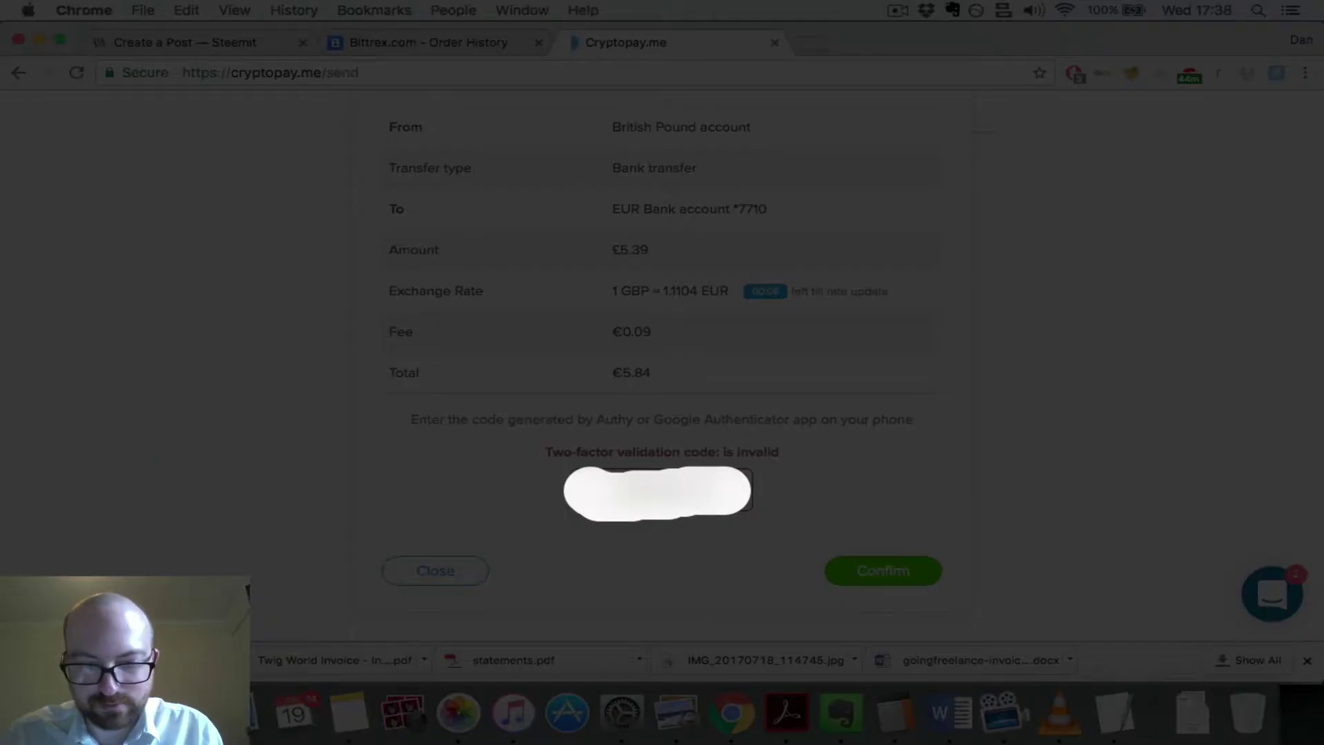
pyautogui.click(885, 567)
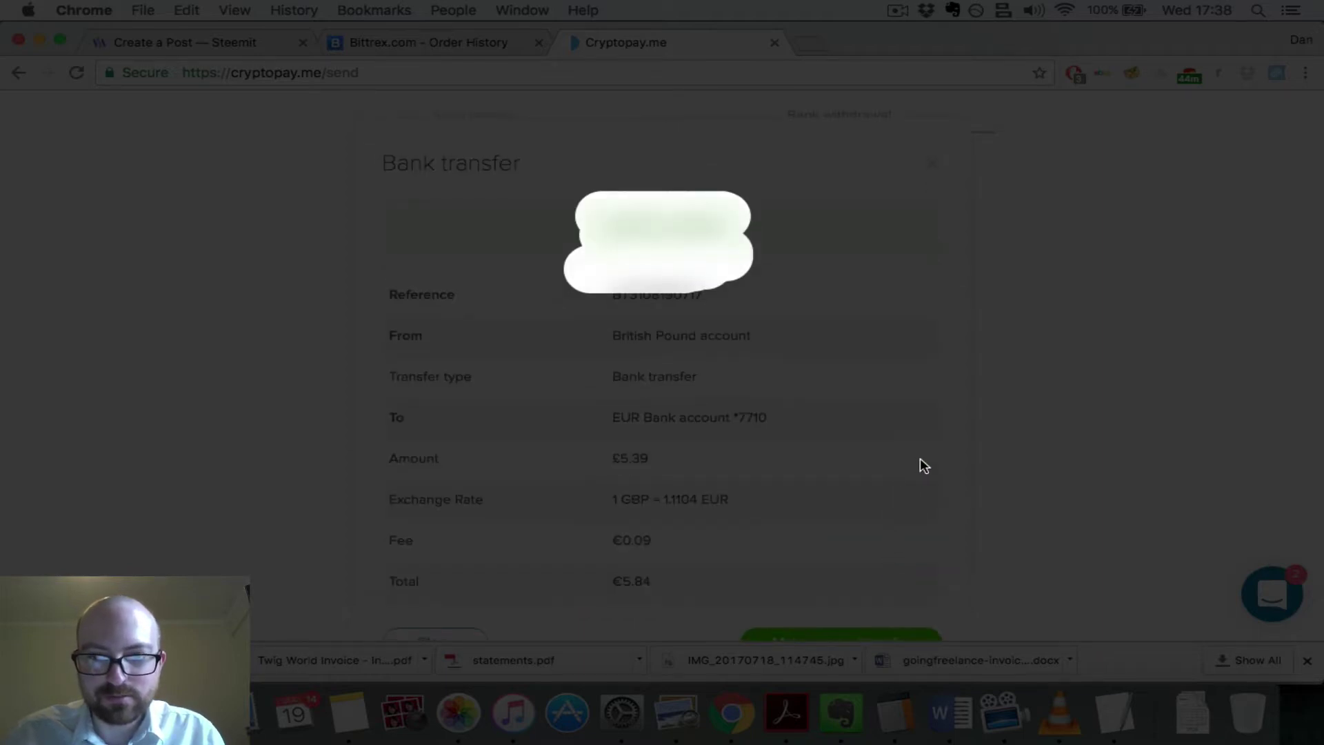
# Step: Review the bank transfer's summary, close it, and check the balances in the Cryptopay accounts list
pyautogui.scroll(-2, 920, 458)
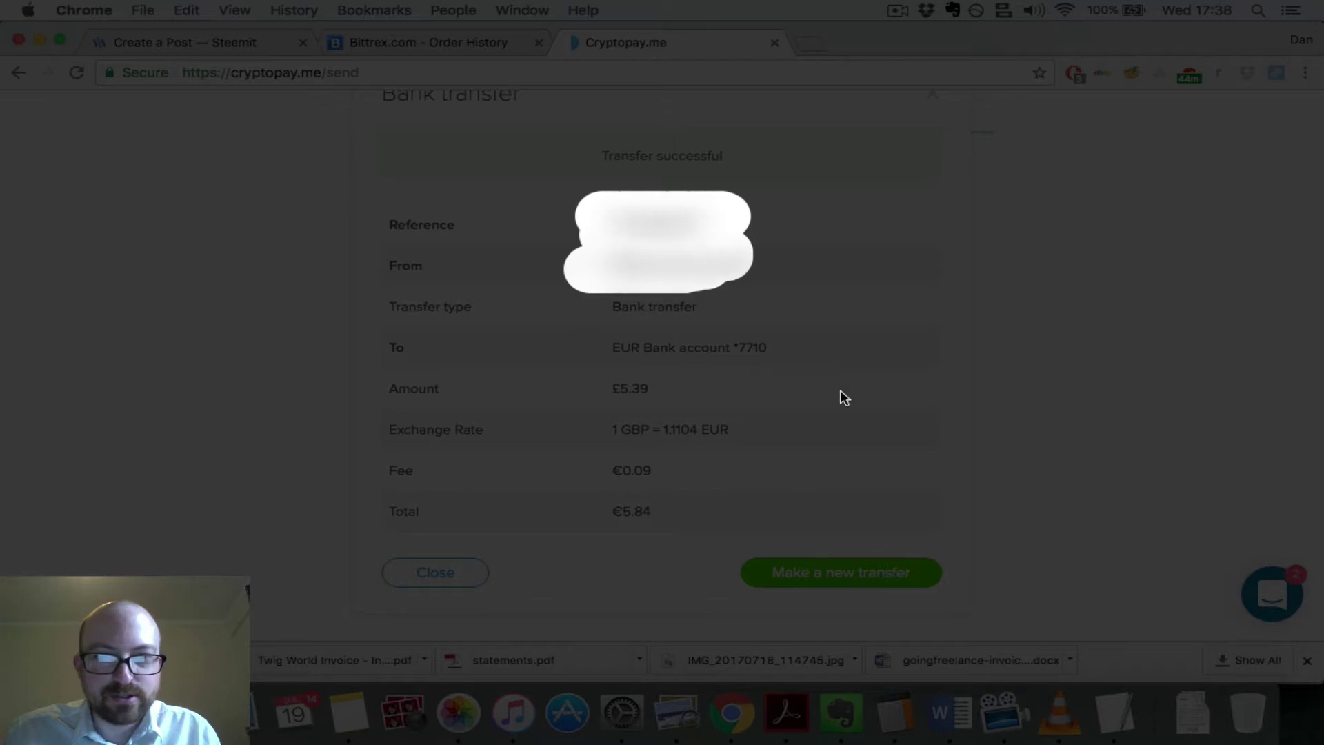
pyautogui.scroll(2, 845, 398)
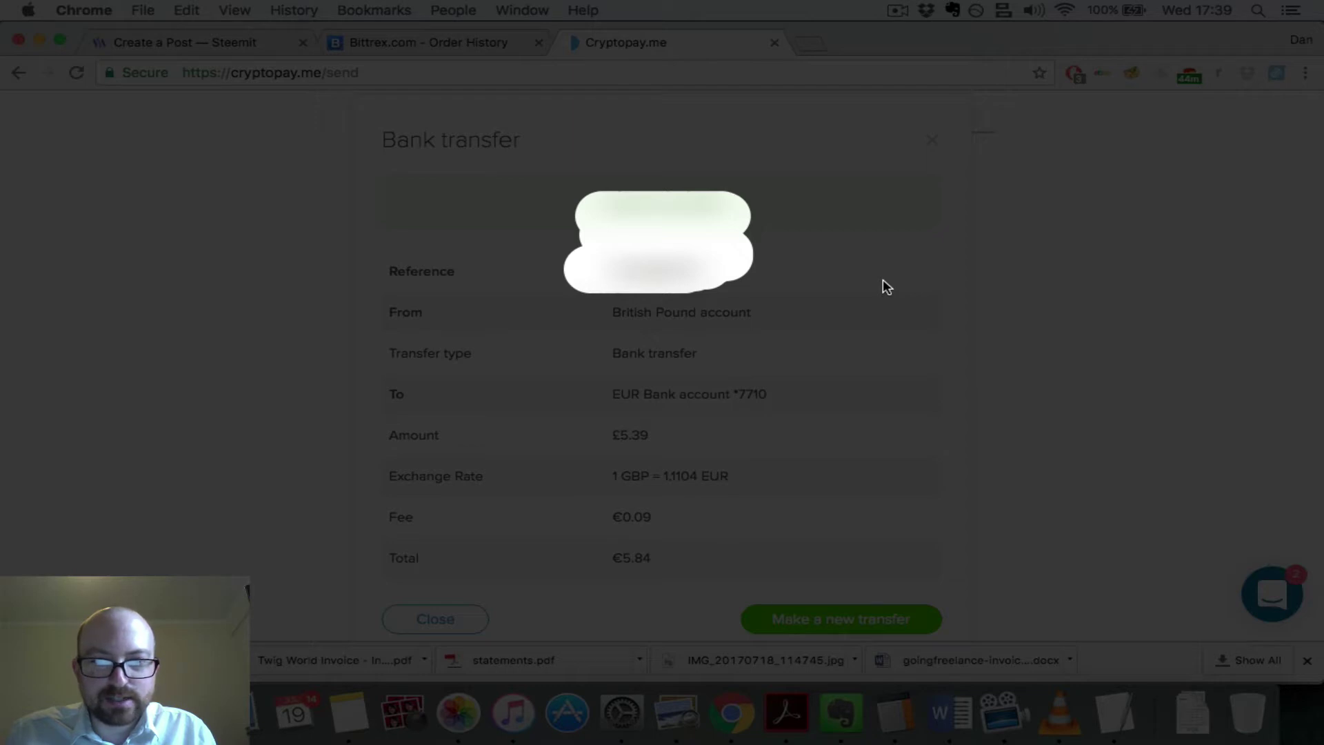
pyautogui.scroll(-2, 883, 279)
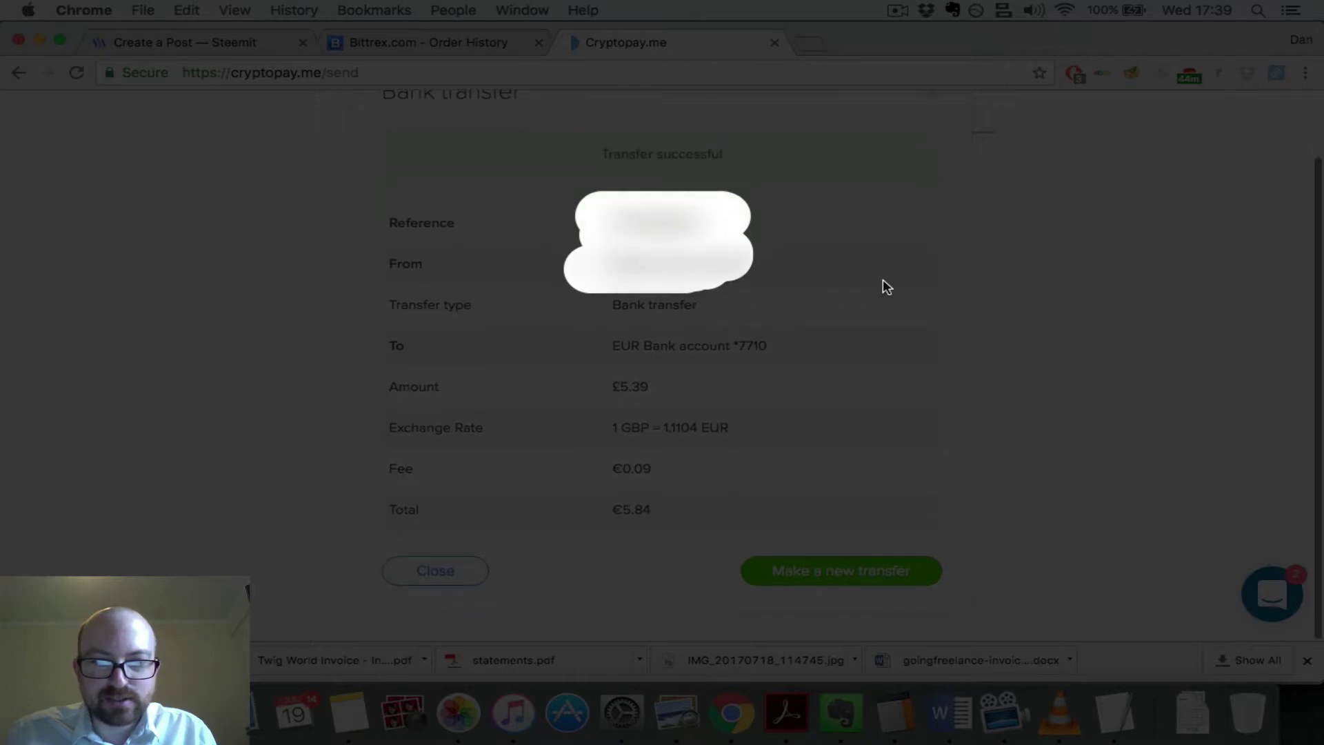
pyautogui.scroll(1, 419, 580)
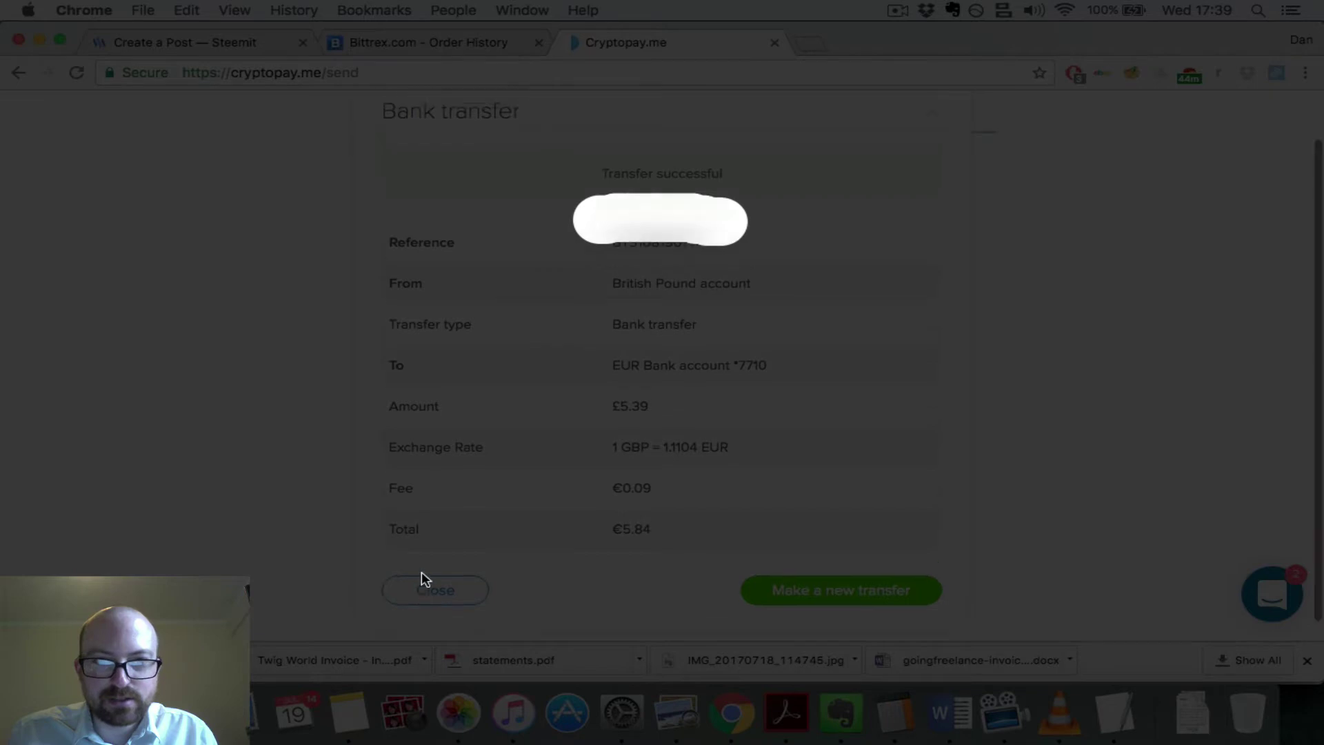
pyautogui.click(427, 588)
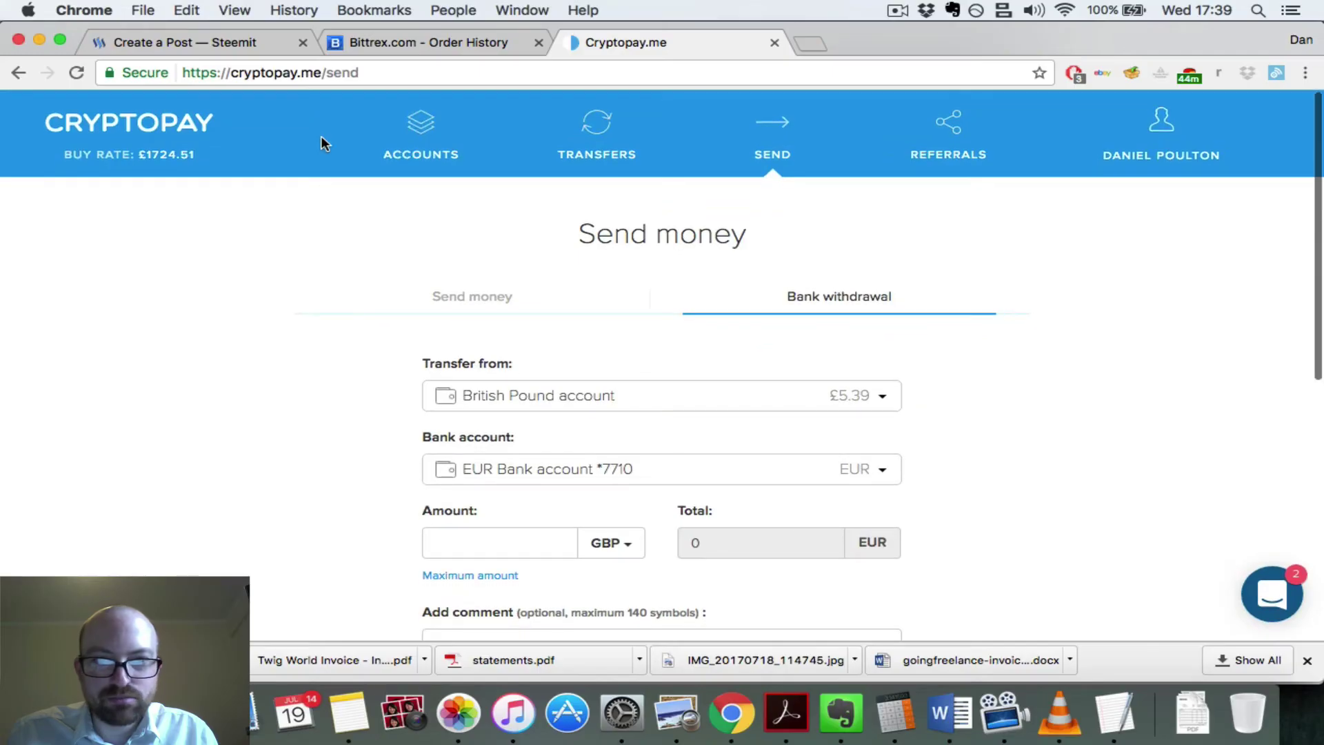
pyautogui.click(422, 131)
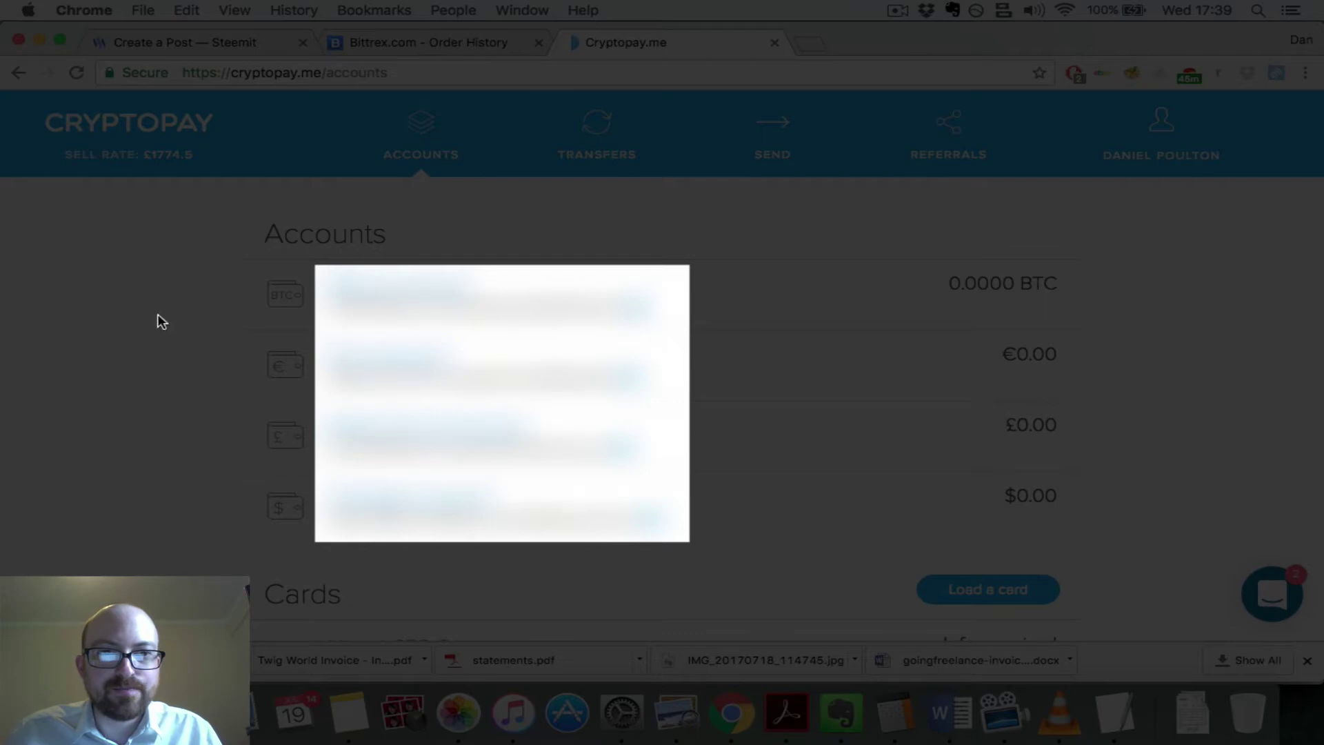
# Step: Switch to Steemit, go to the wallet, and open the transfer form for the Steem Dollars balance
pyautogui.click(164, 42)
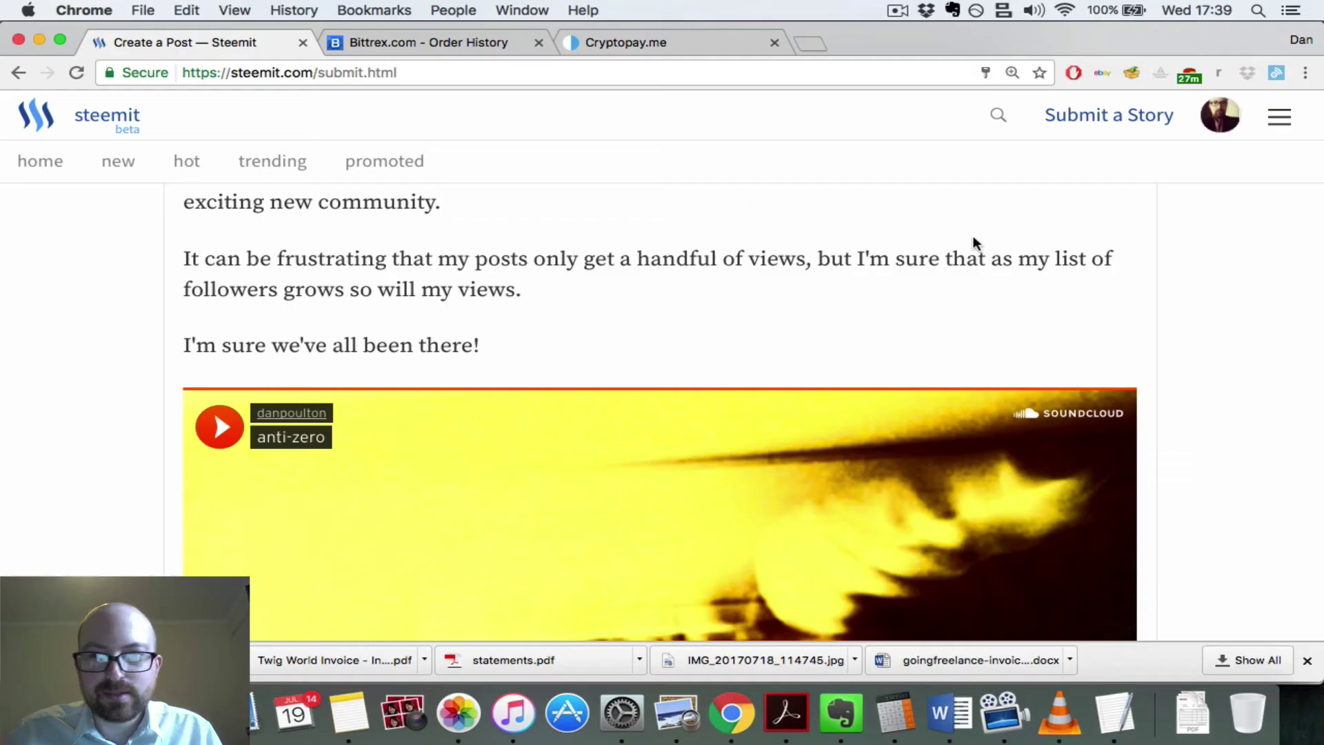
pyautogui.scroll(10, 1242, 325)
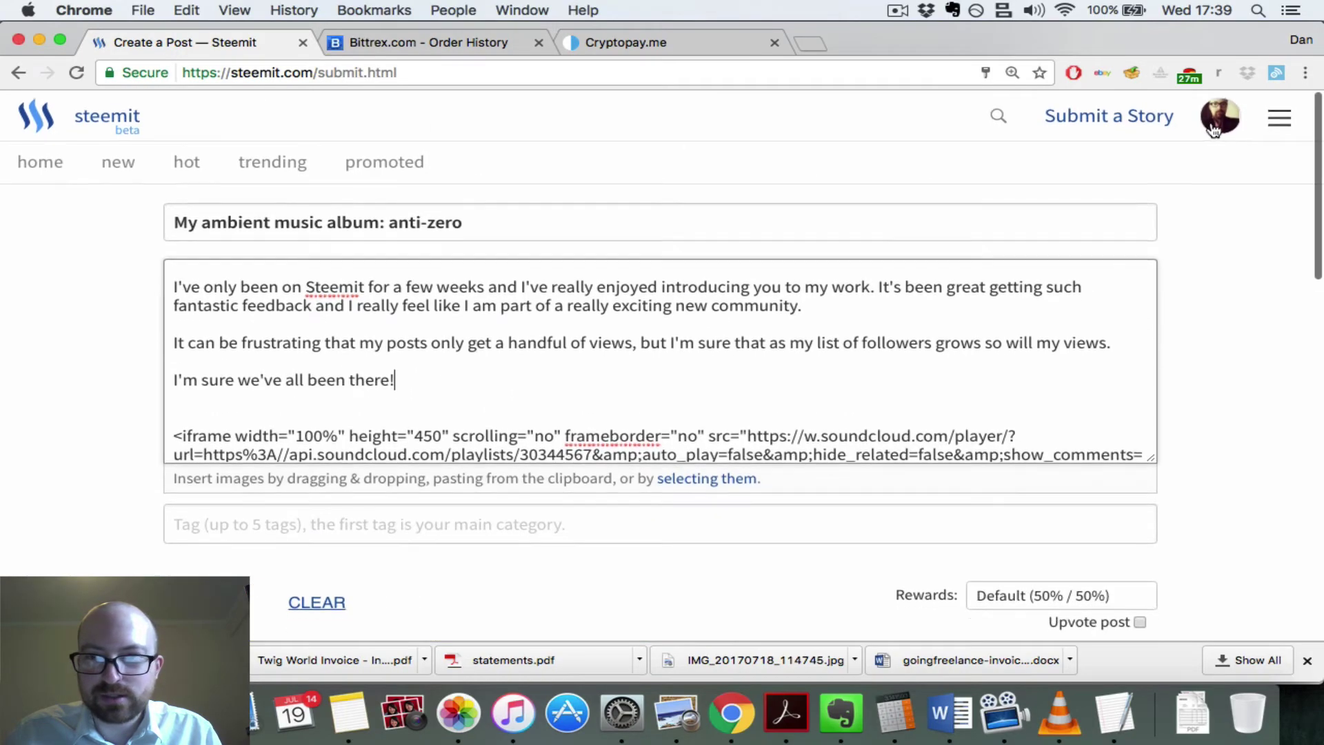
pyautogui.click(1219, 125)
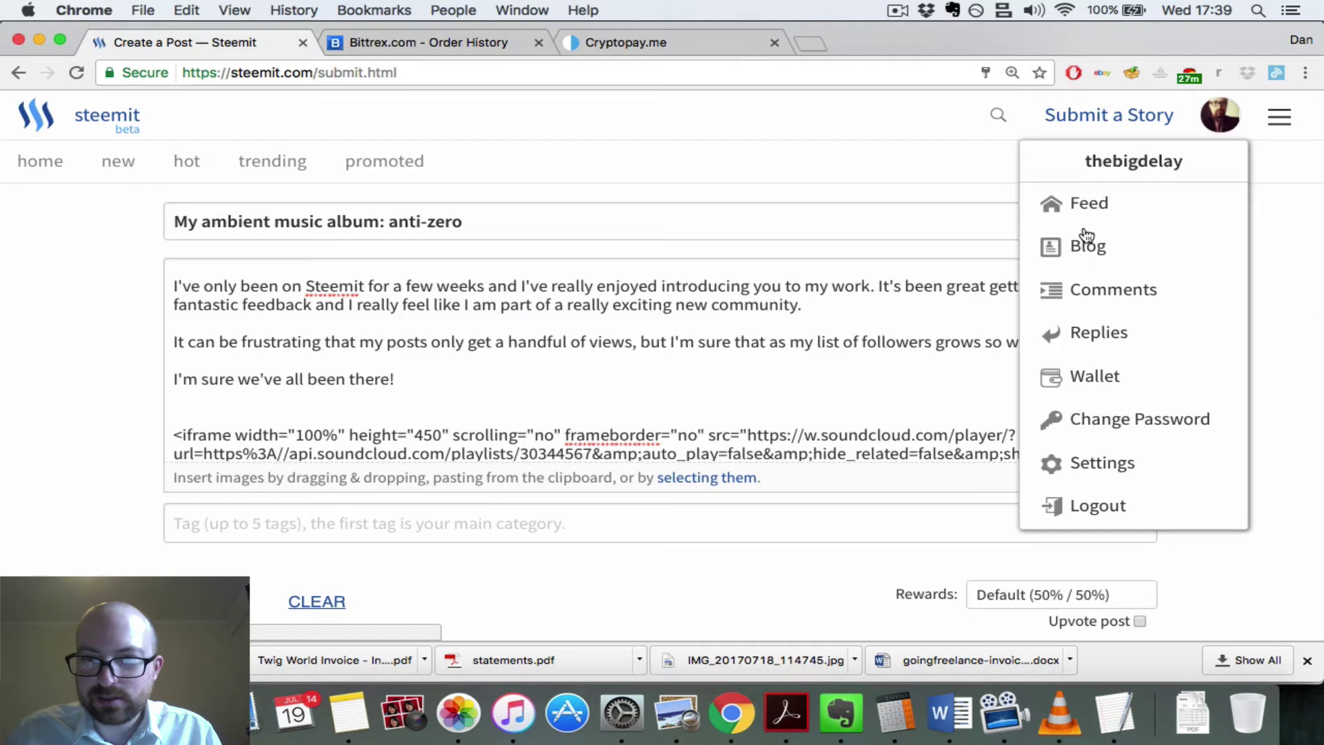
pyautogui.click(1084, 385)
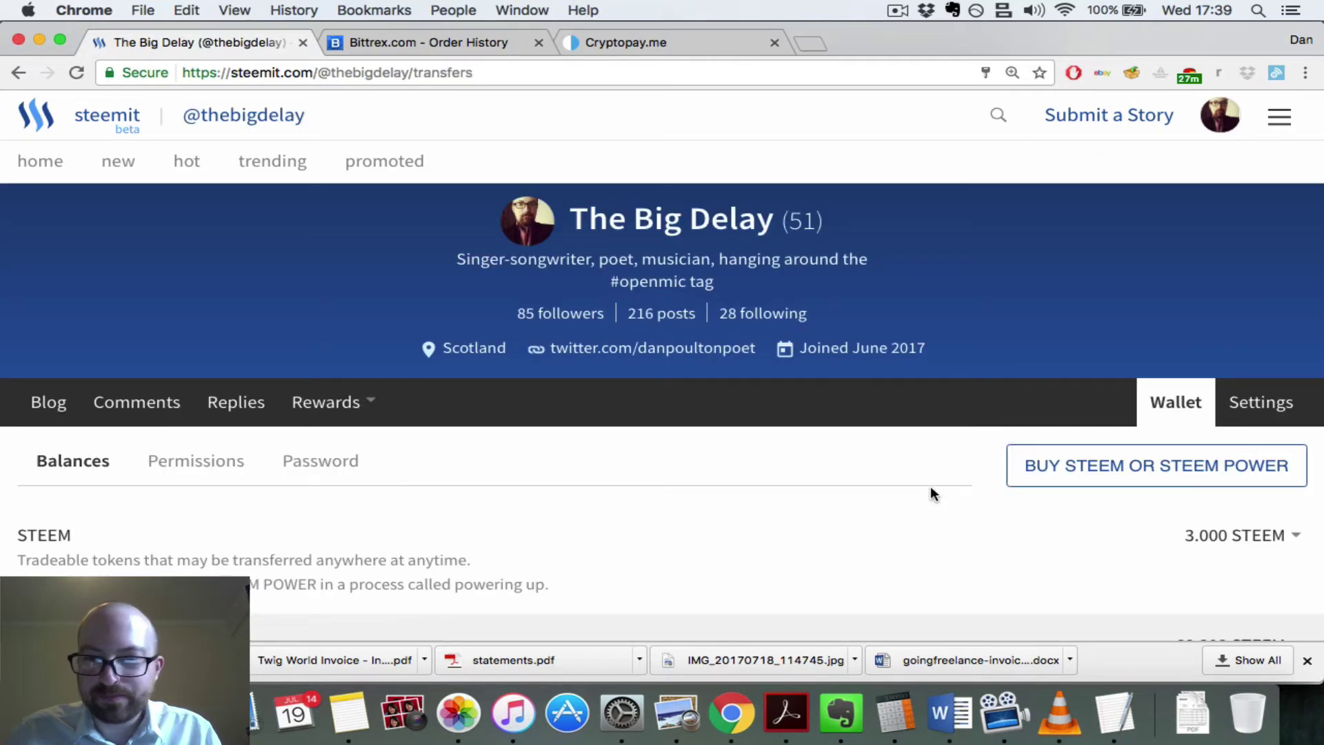
pyautogui.scroll(-5, 1019, 520)
pyautogui.scroll(-1, 1019, 517)
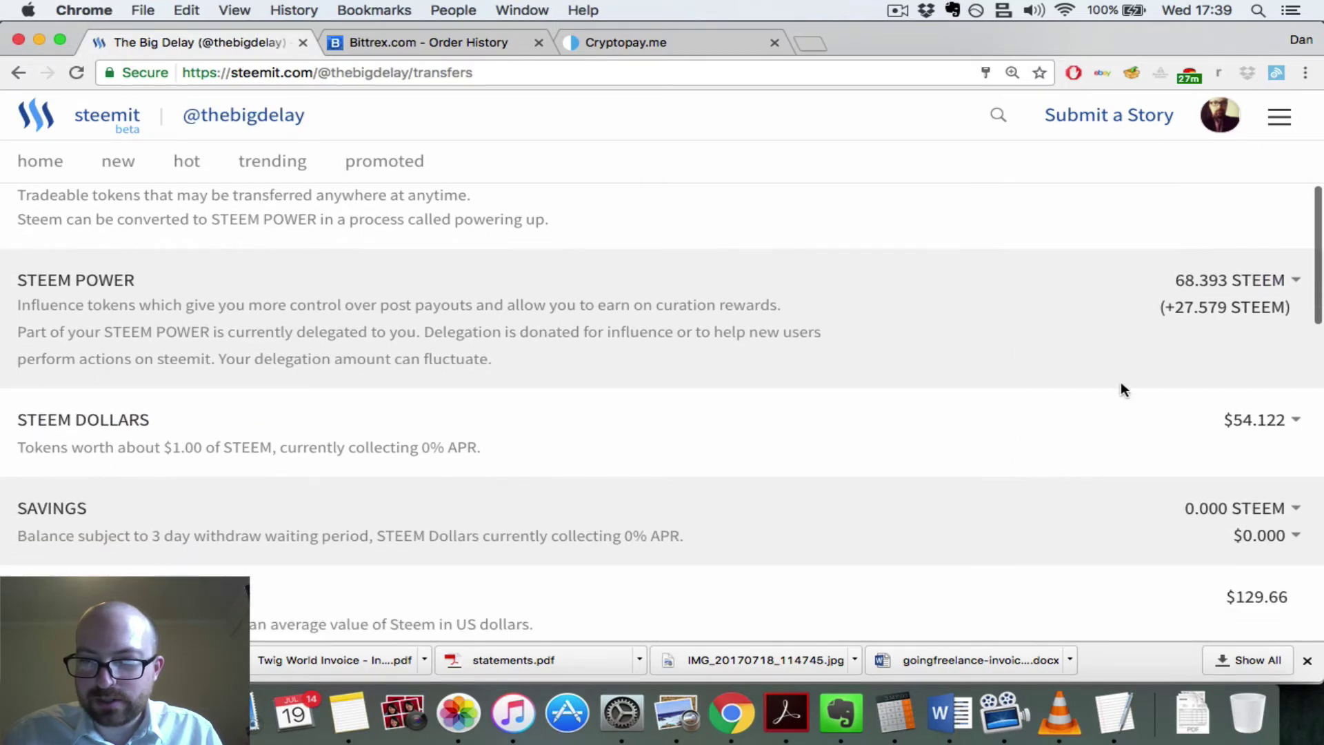
pyautogui.click(1240, 419)
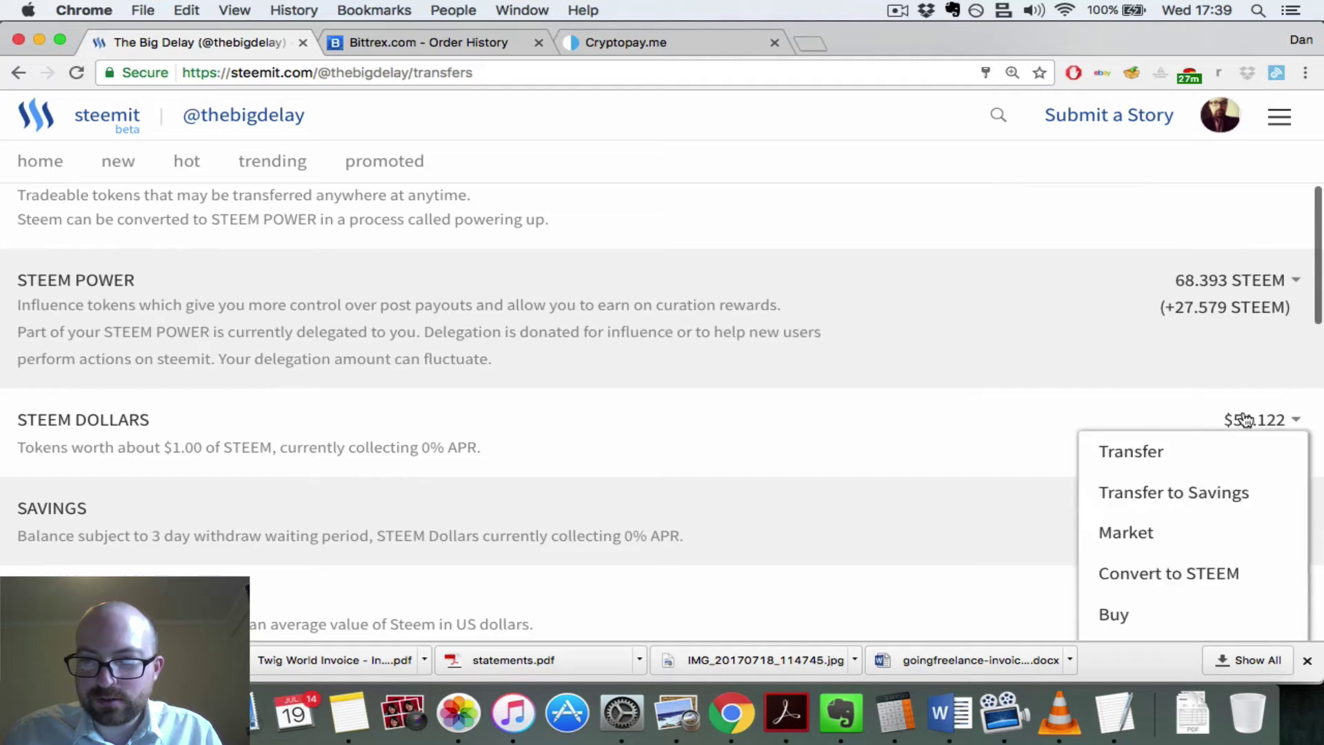
pyautogui.click(1114, 453)
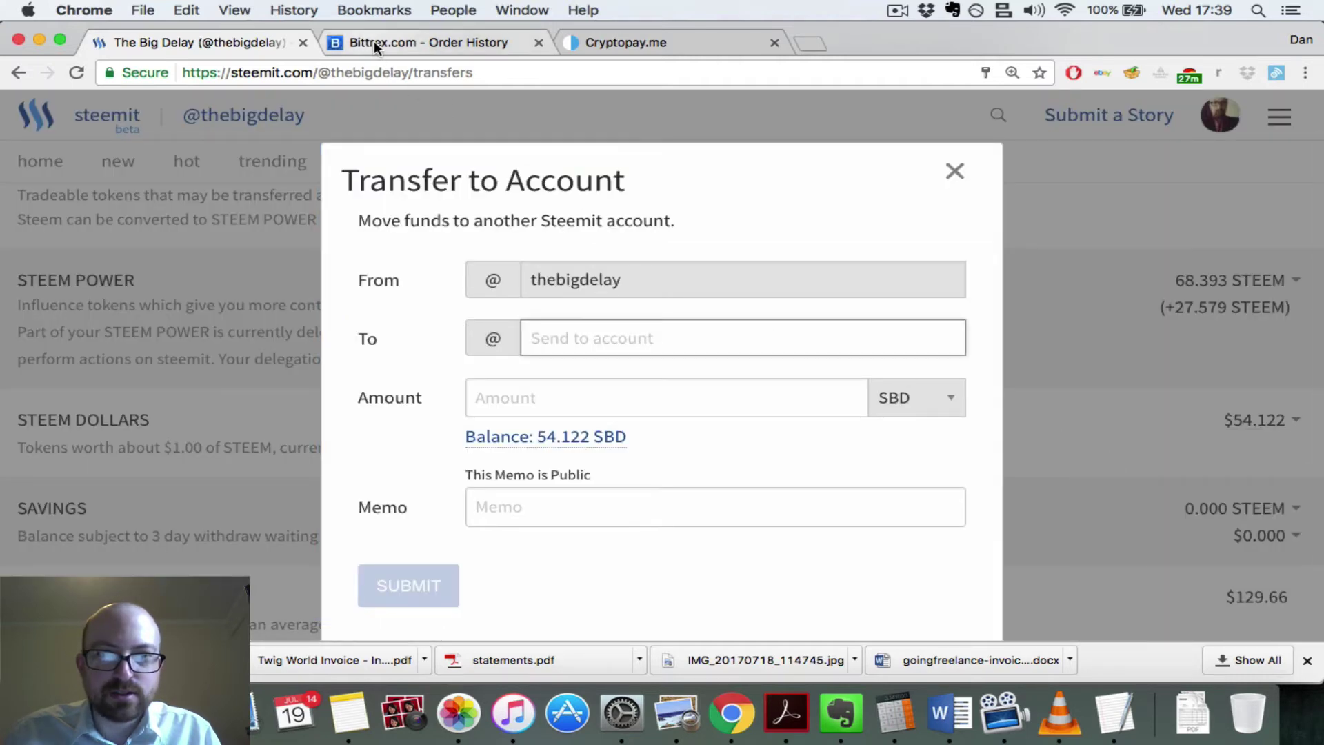
# Step: Switch to the Bittrex order history and search the open orders for sbd
pyautogui.click(385, 42)
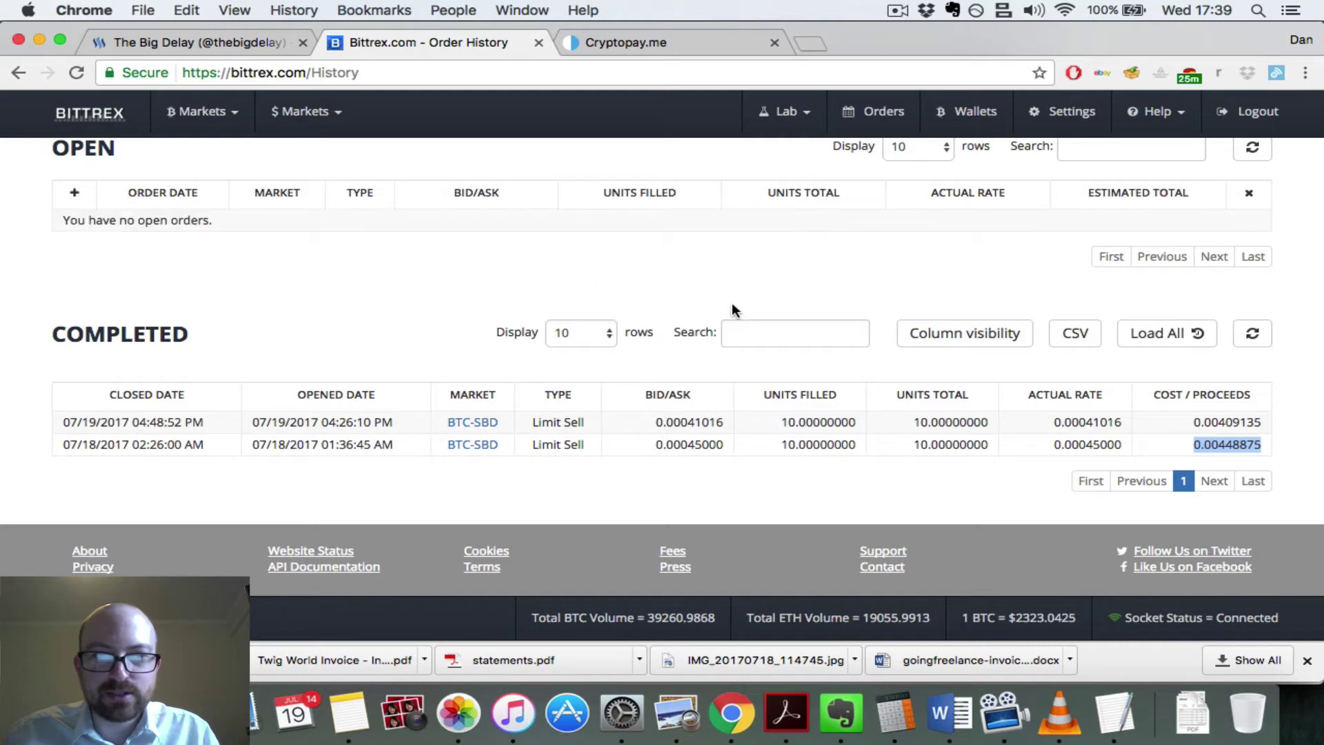
pyautogui.scroll(1, 763, 302)
pyautogui.click(1107, 183)
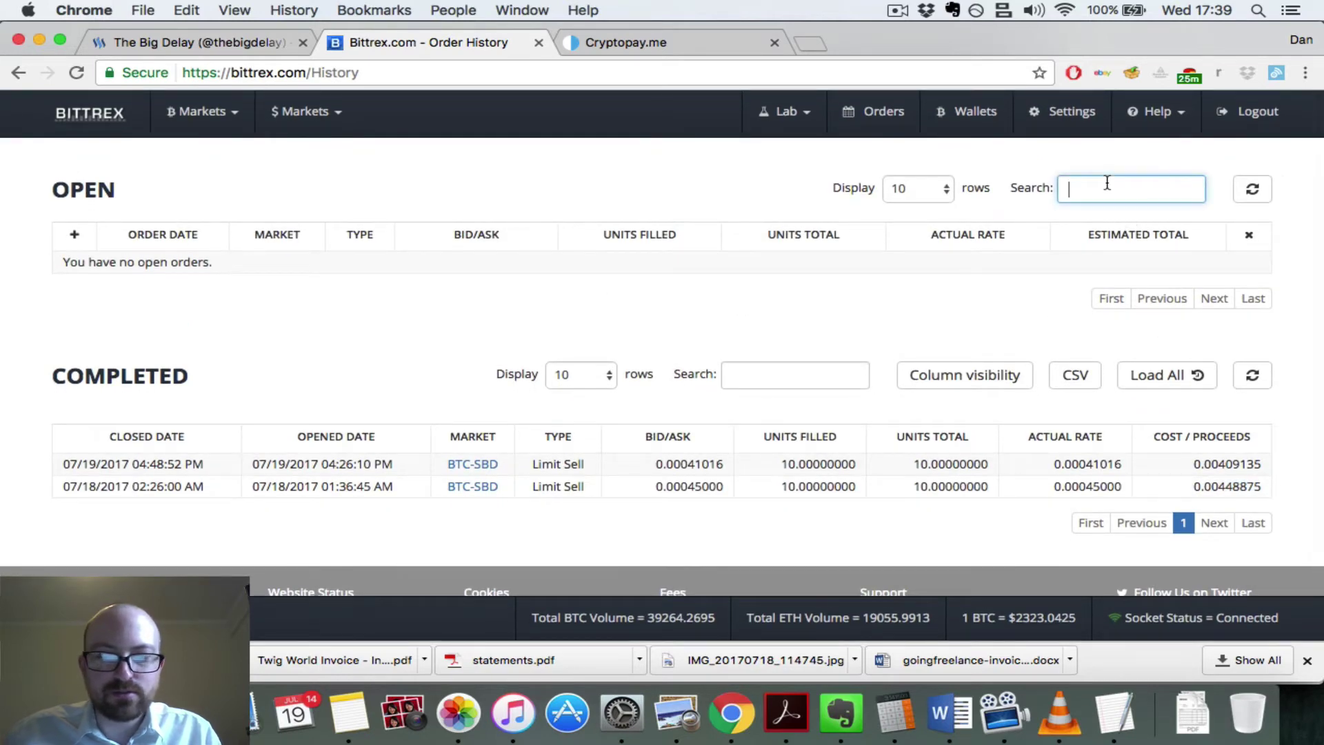
pyautogui.write('sbd')
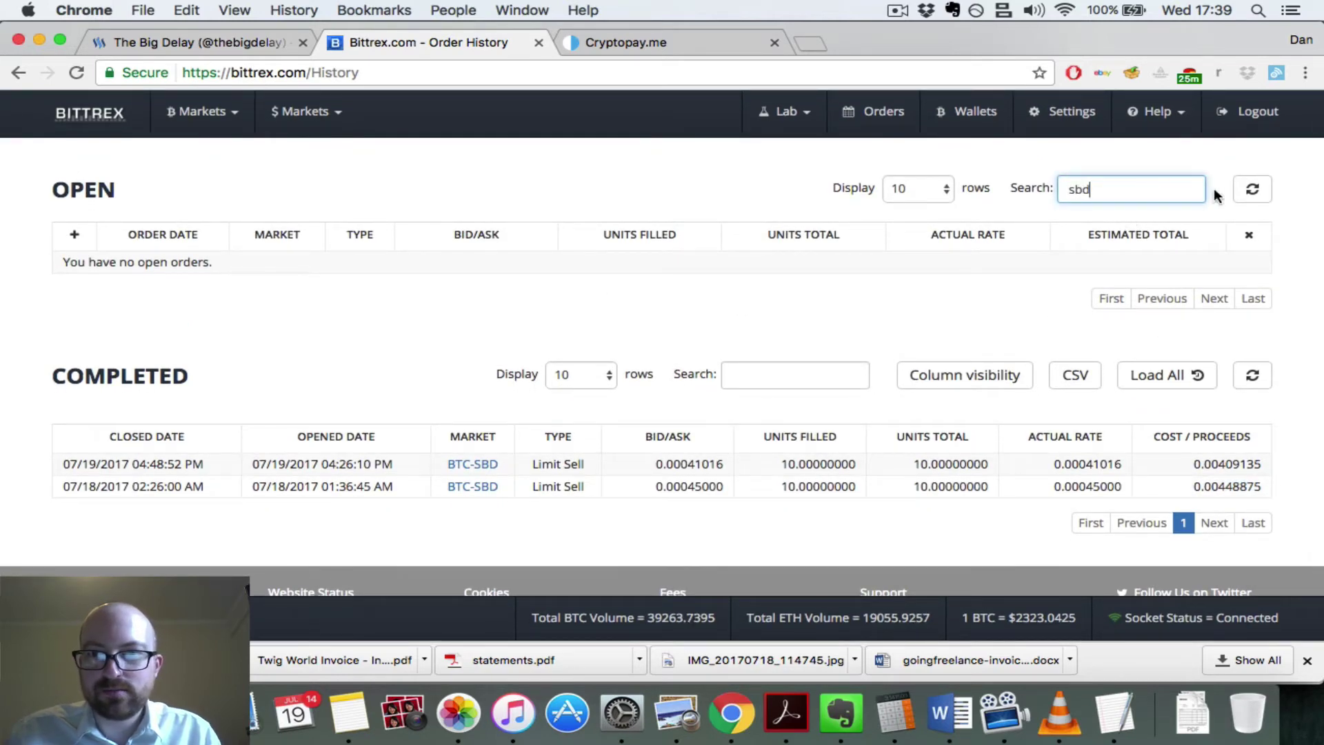
# Step: Search the Bittrex wallet balances for sbd and open the SteemDollars deposit details
pyautogui.click(958, 128)
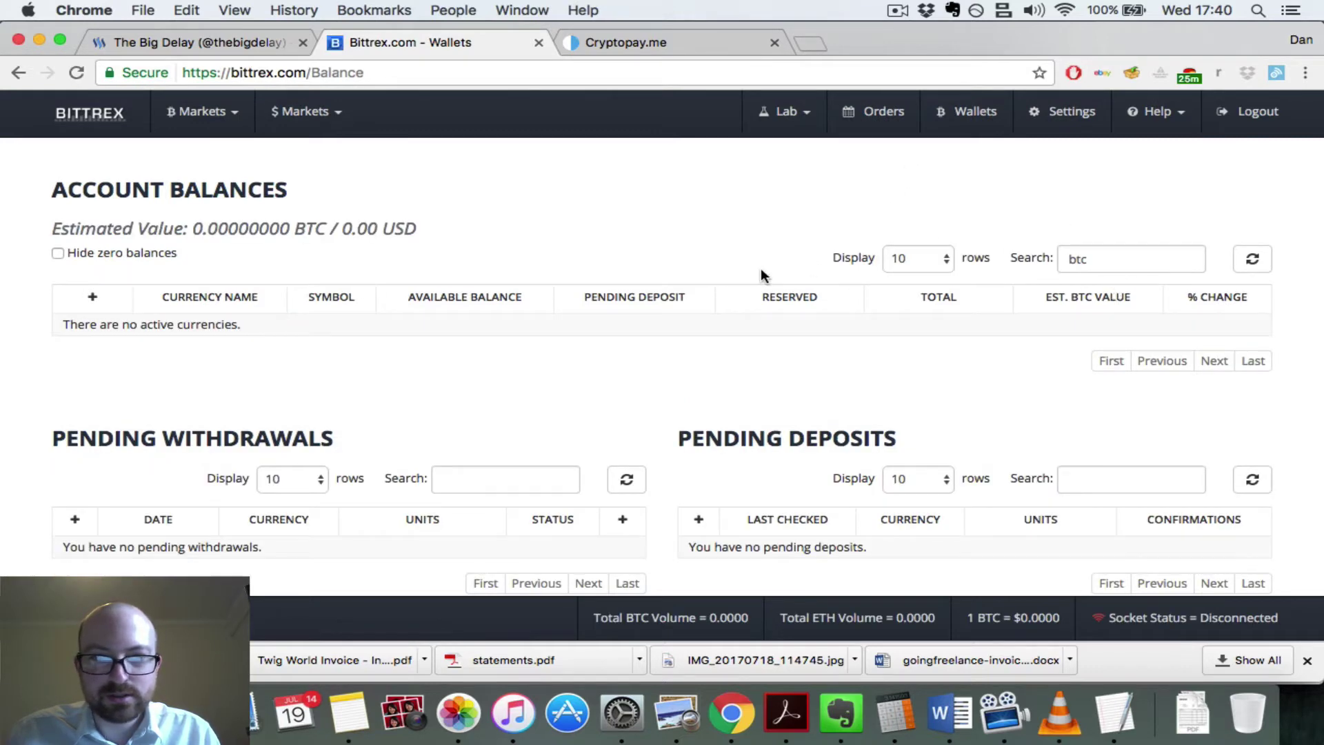
pyautogui.doubleClick(1097, 260)
pyautogui.write('sbd')
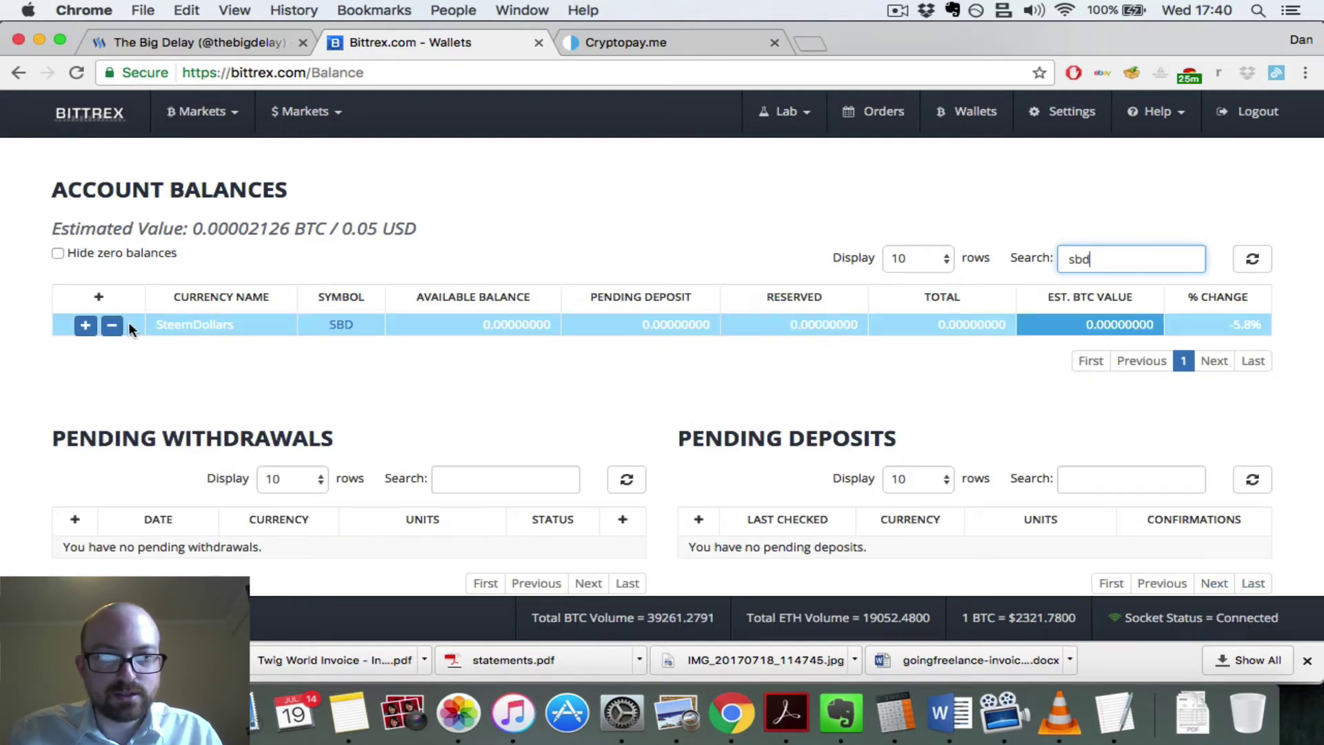
pyautogui.click(86, 327)
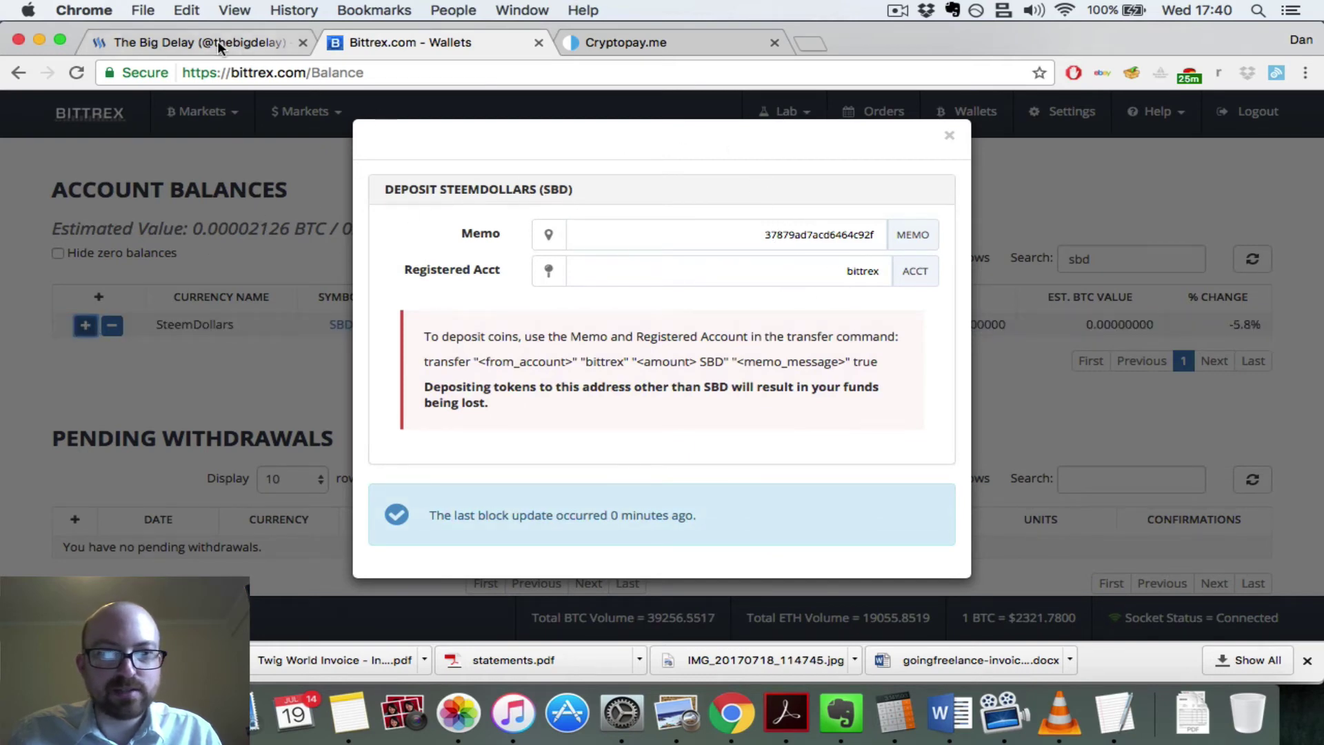
# Step: Return to the Steemit transfer form and enter an amount of 10 SBD
pyautogui.click(175, 36)
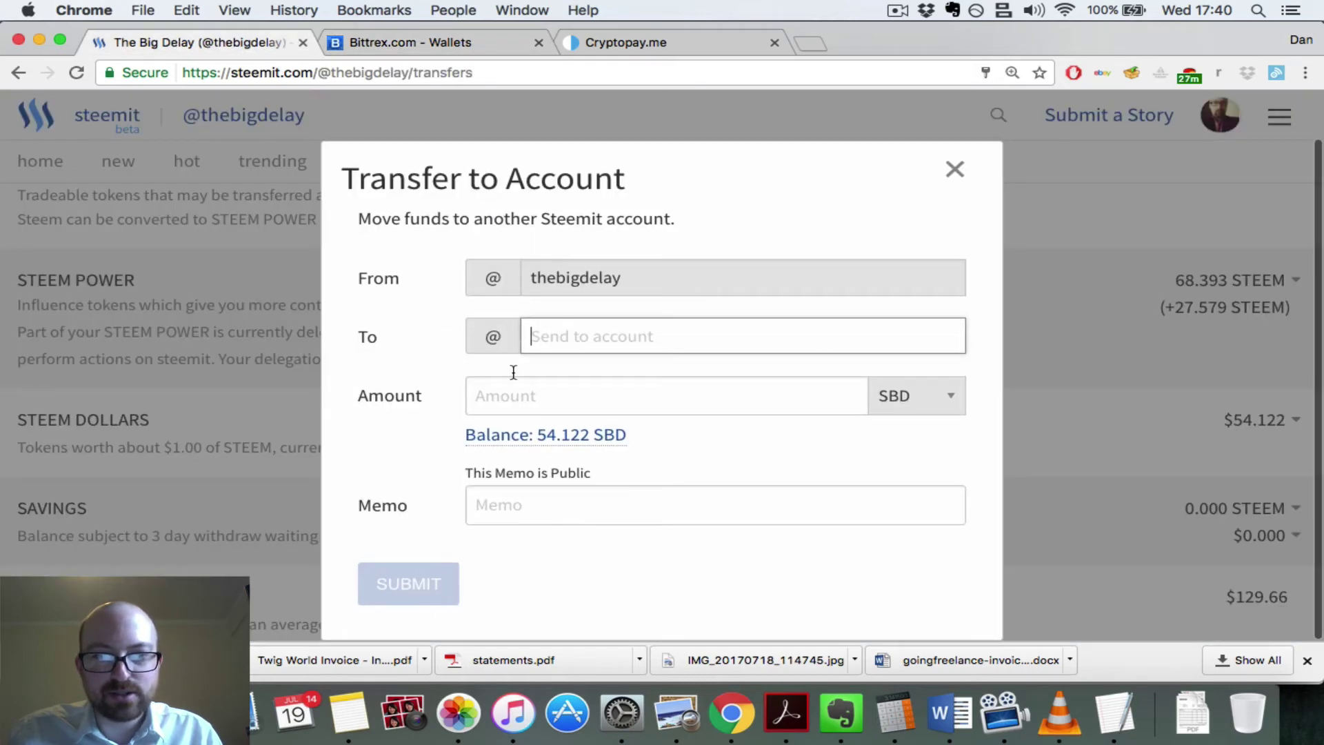
pyautogui.click(559, 395)
pyautogui.write('10')
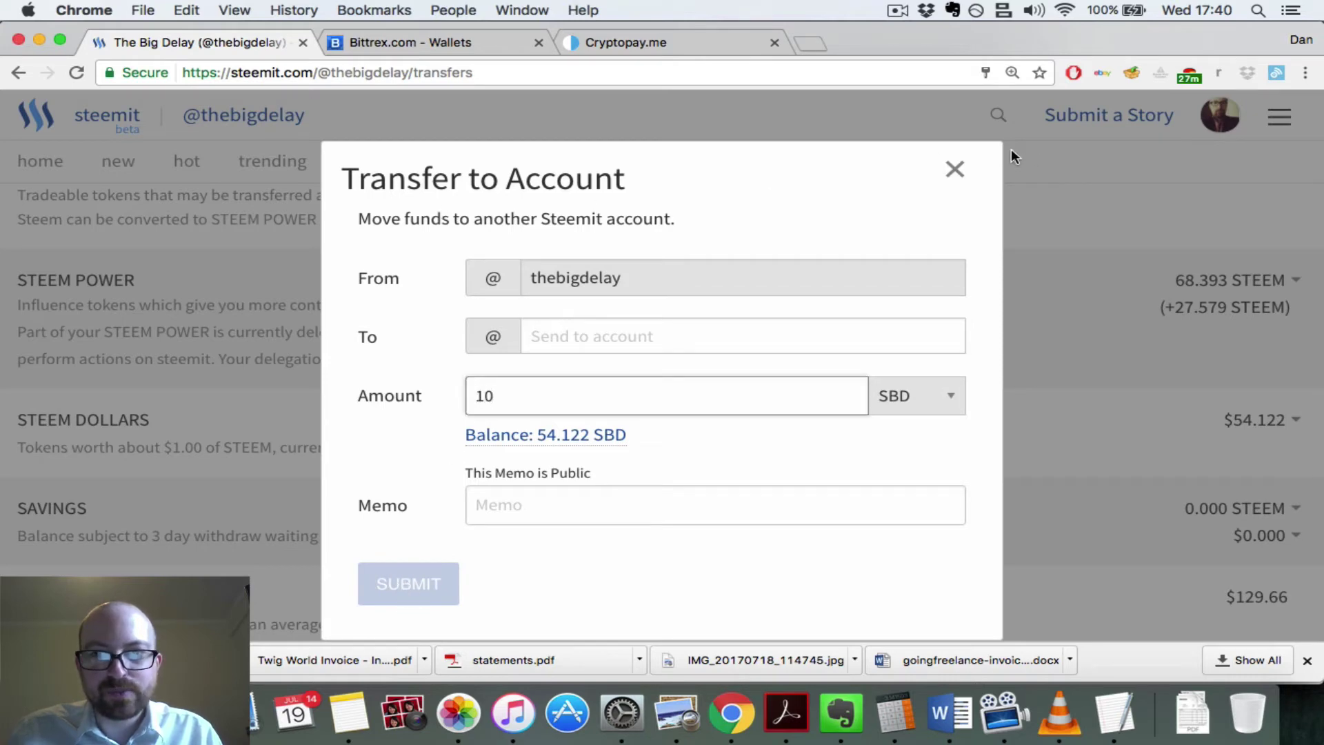
# Step: Switch back to Bittrex, close the SteemDollars deposit details, and view the trading forms on the BTC-SBD market page
pyautogui.click(426, 40)
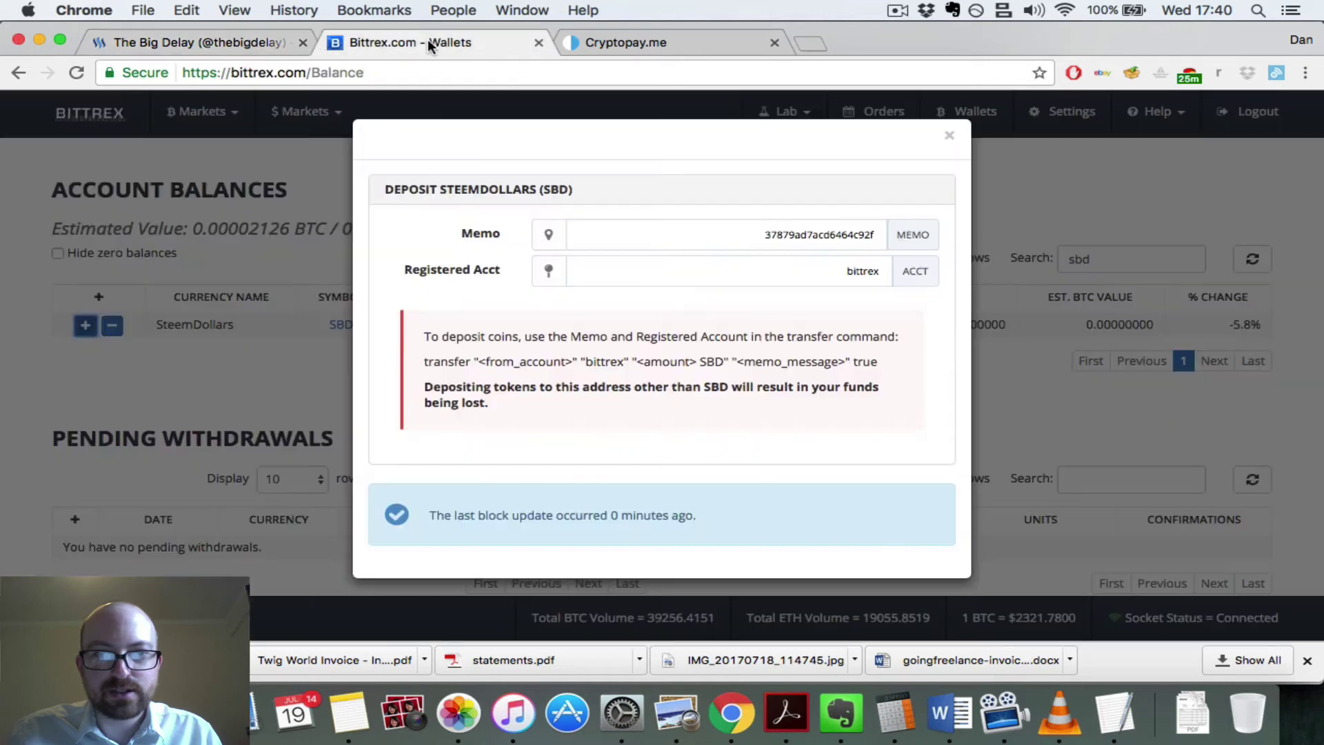
pyautogui.click(949, 136)
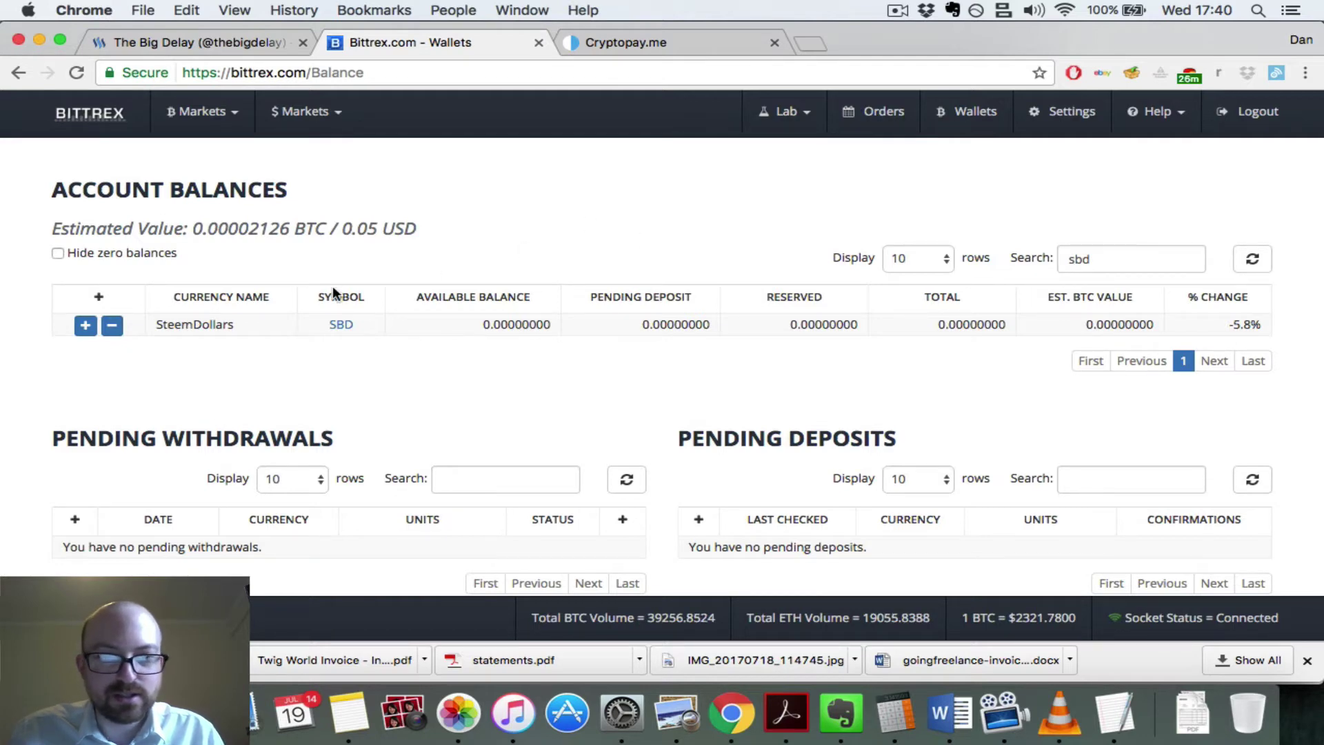
pyautogui.click(467, 319)
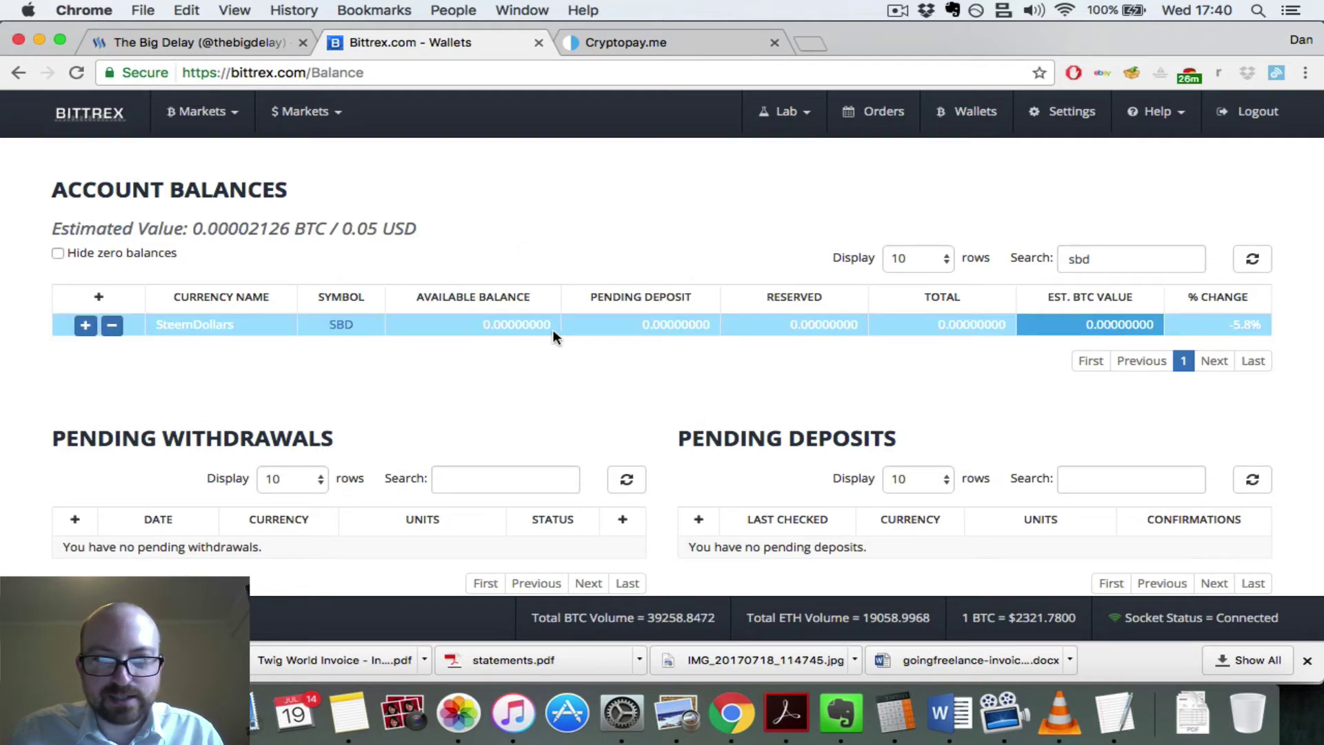
pyautogui.click(341, 326)
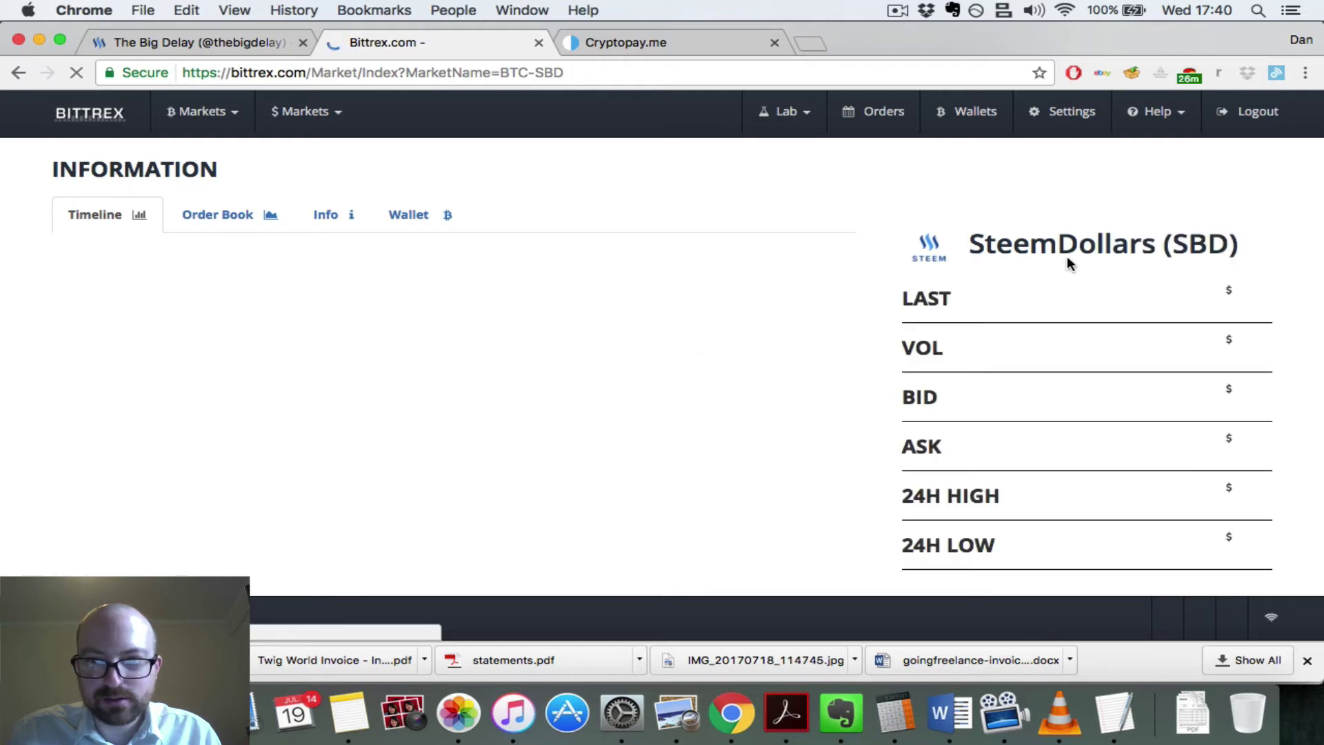
pyautogui.scroll(-5, 1067, 257)
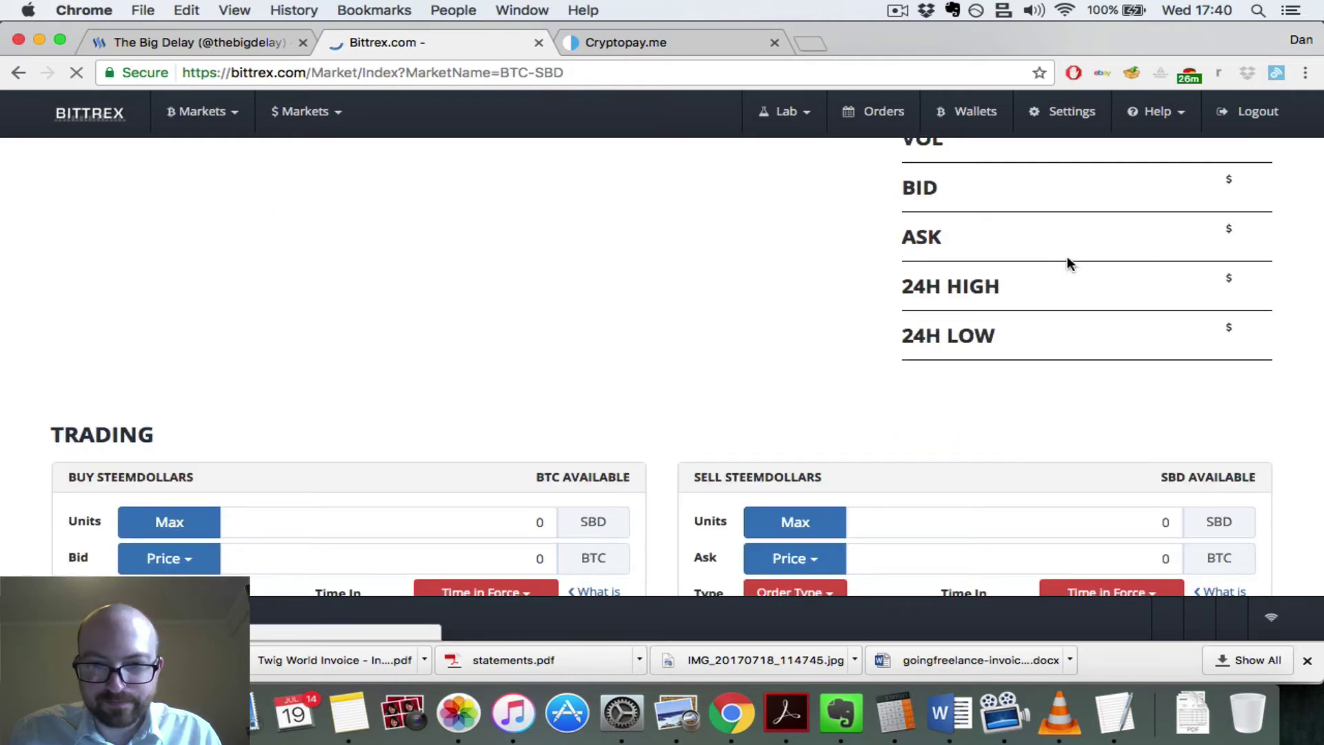
pyautogui.scroll(-4, 1067, 263)
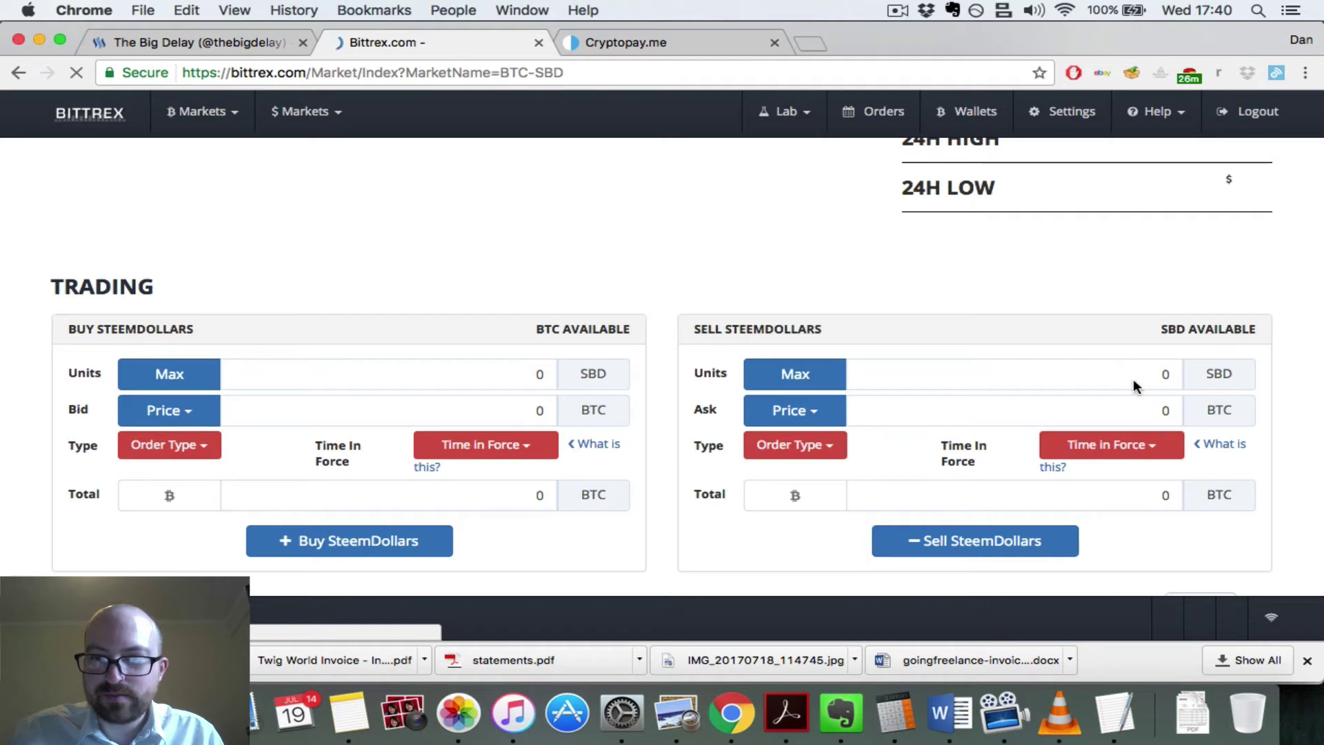
# Step: In the Sell SteemDollars form on the BTC-SBD market page, choose Ask as the price basis
pyautogui.scroll(-3, 1133, 379)
pyautogui.scroll(-1, 1132, 378)
pyautogui.click(1134, 380)
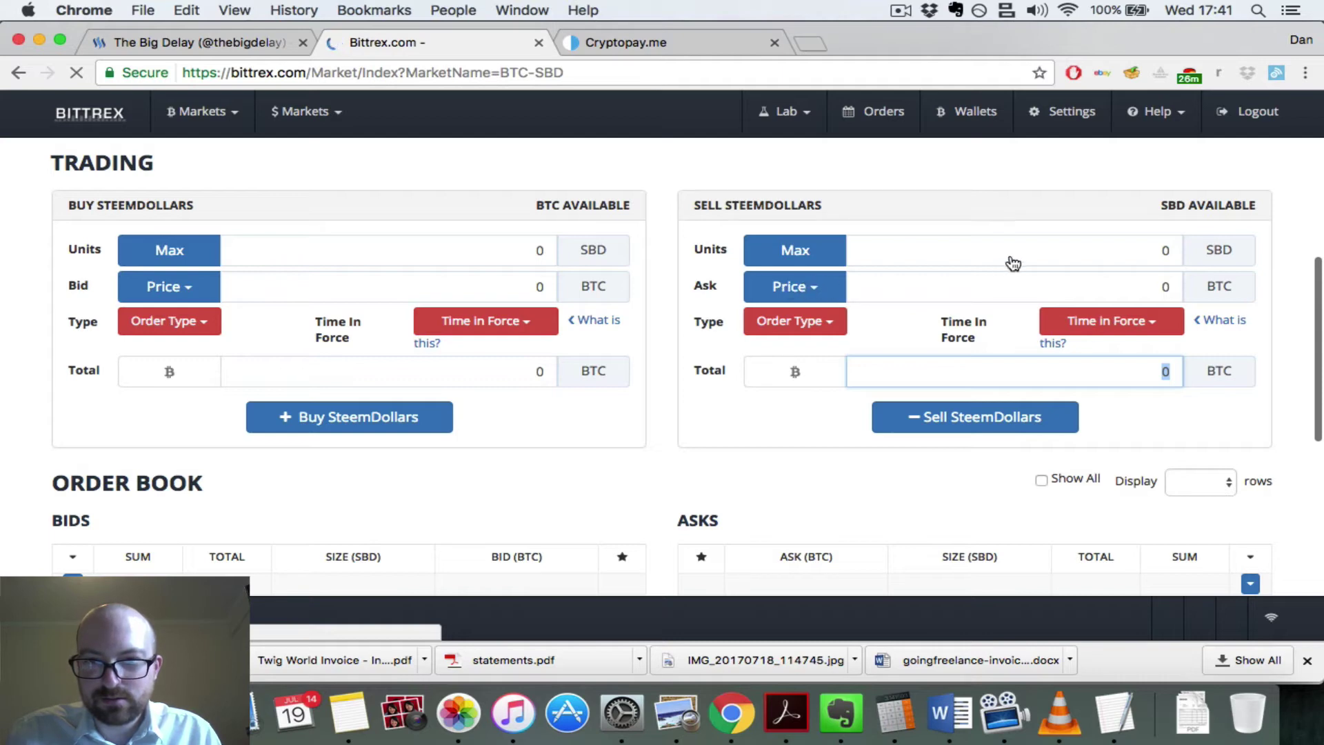
pyautogui.click(784, 293)
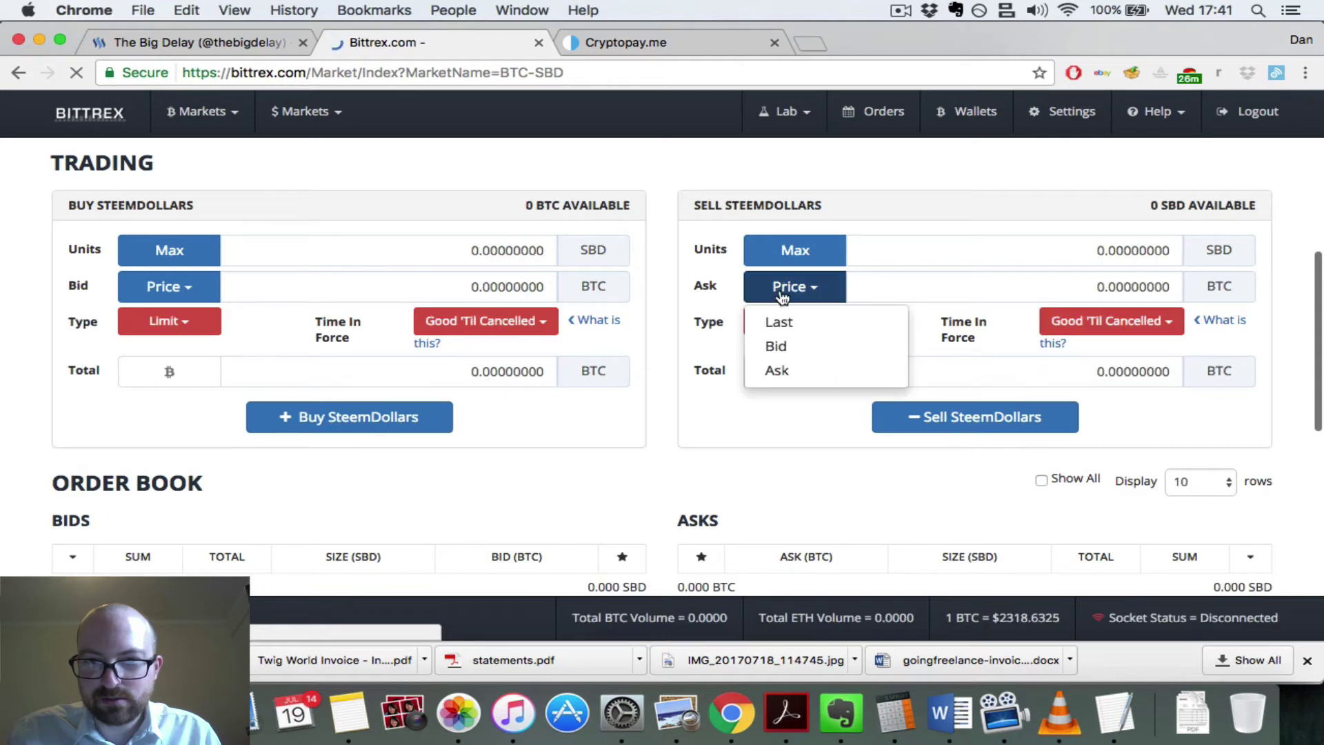
pyautogui.click(778, 376)
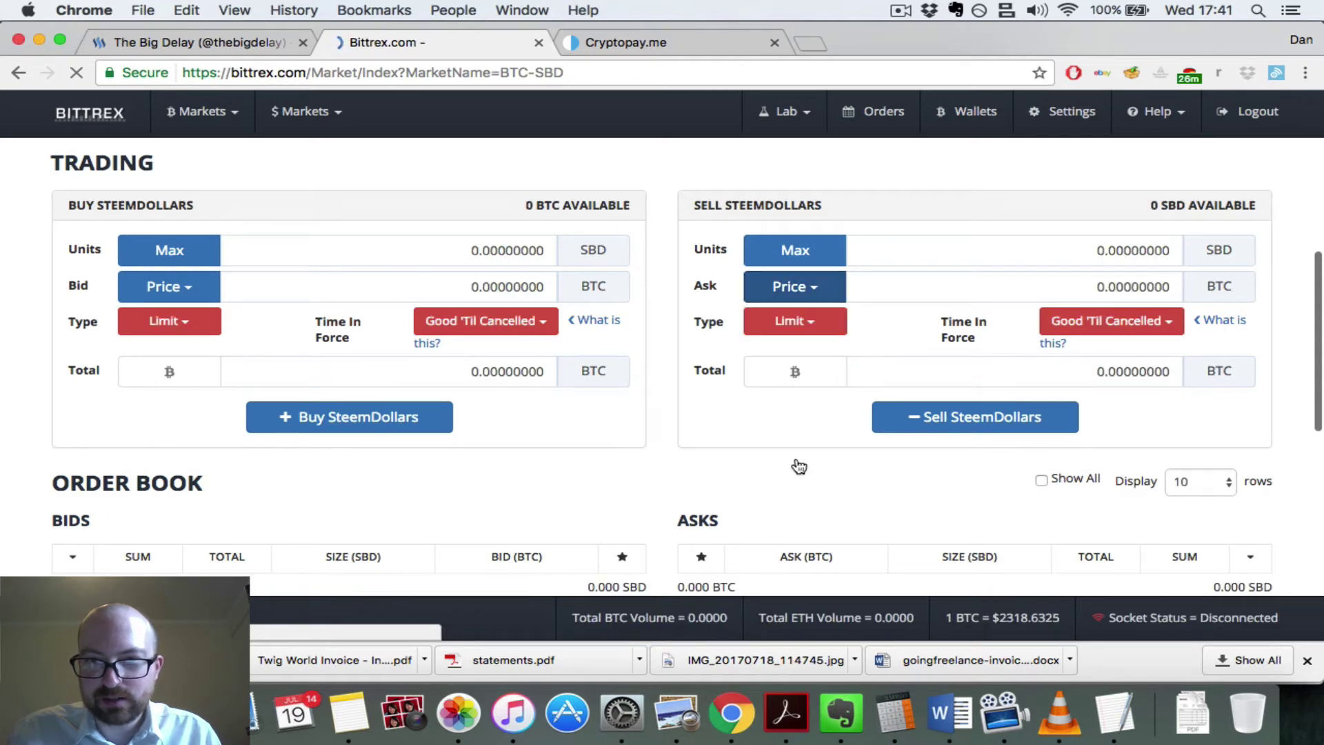
pyautogui.click(782, 420)
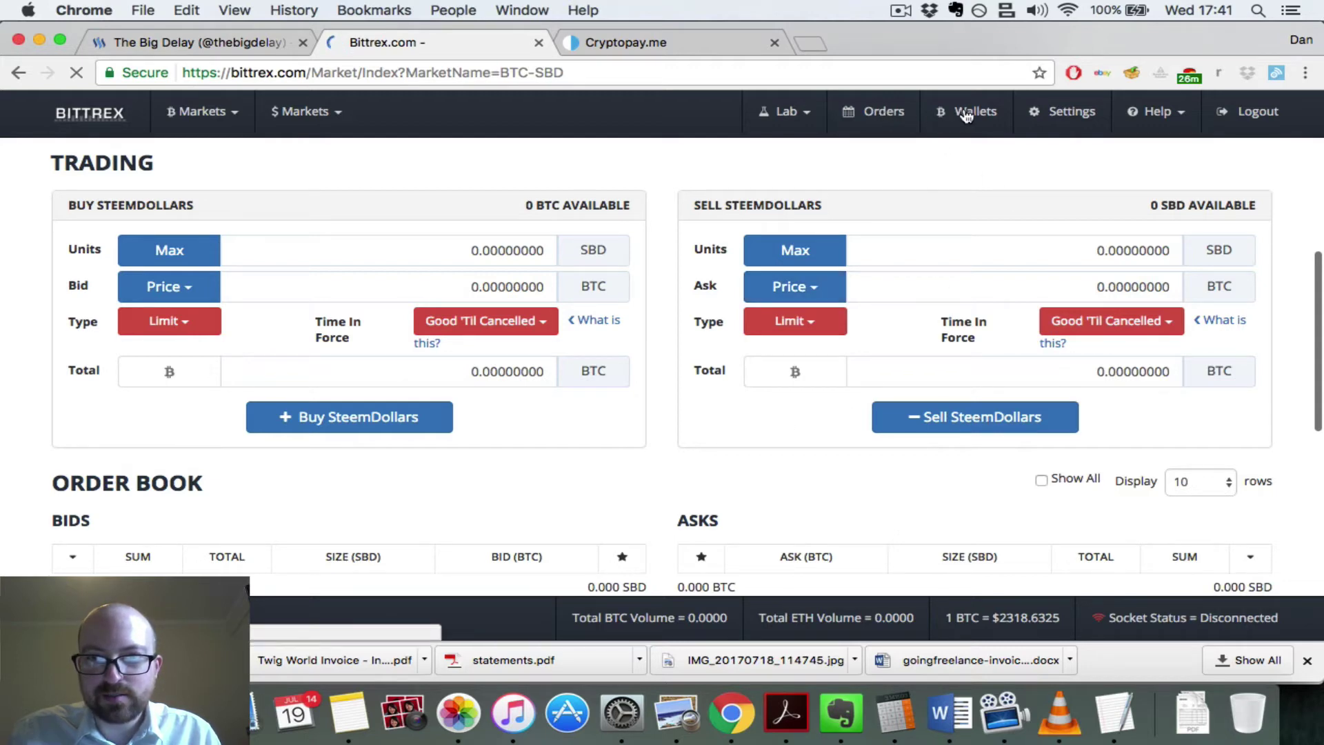
# Step: Return to the Bittrex wallets, search the account balances for btc and open the Bitcoin withdrawal form
pyautogui.scroll(5, 967, 116)
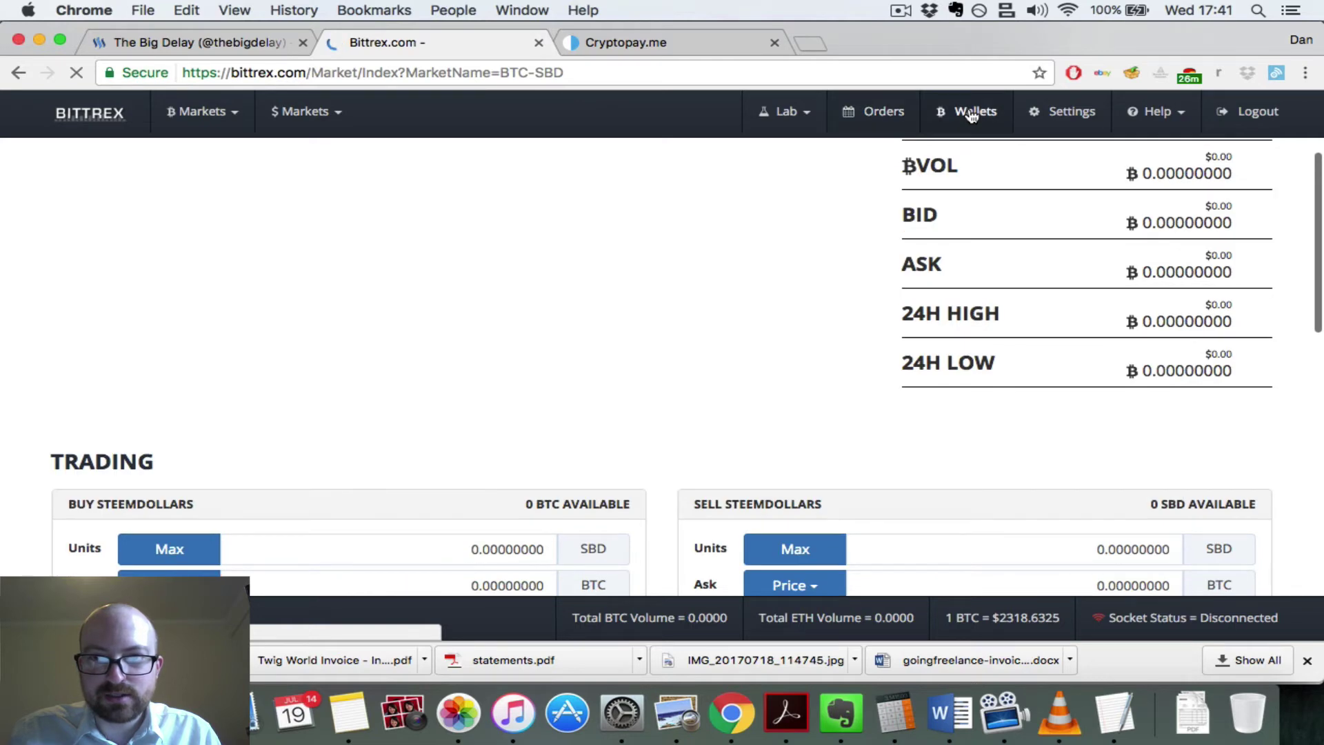
pyautogui.scroll(3, 971, 115)
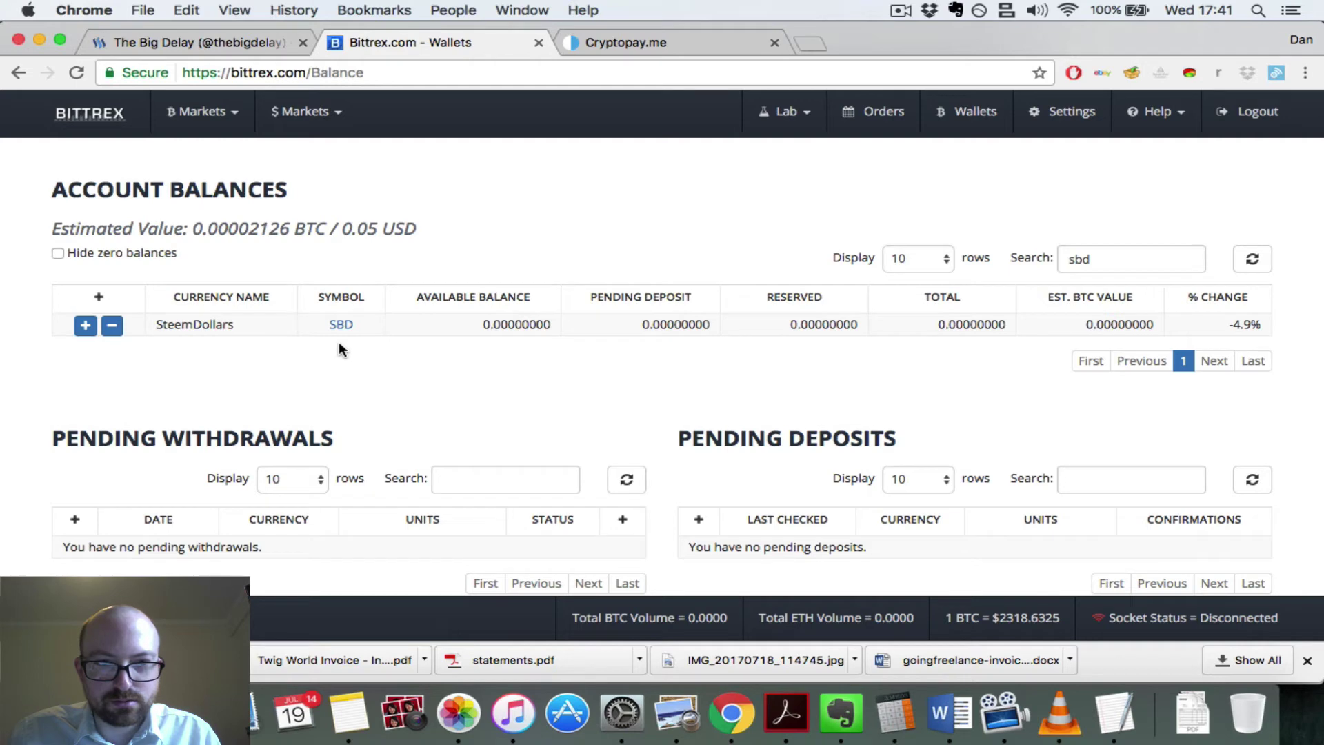
pyautogui.doubleClick(1101, 258)
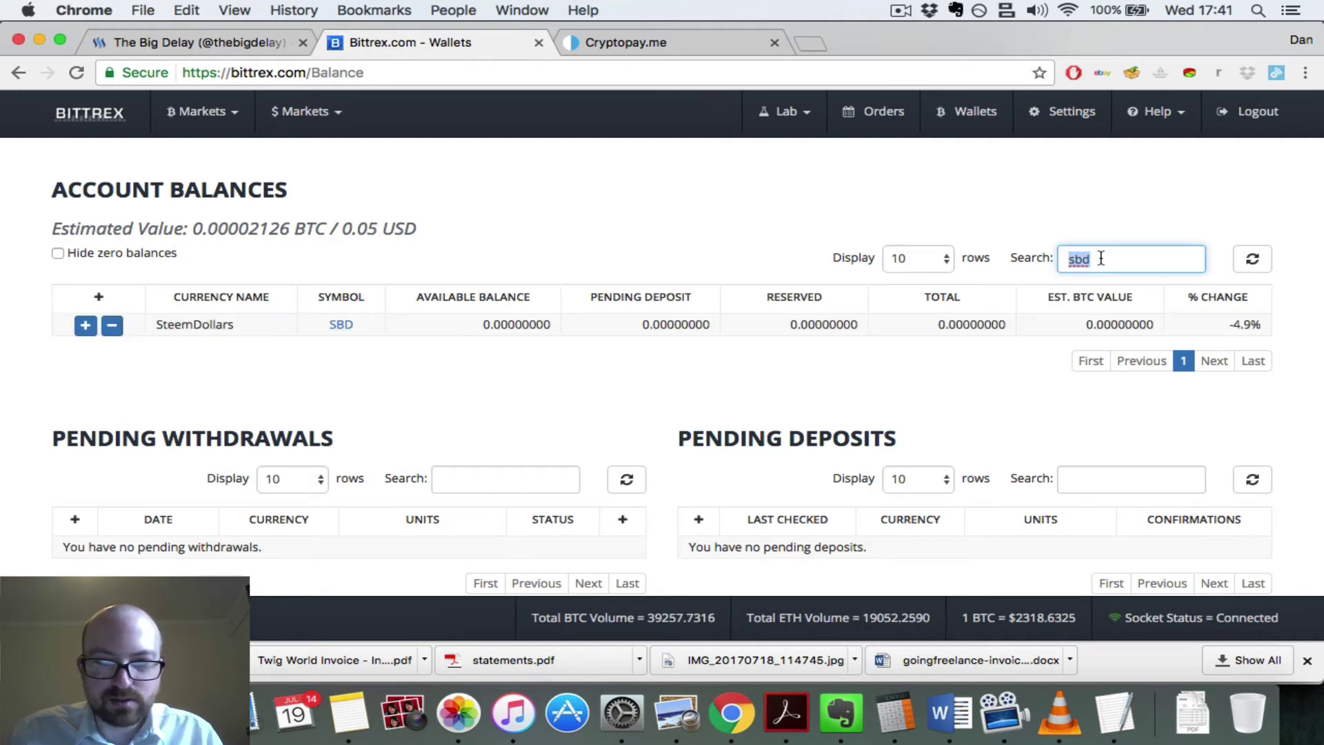
pyautogui.write('btc')
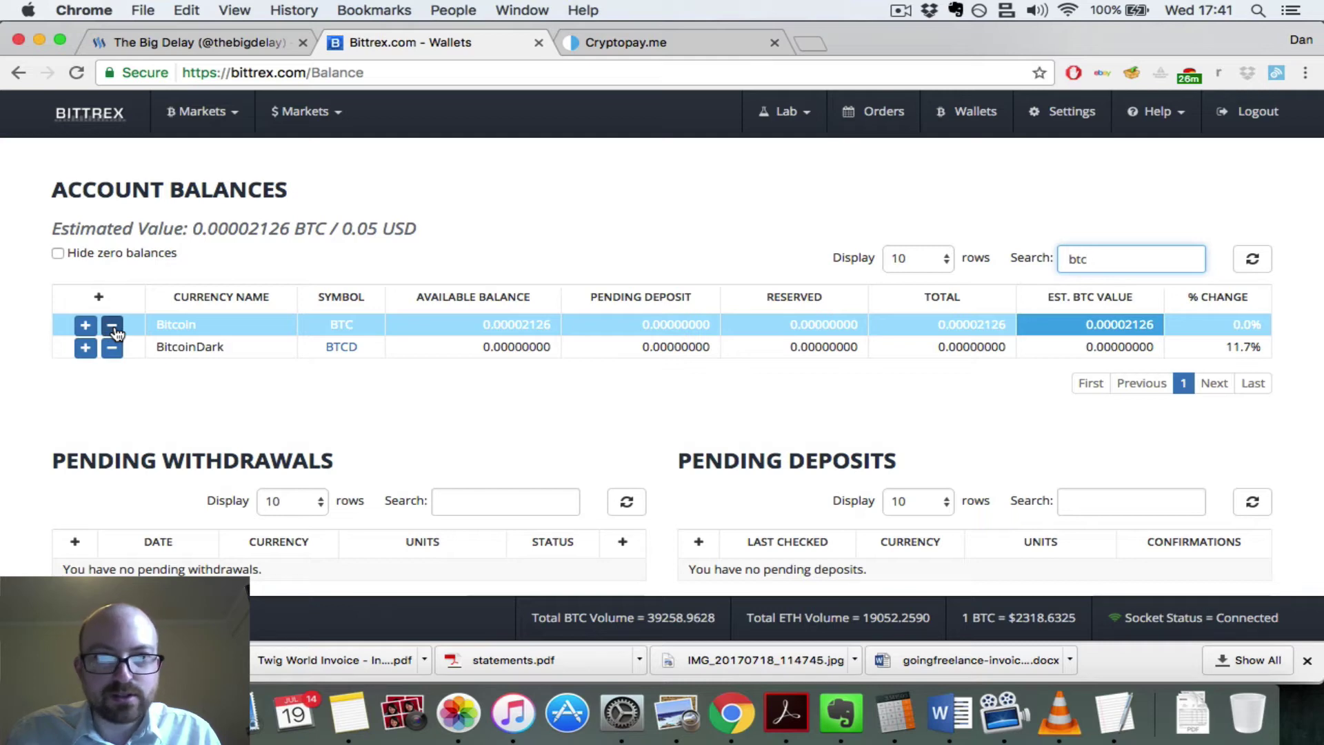
pyautogui.click(113, 326)
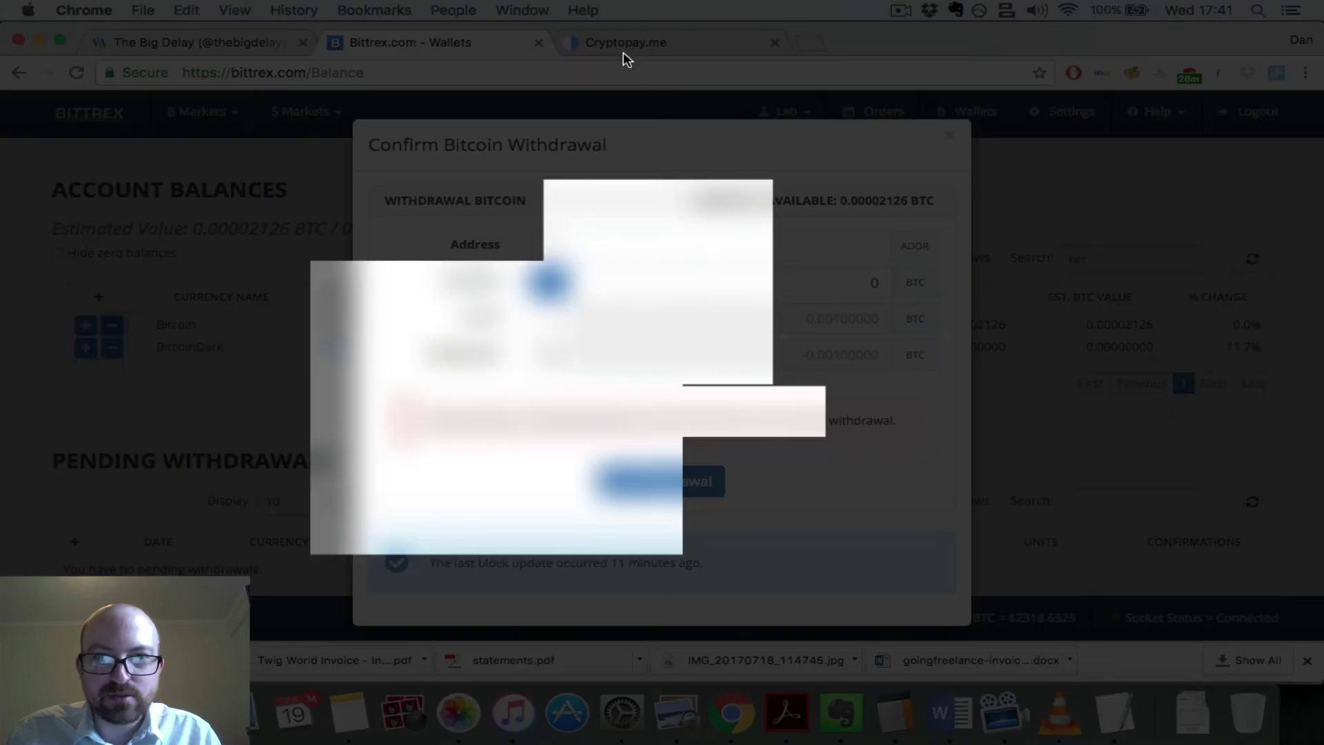
# Step: Switch to Cryptopay and open the deposit details of the British Pound account
pyautogui.click(616, 43)
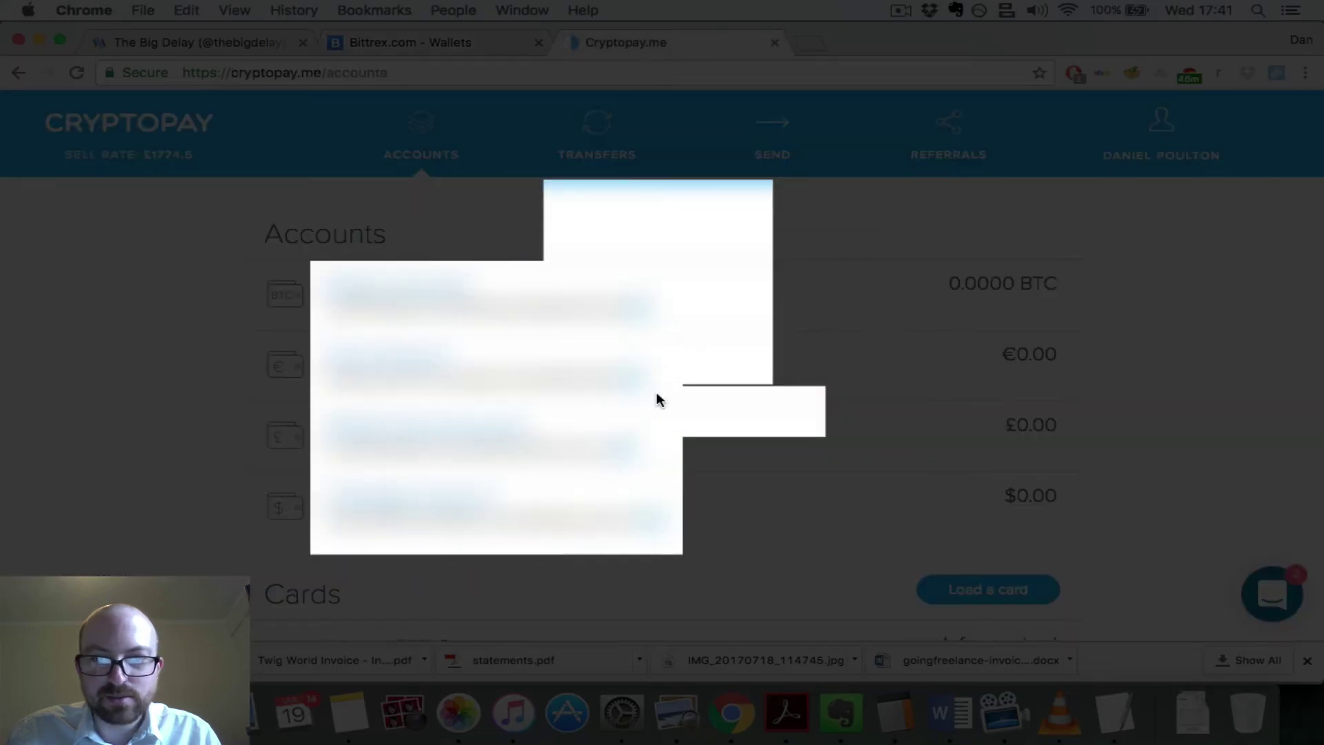
pyautogui.moveTo(448, 434)
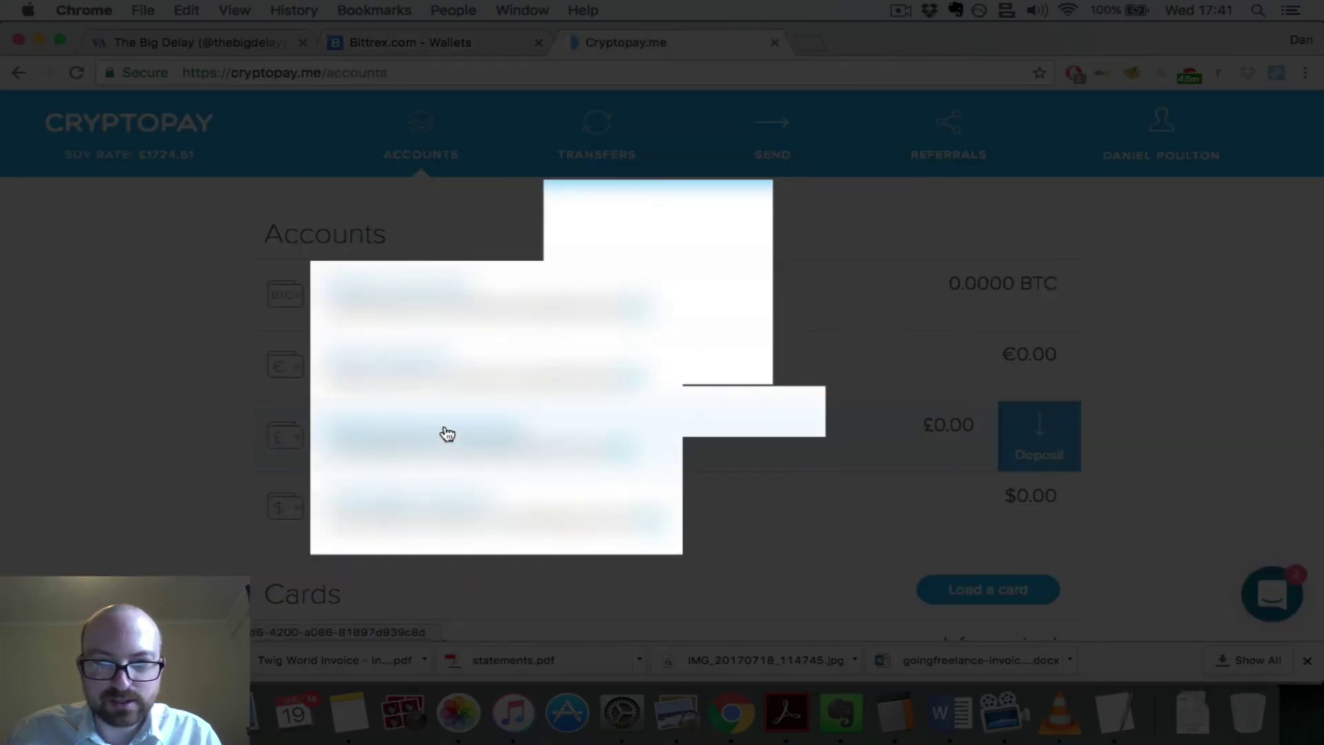
pyautogui.click(1027, 434)
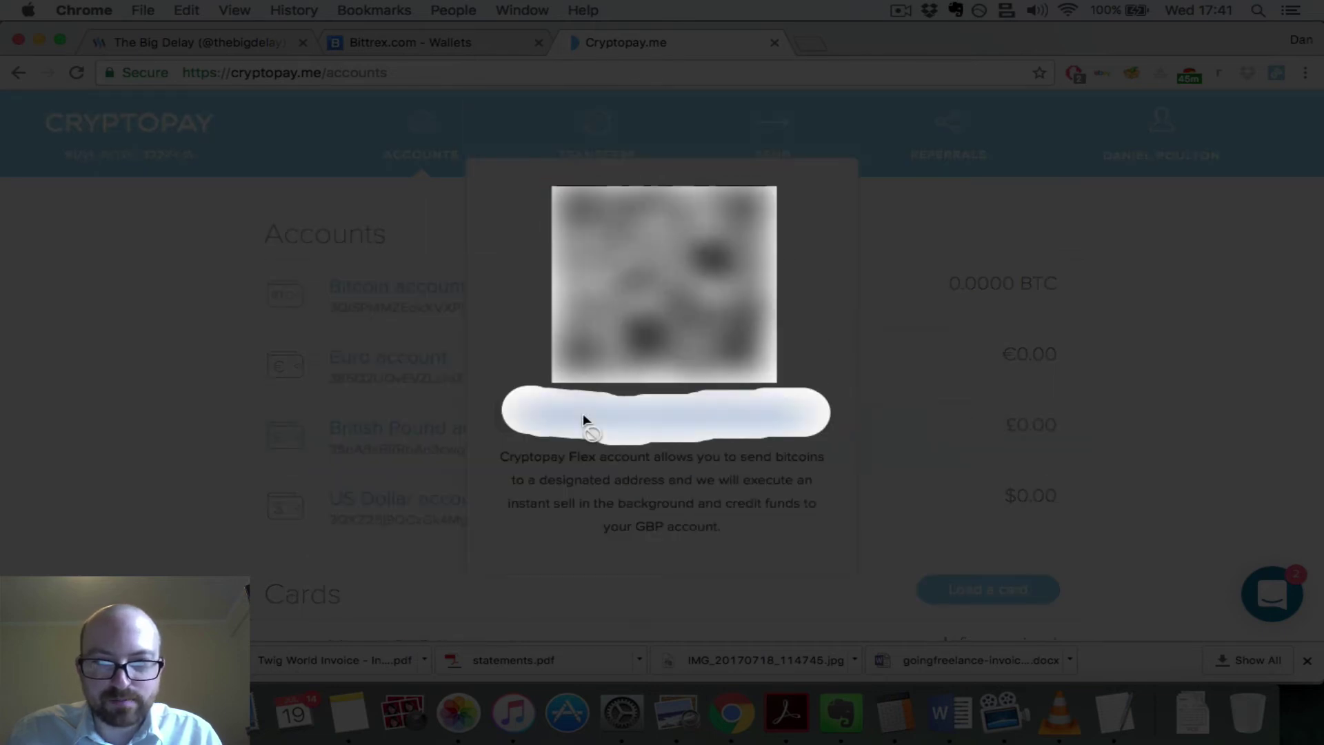
# Step: Switch back to the Bittrex Bitcoin withdrawal form, go to its quantity field, and close the form without submitting
pyautogui.click(374, 43)
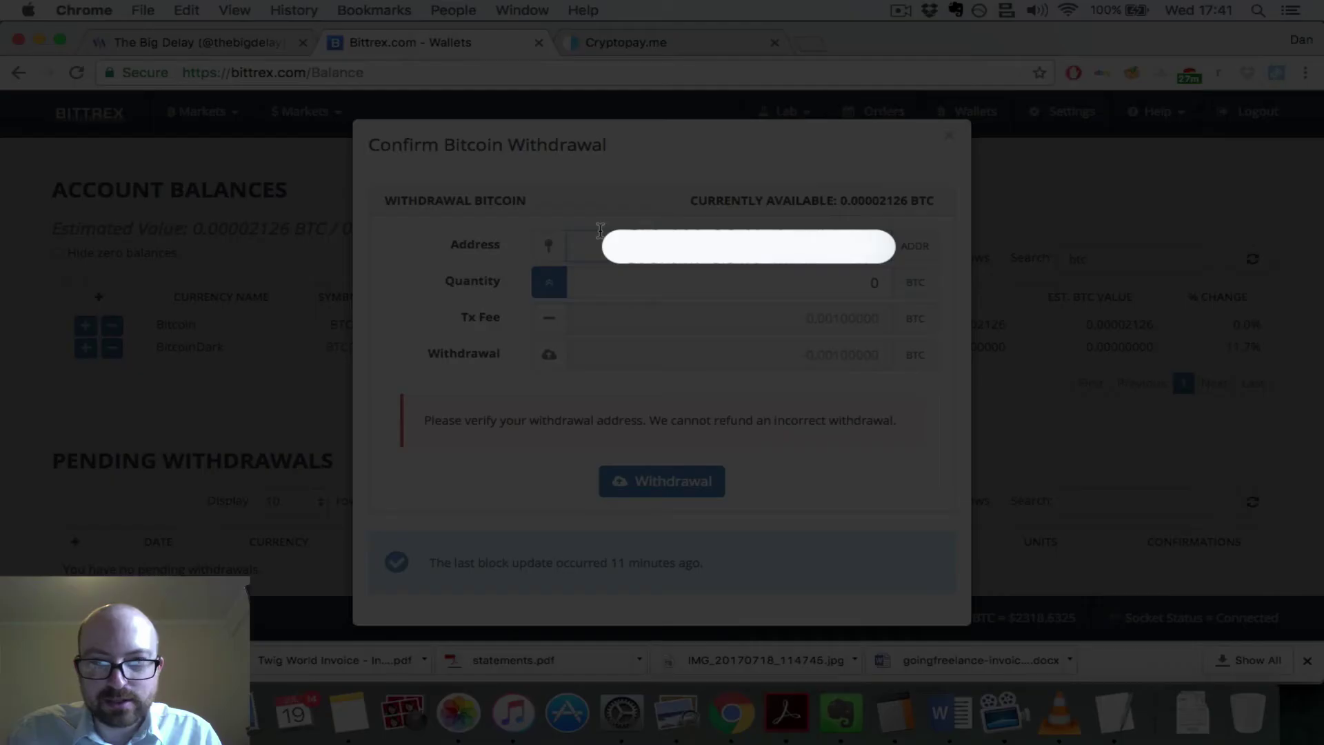
pyautogui.click(690, 279)
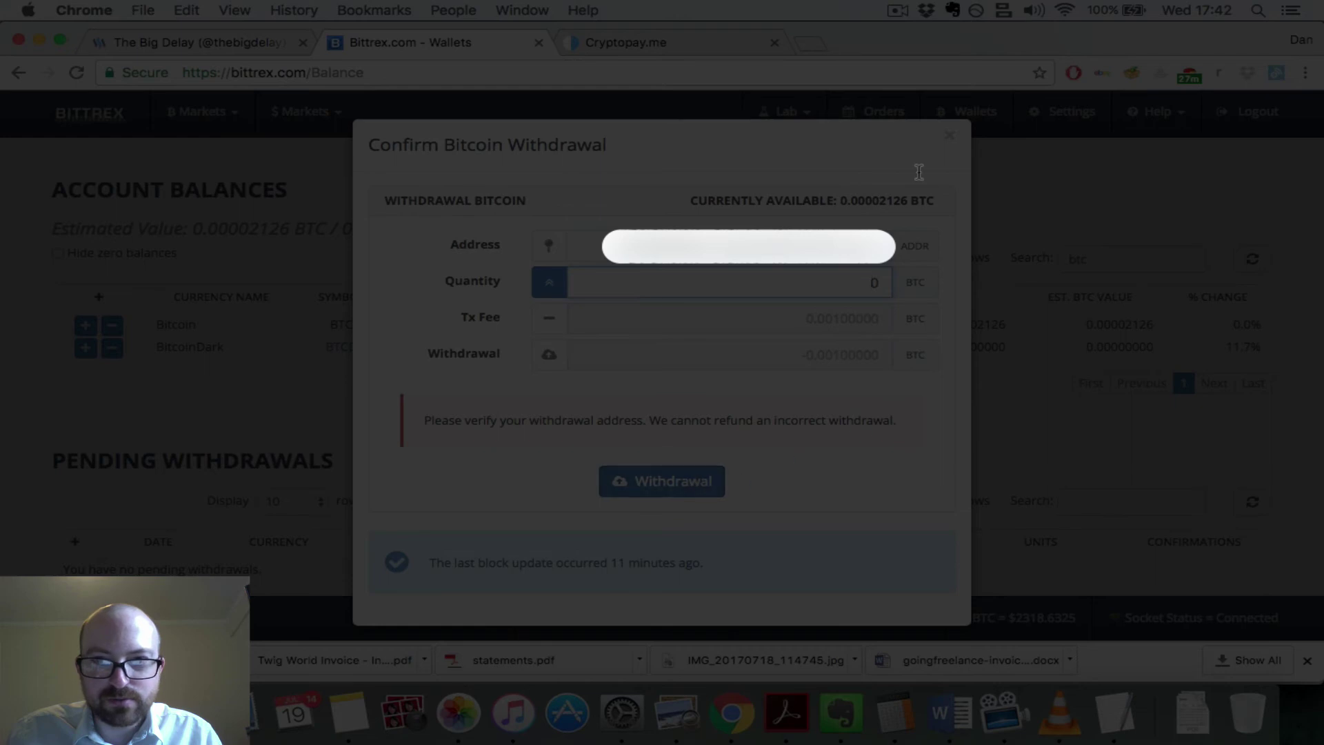
pyautogui.click(950, 135)
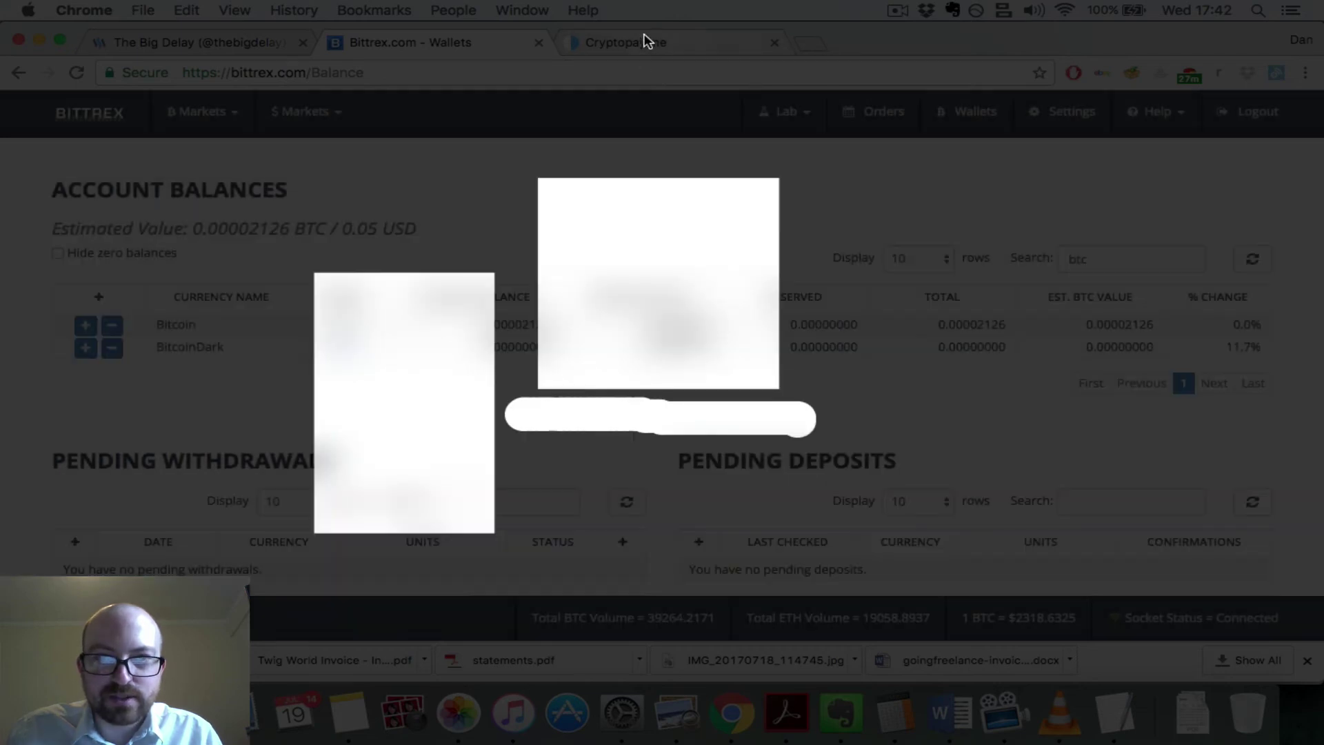
# Step: Return to Cryptopay, close the deposit details, and open the British Pound account page
pyautogui.click(645, 42)
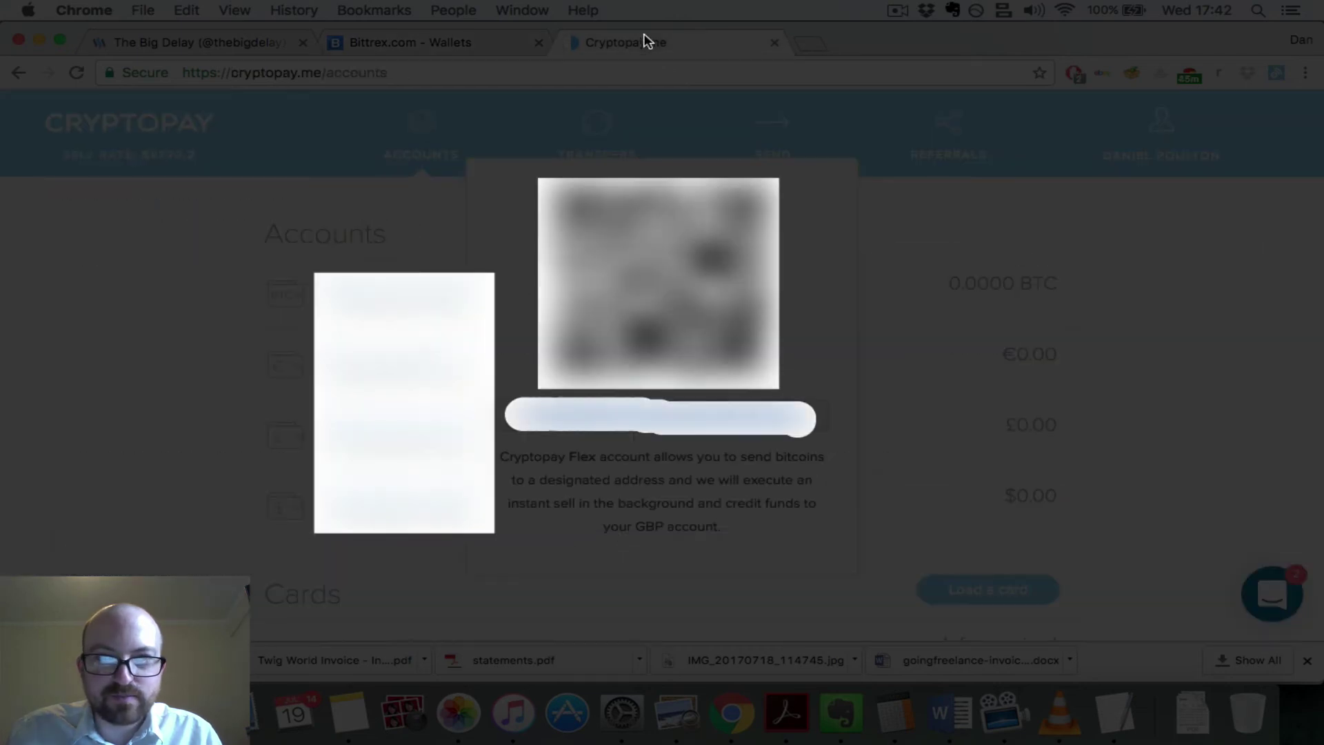
pyautogui.click(1110, 234)
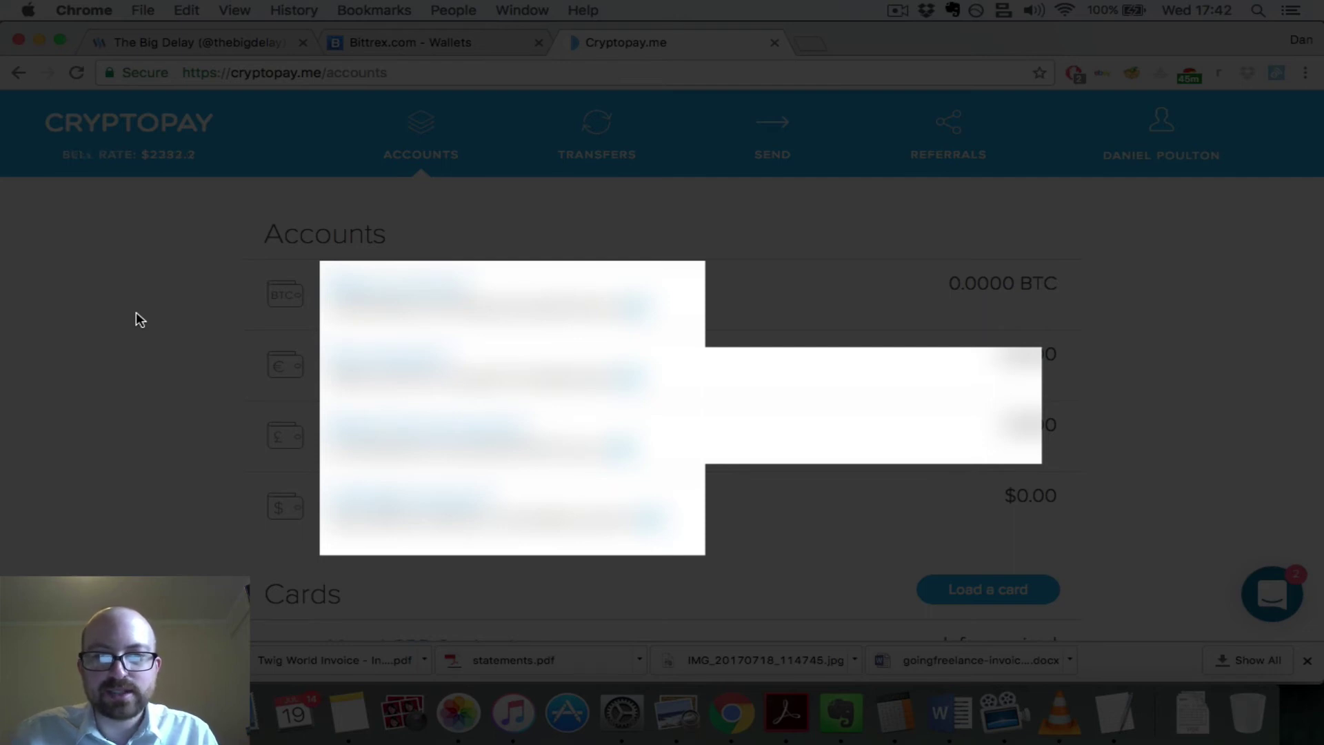
pyautogui.click(415, 435)
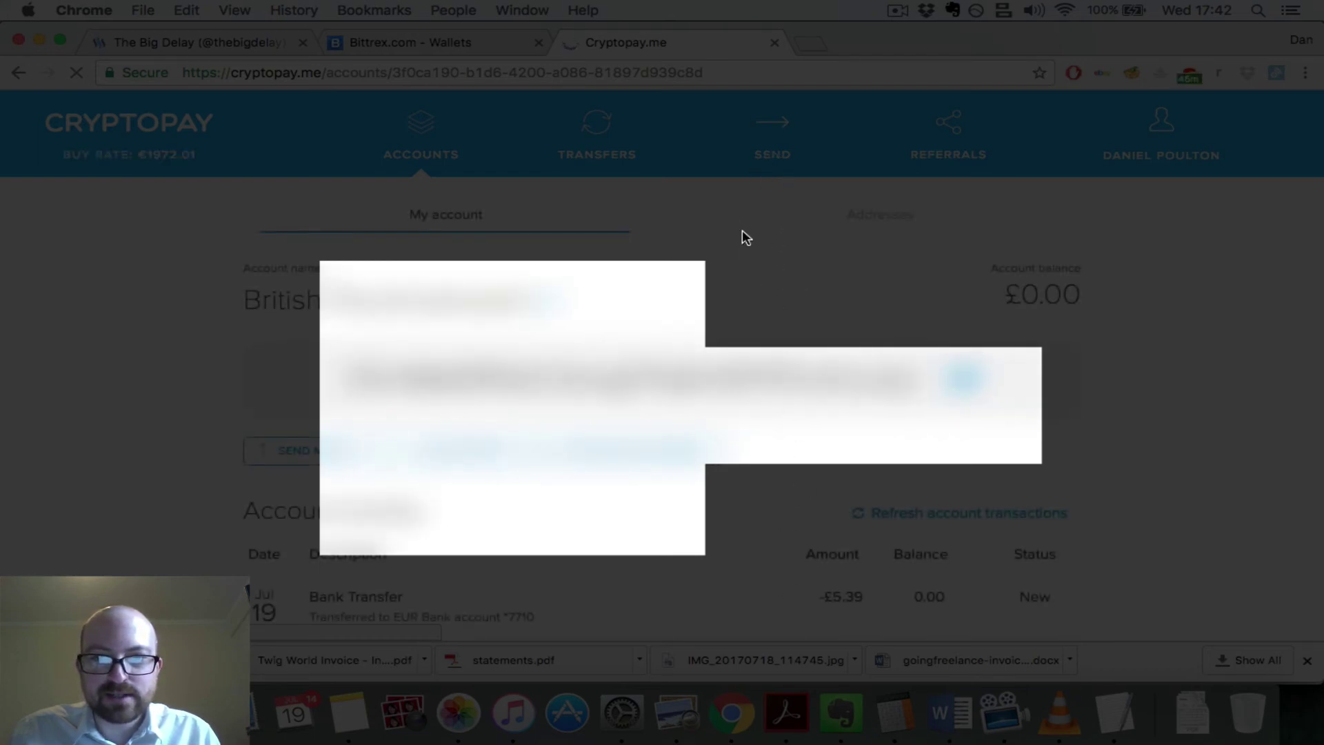
# Step: Open the Cryptopay bank withdrawal form, set the British Pound account as the transfer source, and activate the amount field
pyautogui.click(774, 157)
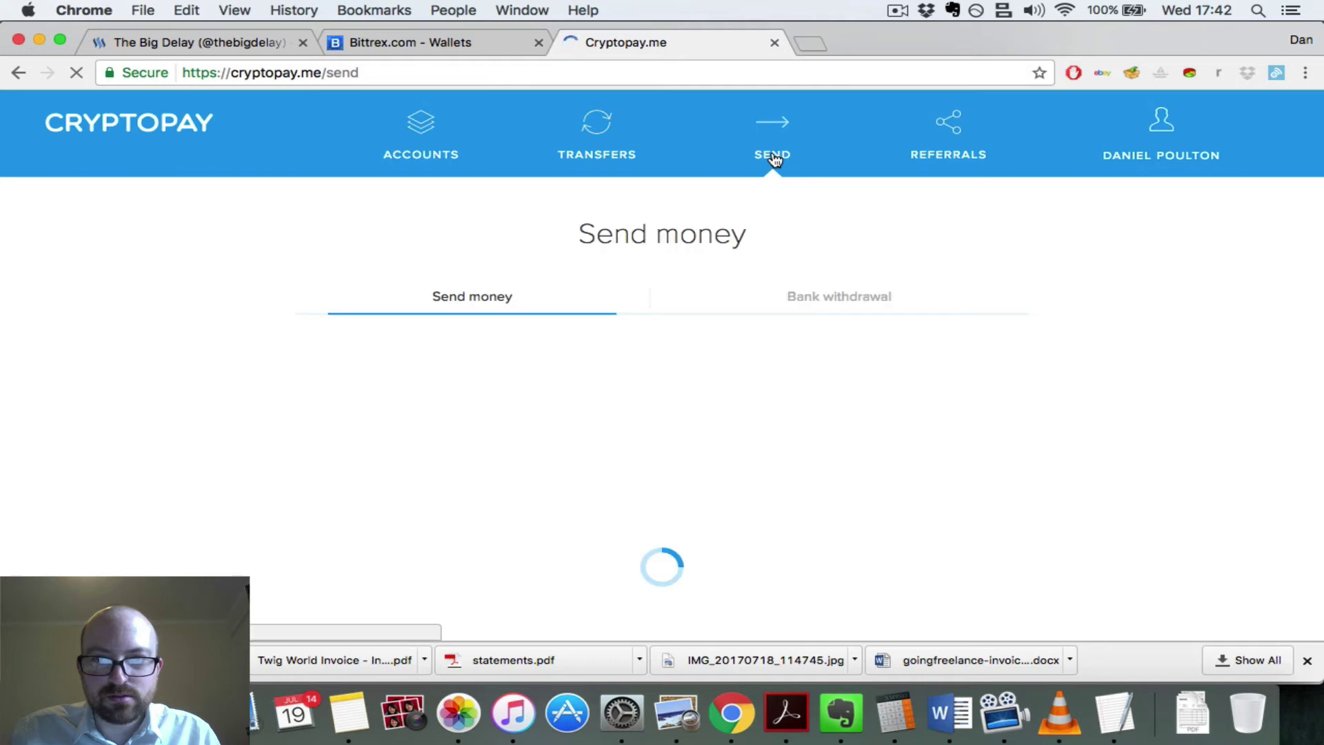
pyautogui.click(838, 298)
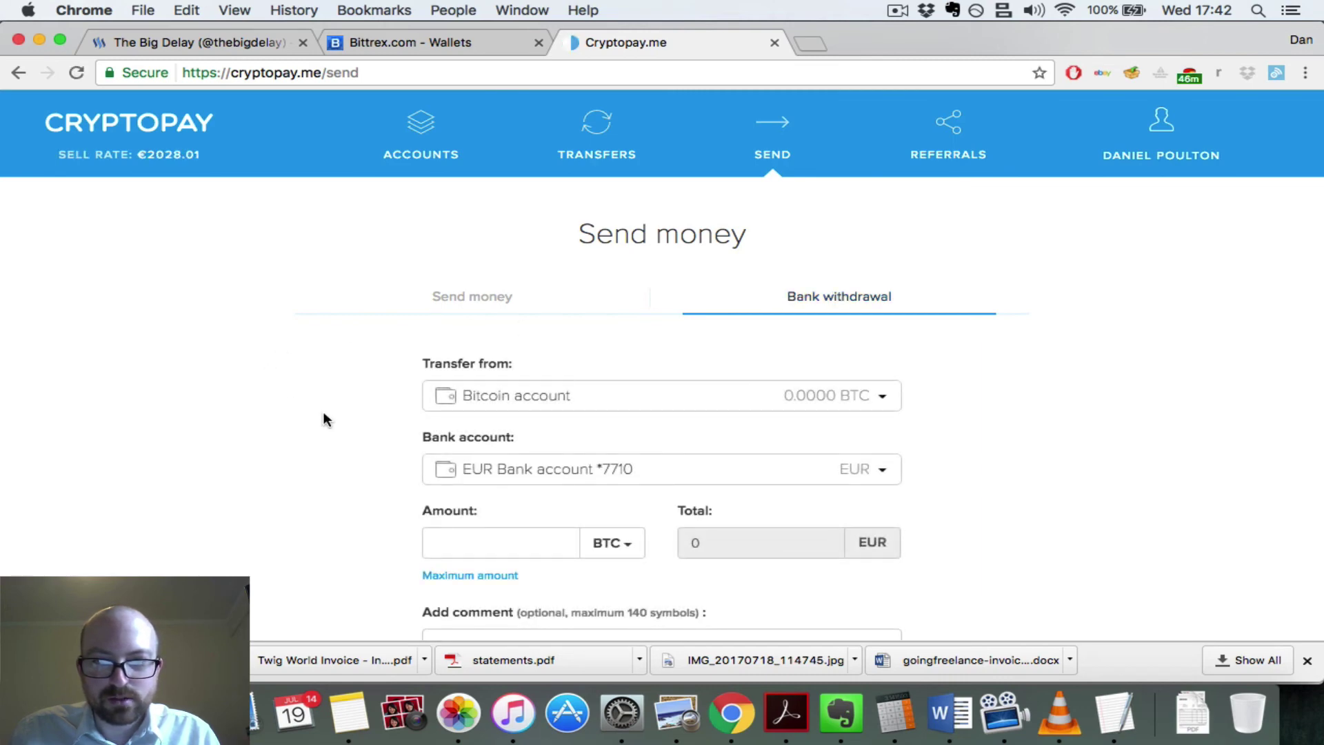
pyautogui.scroll(-2, 323, 414)
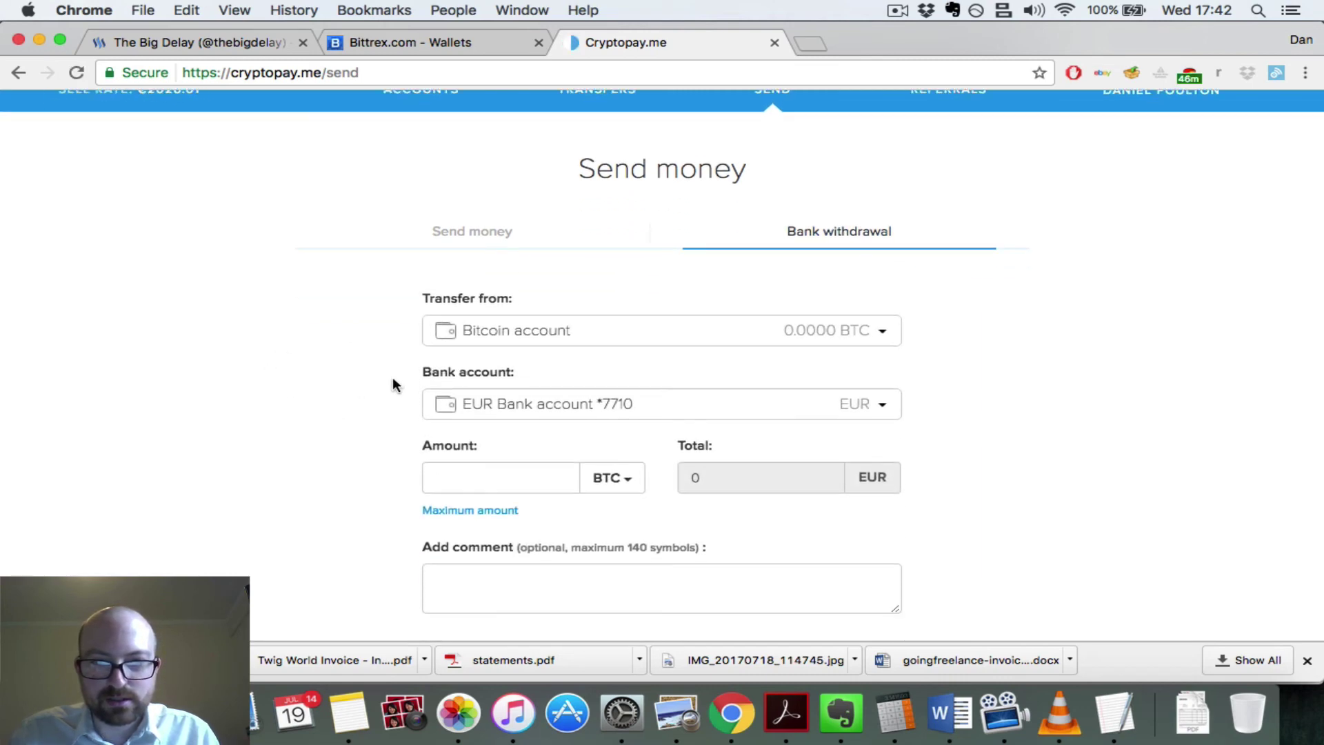
pyautogui.click(532, 332)
pyautogui.click(511, 389)
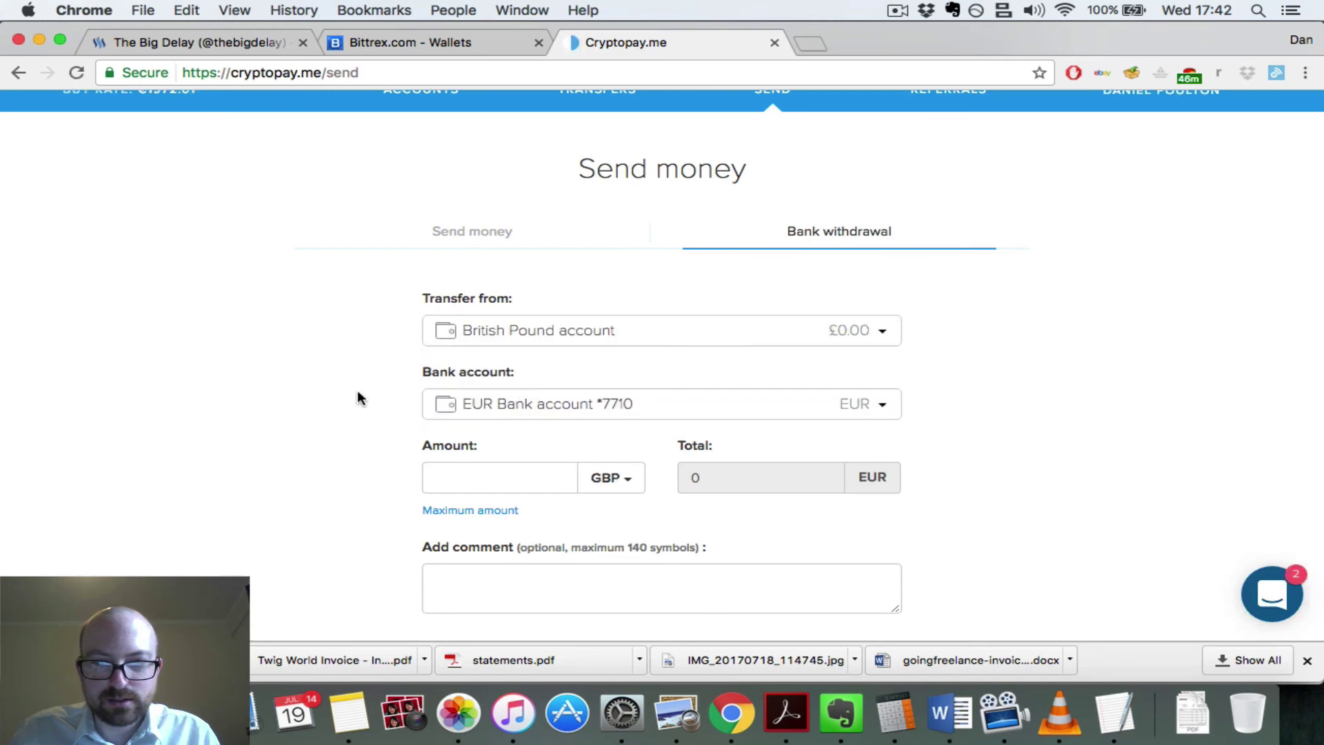
pyautogui.scroll(-1, 358, 397)
pyautogui.scroll(-3, 372, 392)
pyautogui.click(524, 303)
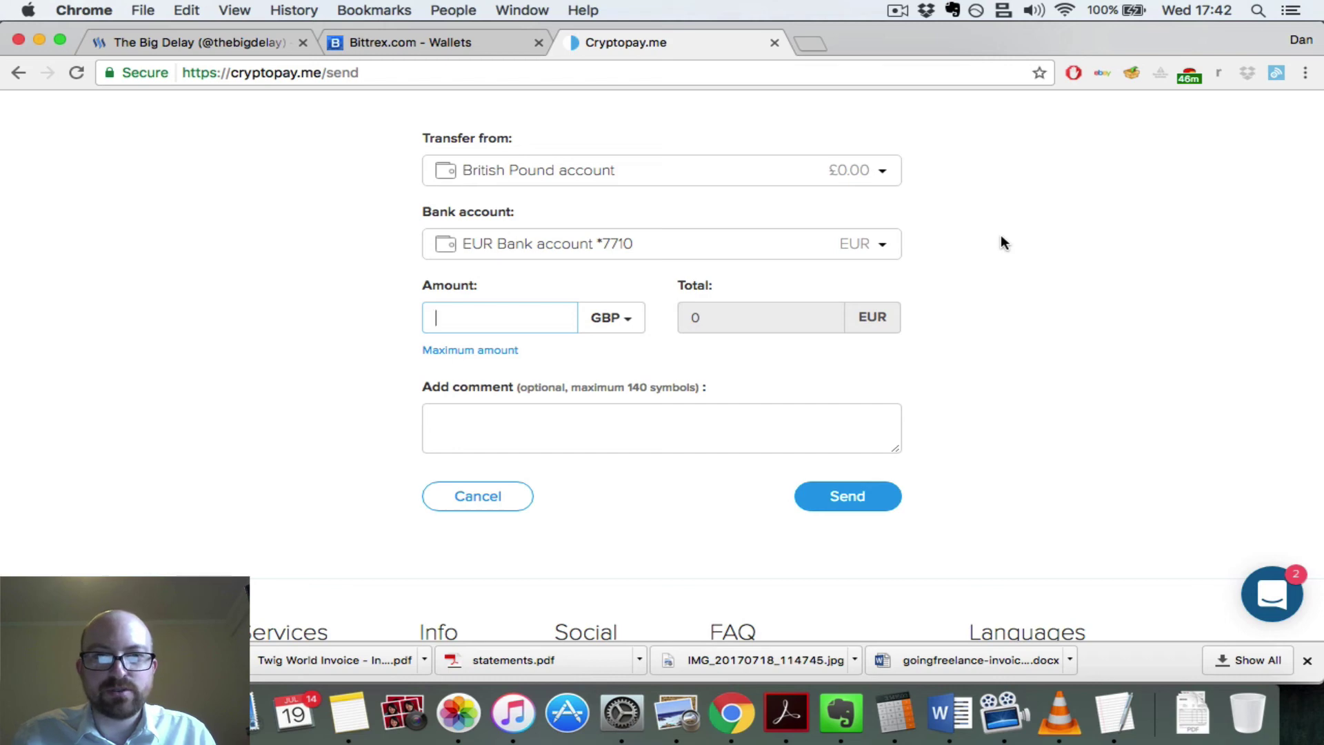
pyautogui.scroll(5, 993, 276)
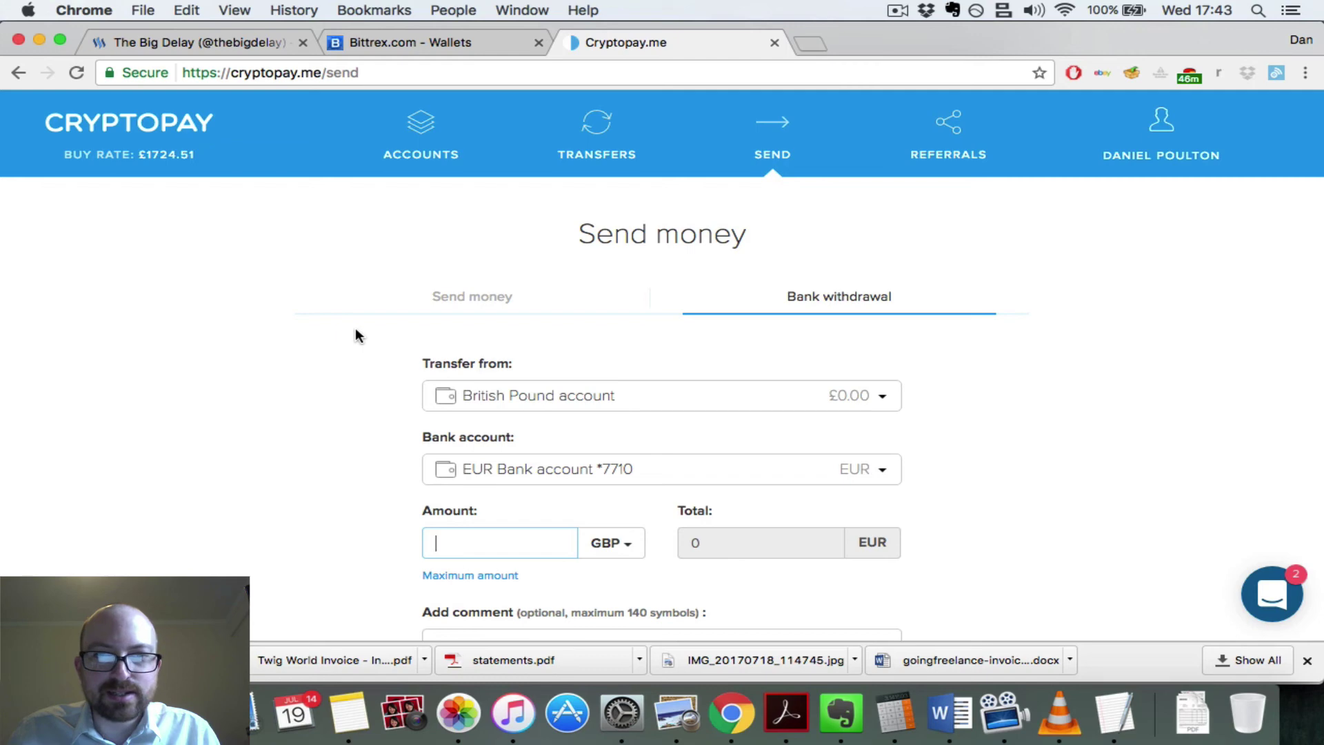
pyautogui.scroll(2, 355, 329)
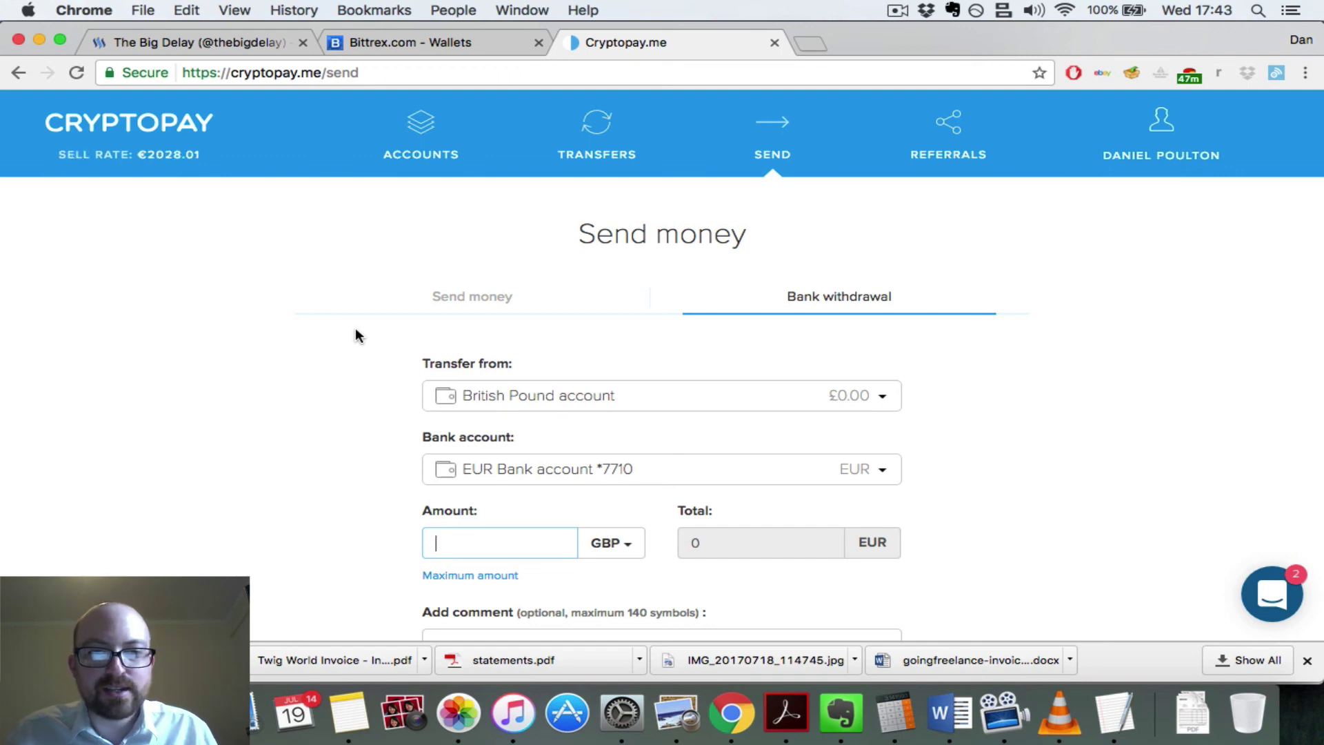
pyautogui.scroll(-1, 305, 327)
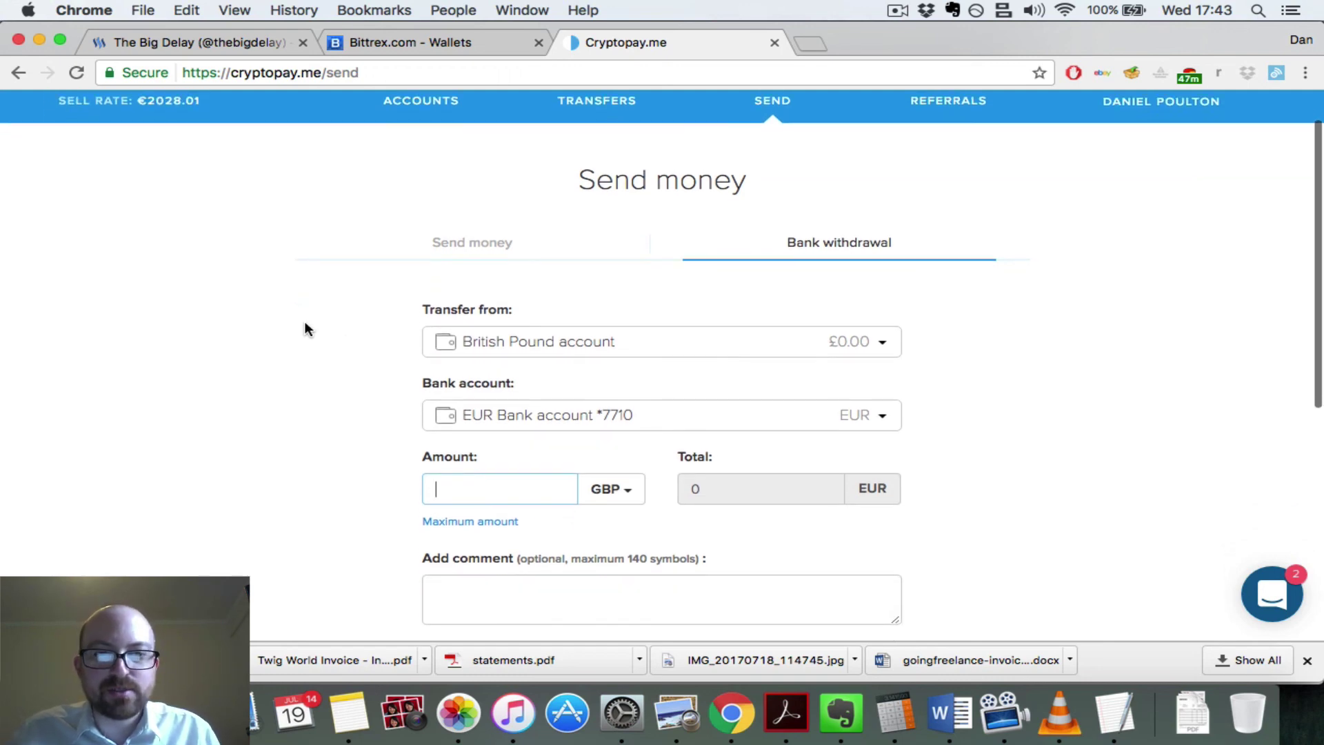
pyautogui.scroll(2, 304, 327)
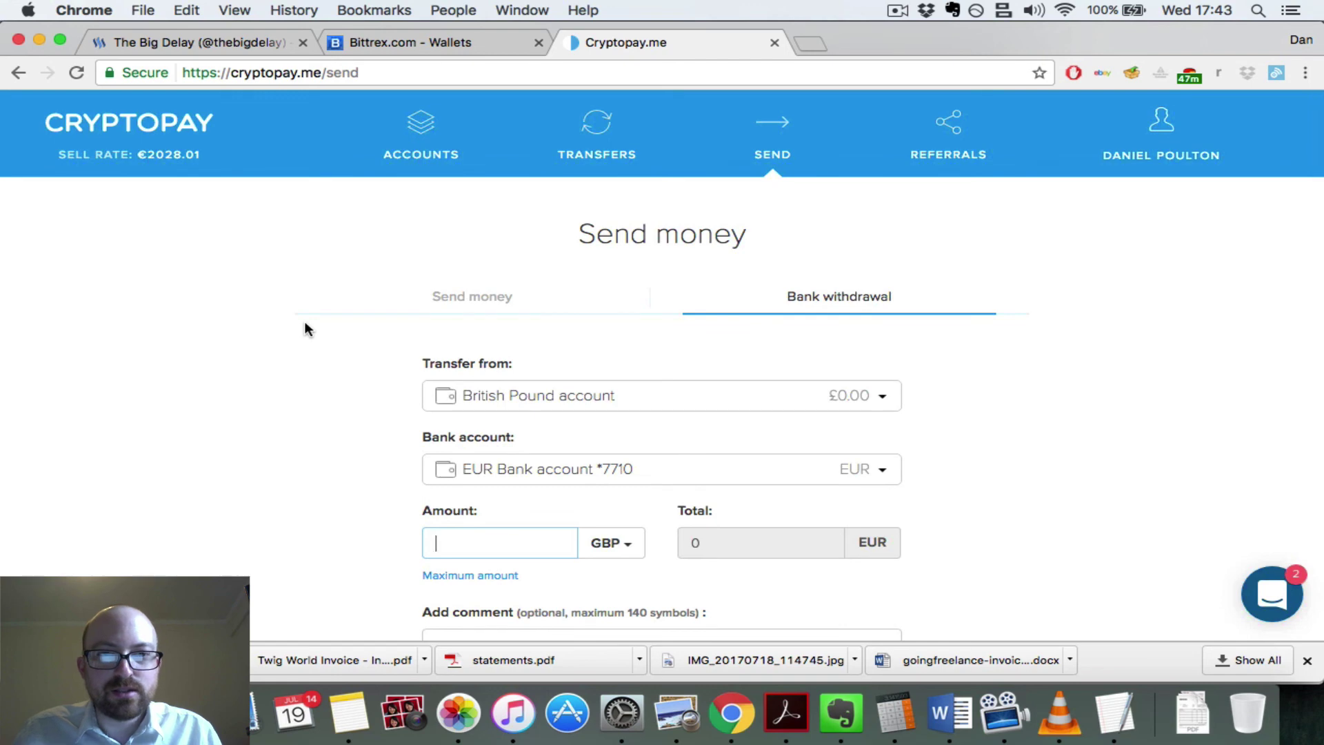